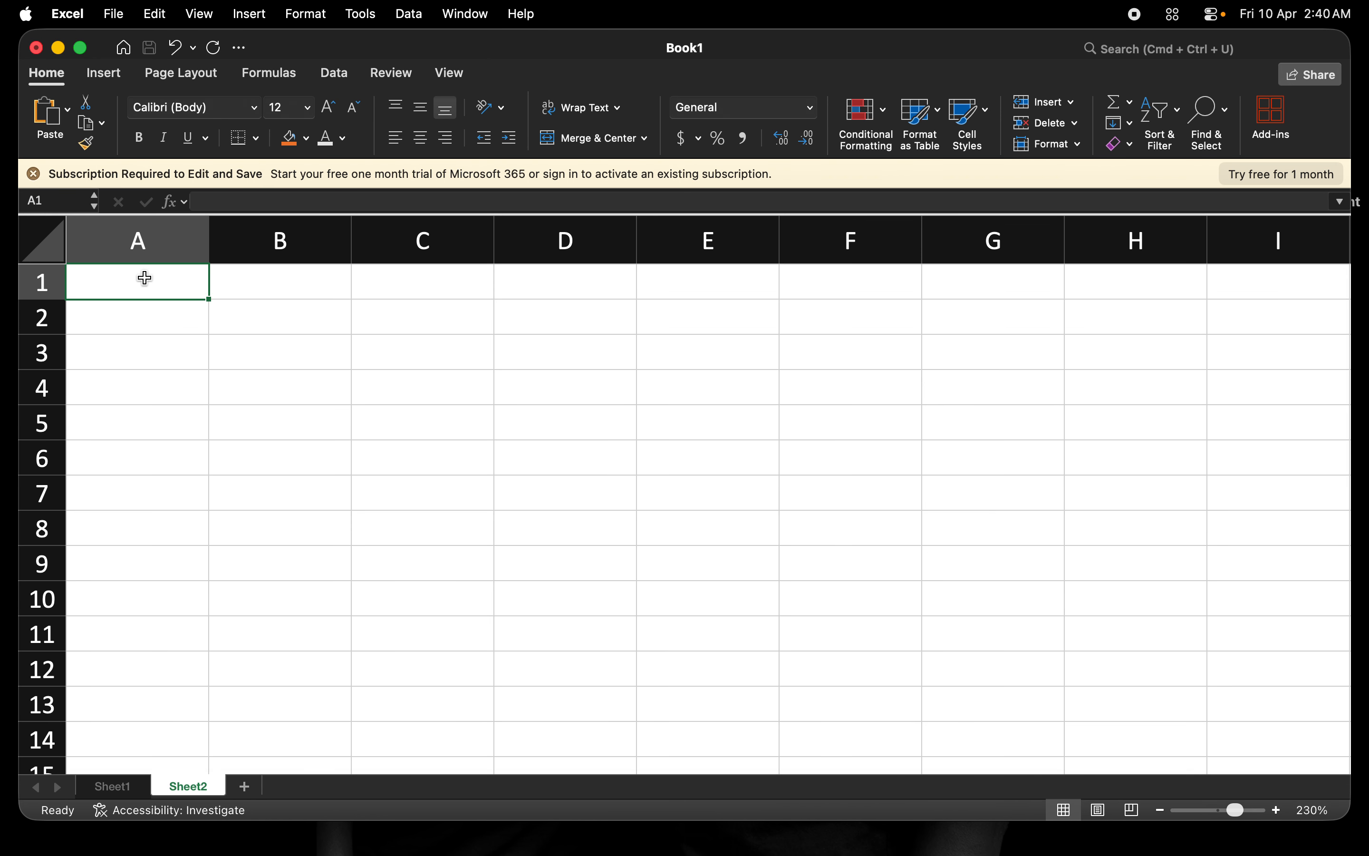
# Type the heading 'Rows and Columns' into cell A1, fixing the typos along the way.
pyautogui.write('ro')
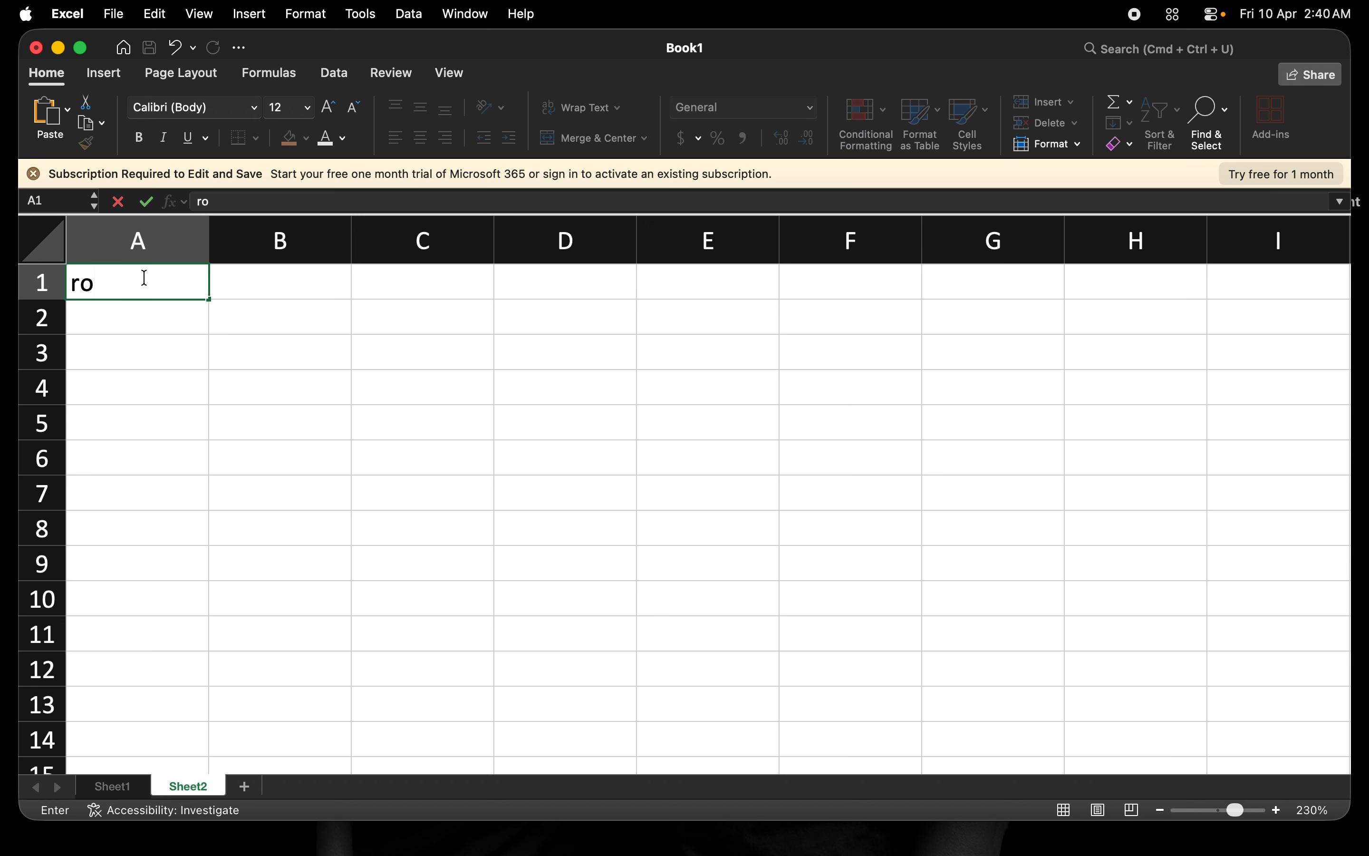
pyautogui.press('BackSpace')
pyautogui.press('BackSpace')
pyautogui.write('rows')
pyautogui.press('BackSpace')
pyautogui.write(', cilum')
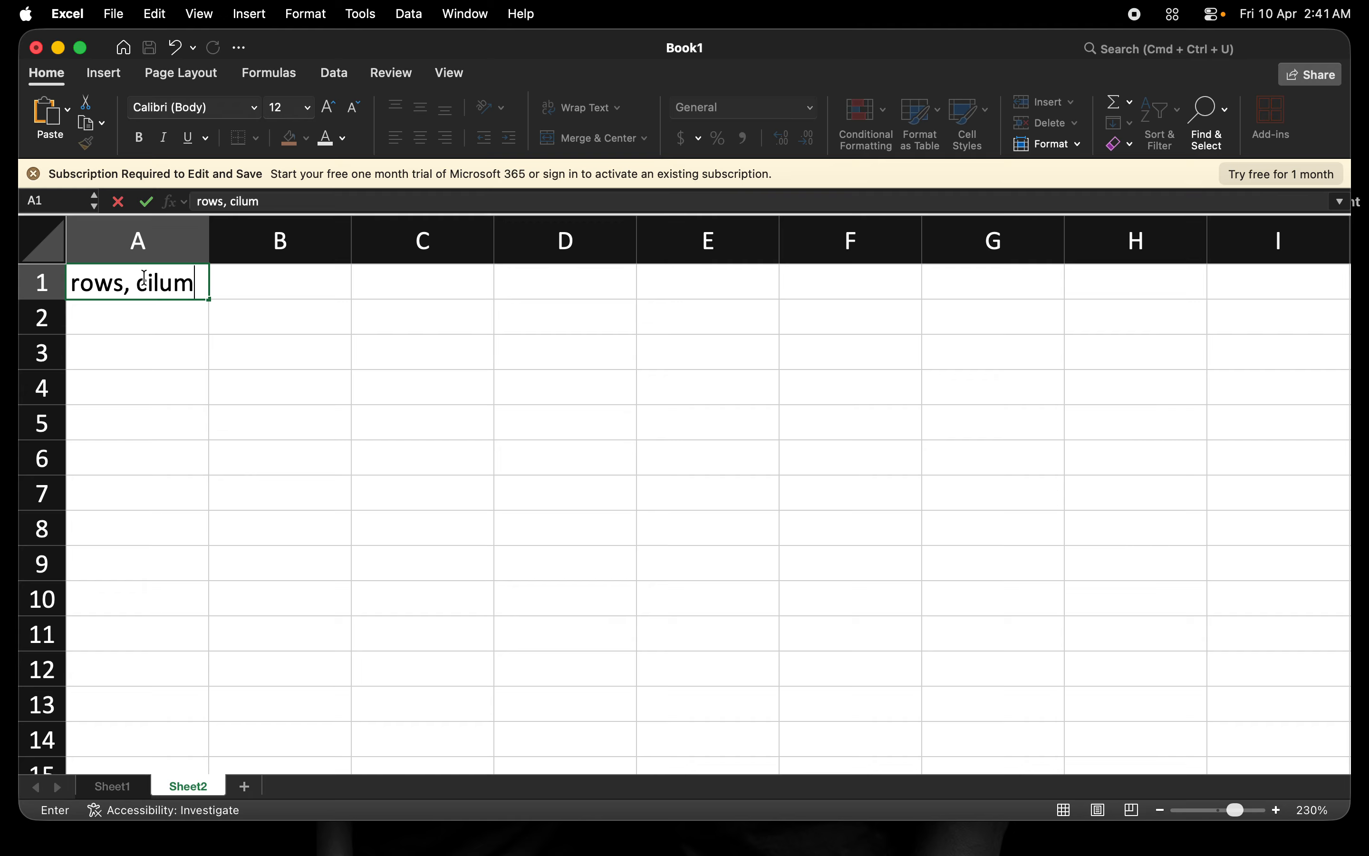
pyautogui.write('ns')
pyautogui.press('BackSpace')
pyautogui.press('BackSpace')
pyautogui.press('BackSpace')
pyautogui.press('BackSpace')
pyautogui.press('BackSpace')
pyautogui.press('BackSpace')
pyautogui.press('BackSpace')
pyautogui.write('olumns ')
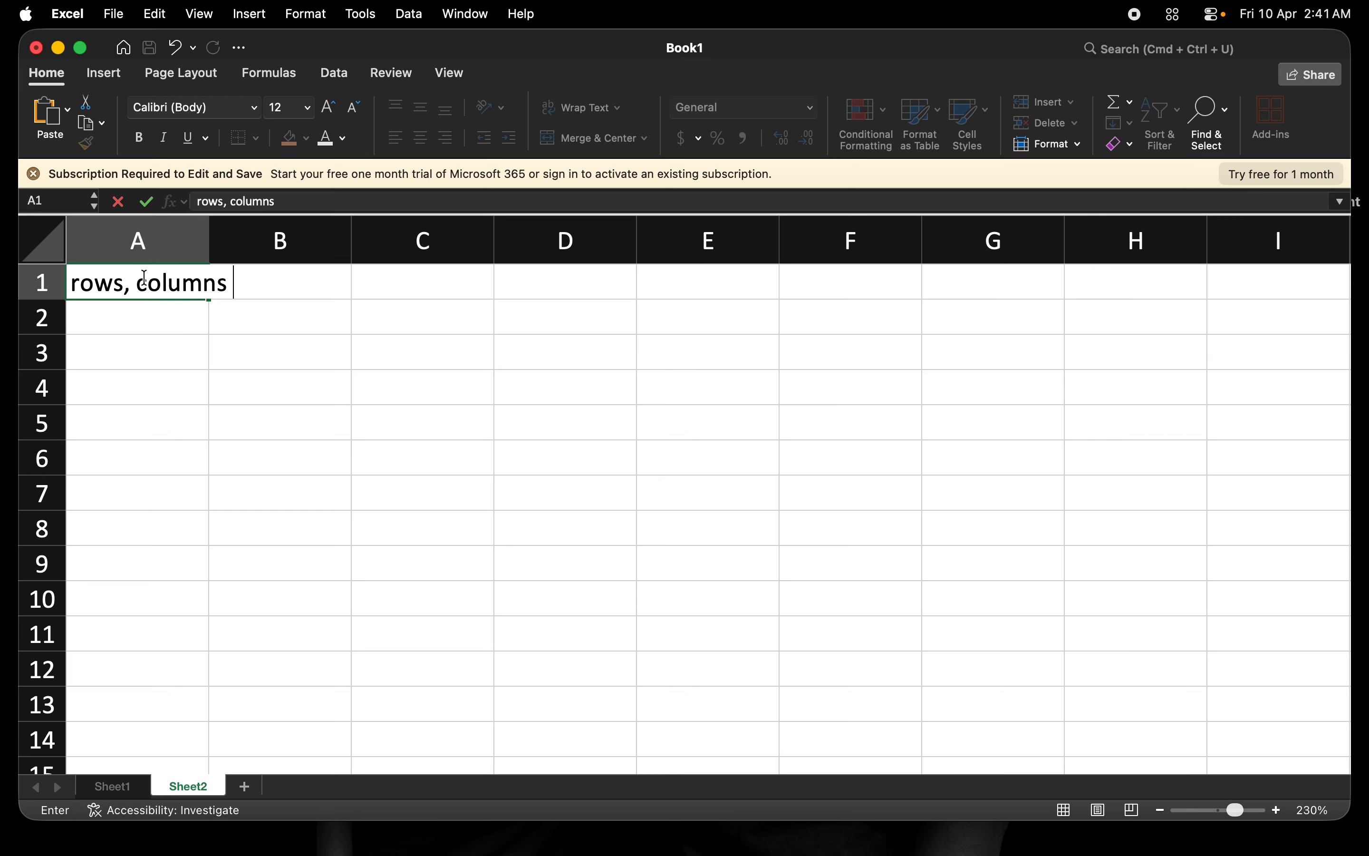
pyautogui.write('and')
pyautogui.press('BackSpace')
pyautogui.press('BackSpace')
pyautogui.press('BackSpace')
pyautogui.press('BackSpace')
pyautogui.press('BackSpace')
pyautogui.press('BackSpace')
pyautogui.press('BackSpace')
pyautogui.press('BackSpace')
pyautogui.press('BackSpace')
pyautogui.press('BackSpace')
pyautogui.press('BackSpace')
pyautogui.press('BackSpace')
pyautogui.press('BackSpace')
pyautogui.press('BackSpace')
pyautogui.press('BackSpace')
pyautogui.press('BackSpace')
pyautogui.press('BackSpace')
pyautogui.press('BackSpace')
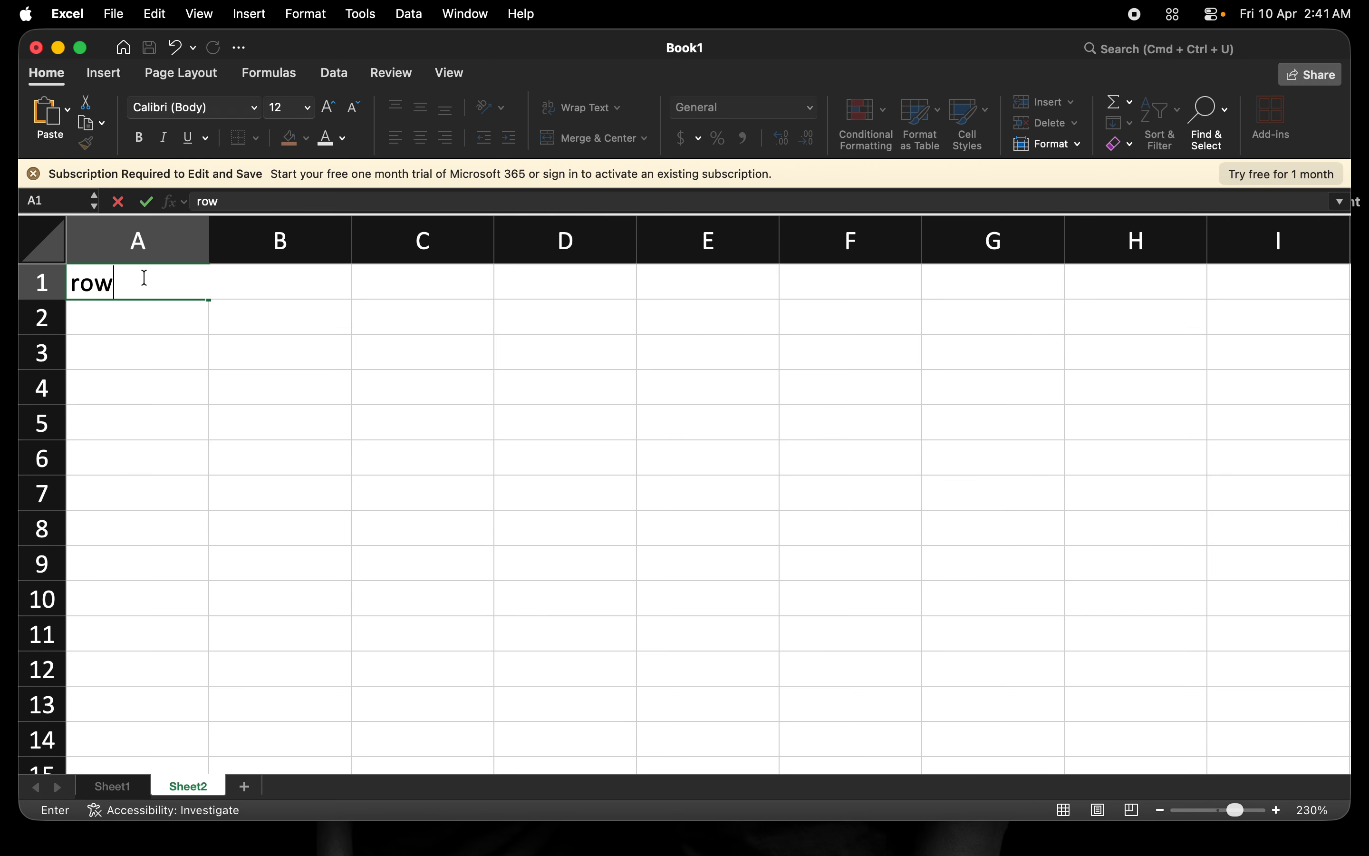
pyautogui.write('Rows and ')
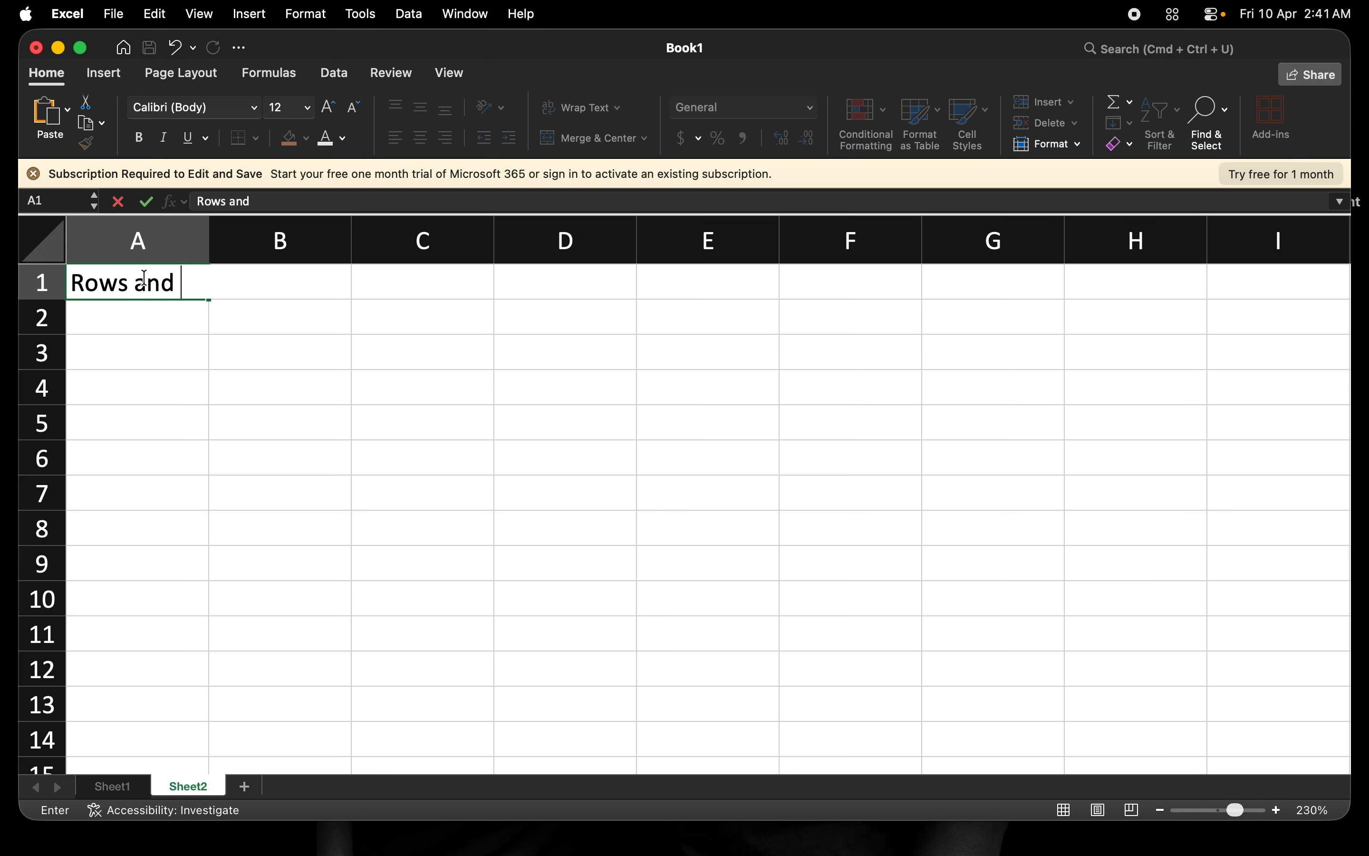
pyautogui.write('Colums')
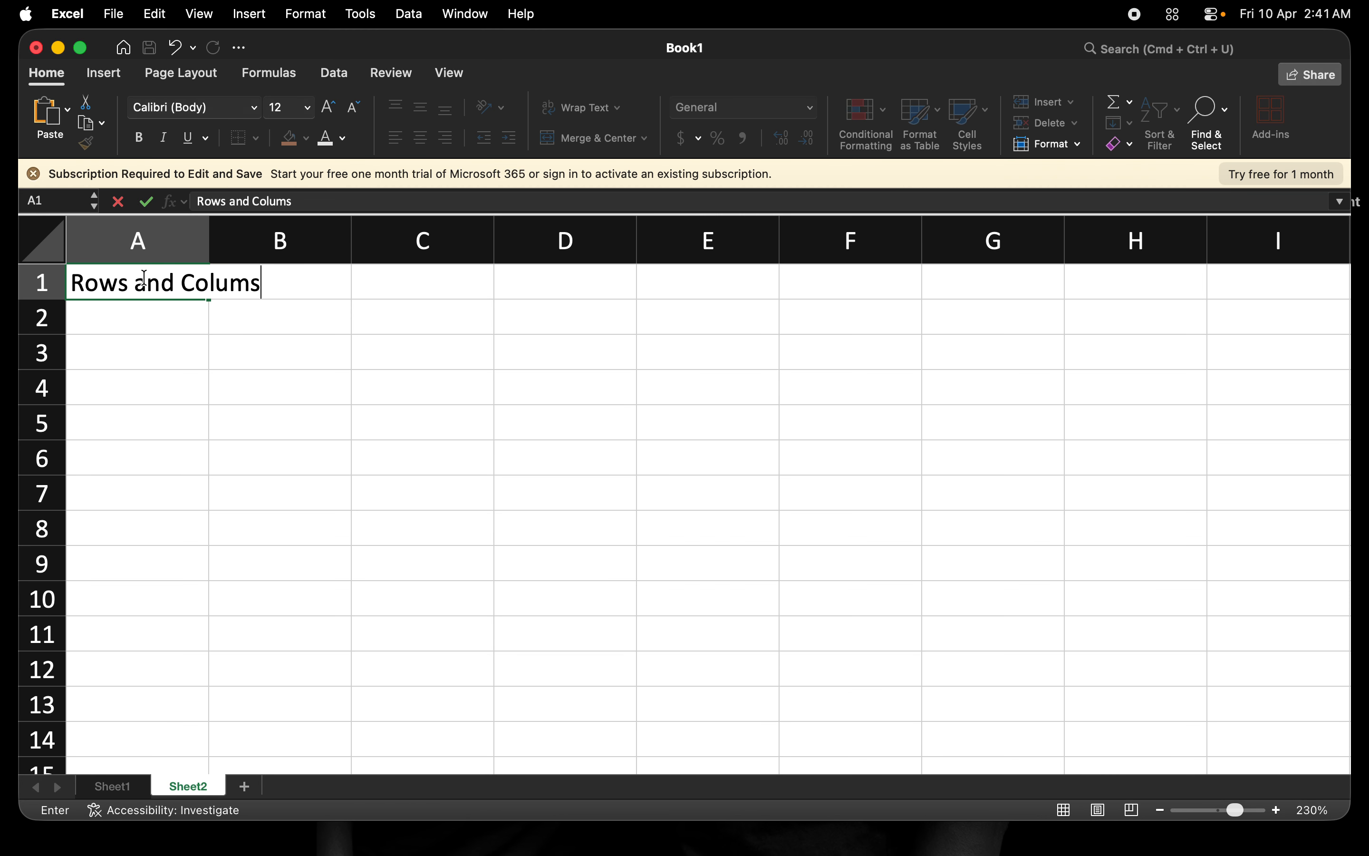
pyautogui.press('BackSpace')
pyautogui.write('ns')
# Delete the heading from A1, leaving it empty, and select B2.
pyautogui.tripleClick(144, 279)
pyautogui.press('BackSpace')
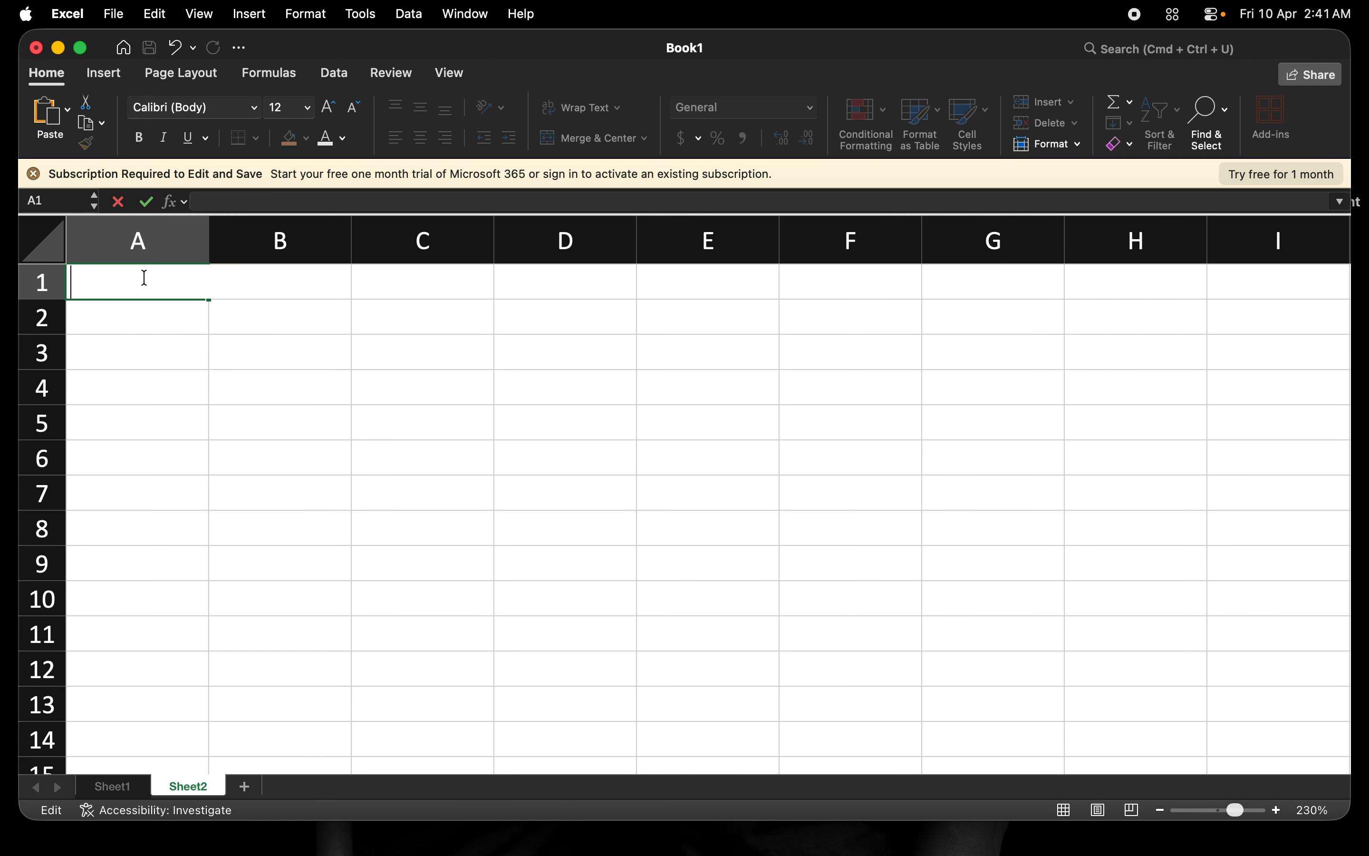
pyautogui.click(231, 313)
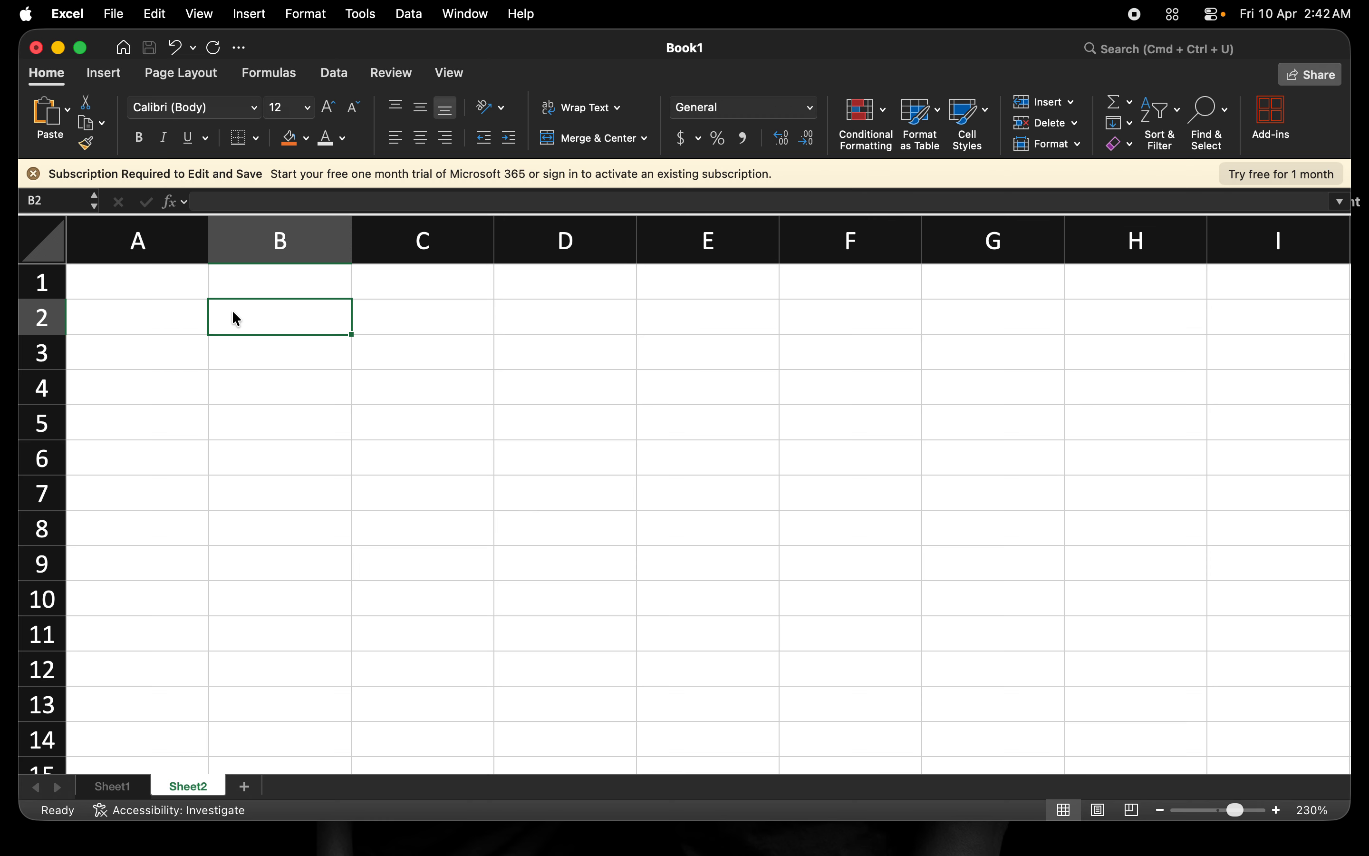
# Select rows 2 through 7 one after another.
pyautogui.click(40, 320)
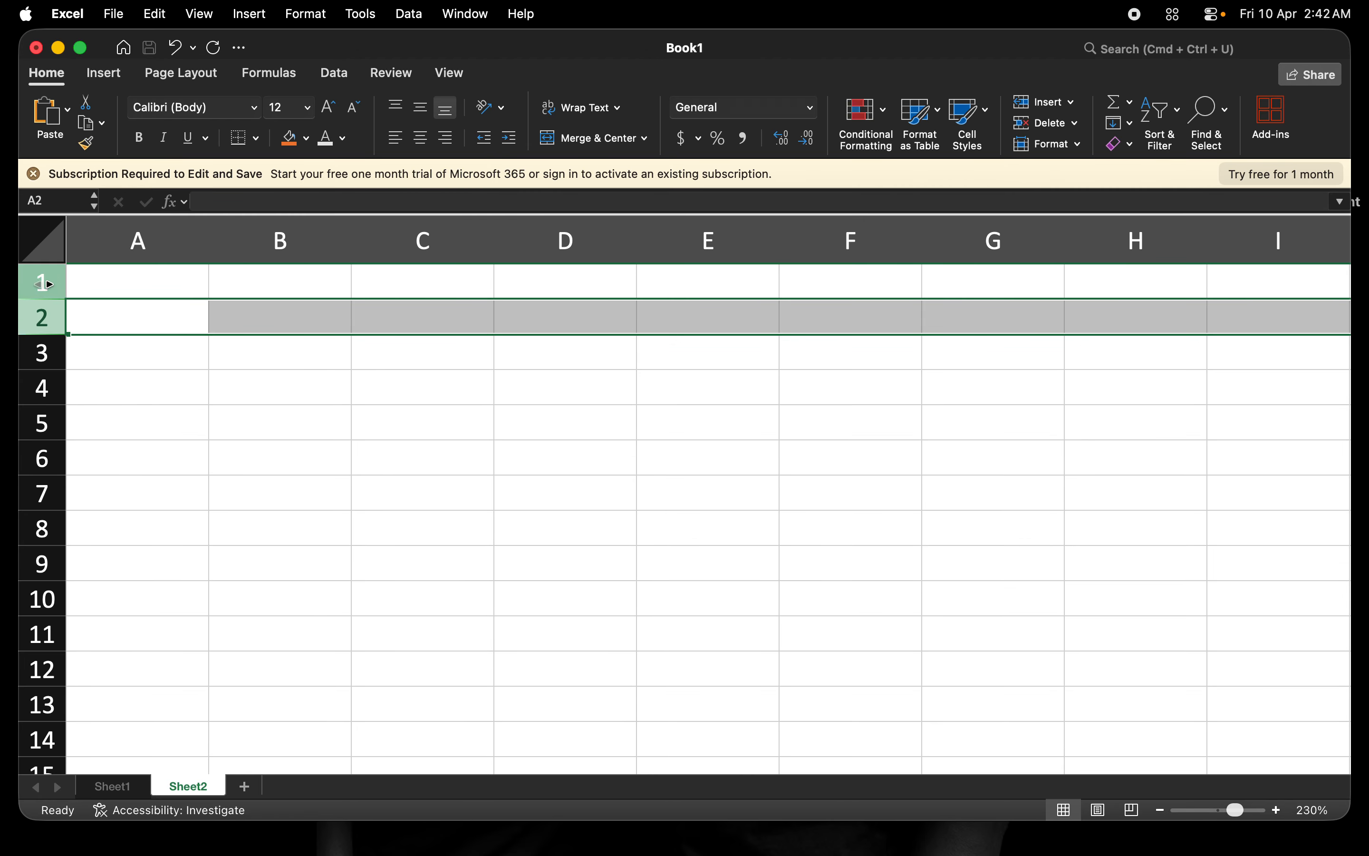
pyautogui.click(42, 358)
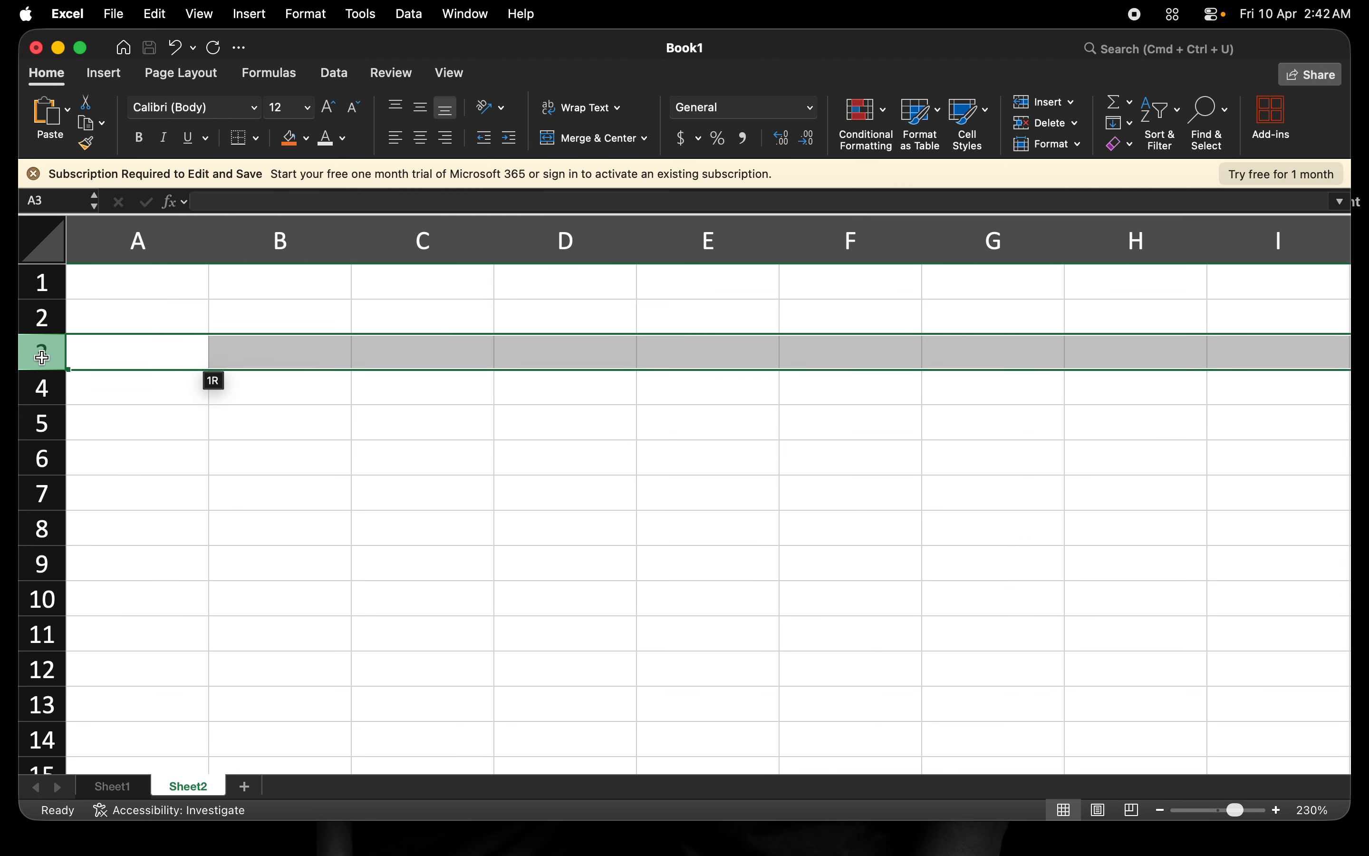
pyautogui.click(43, 391)
pyautogui.click(42, 424)
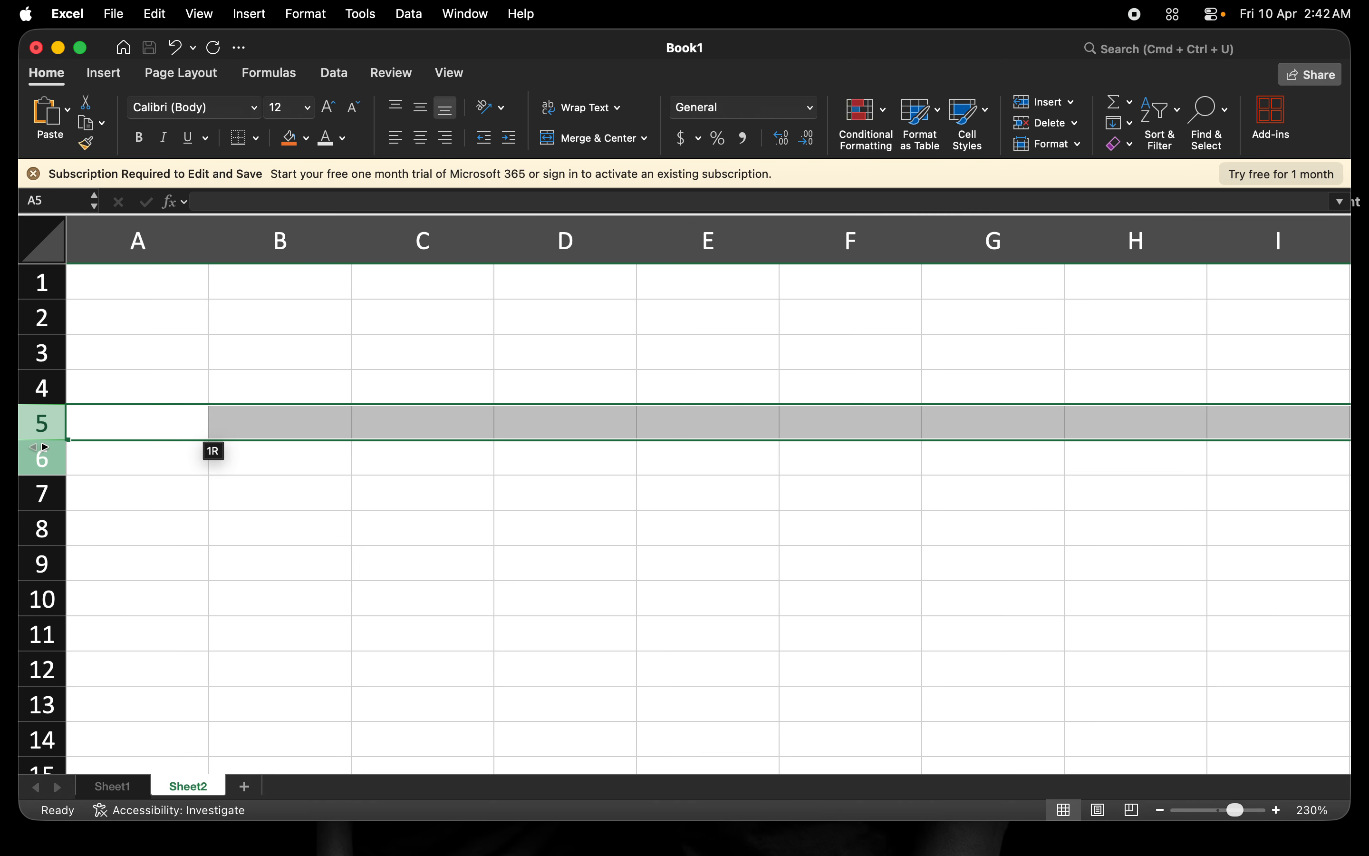
pyautogui.click(43, 450)
pyautogui.click(42, 496)
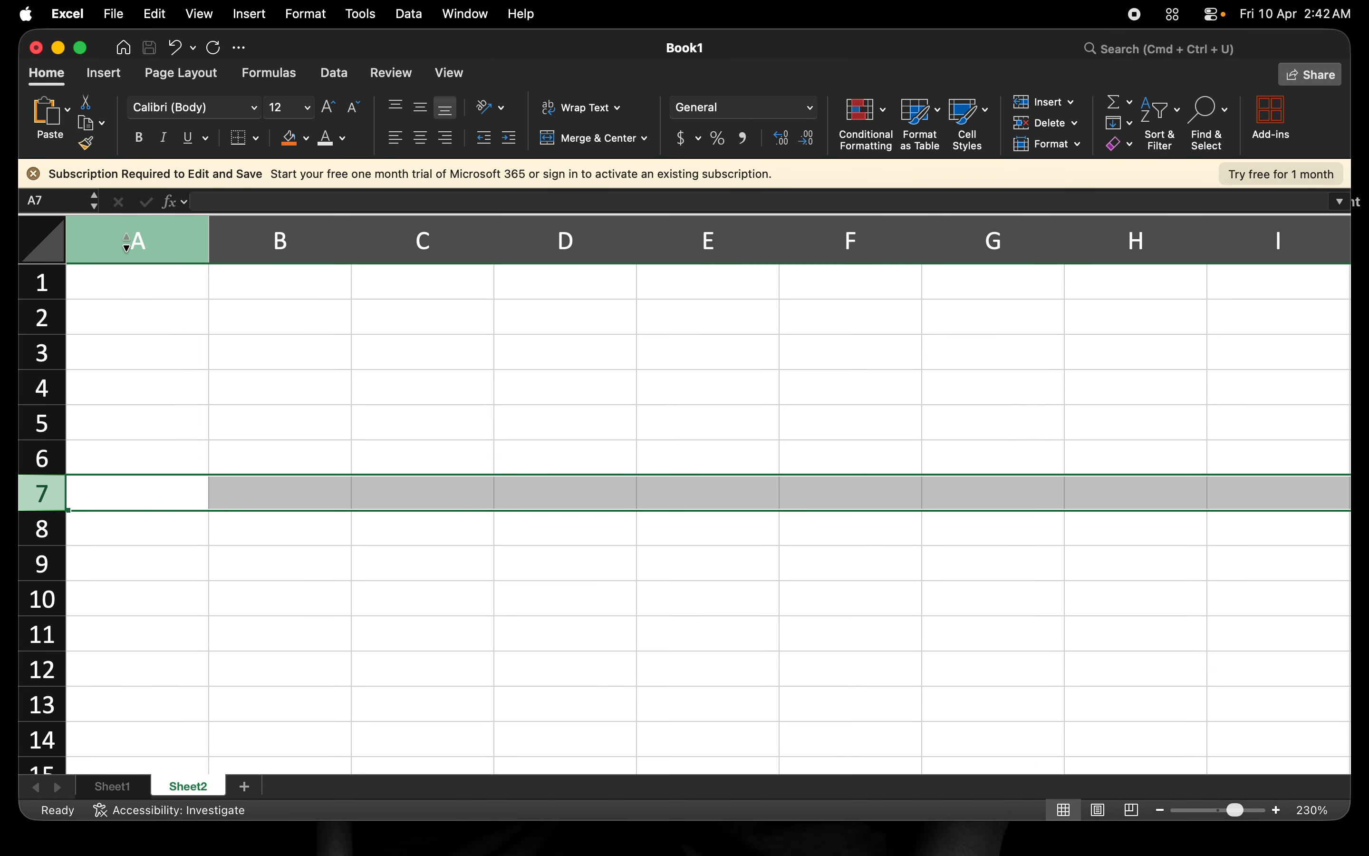
# Select columns A through G in turn, then row 1, cell B1 and row 2.
pyautogui.click(127, 243)
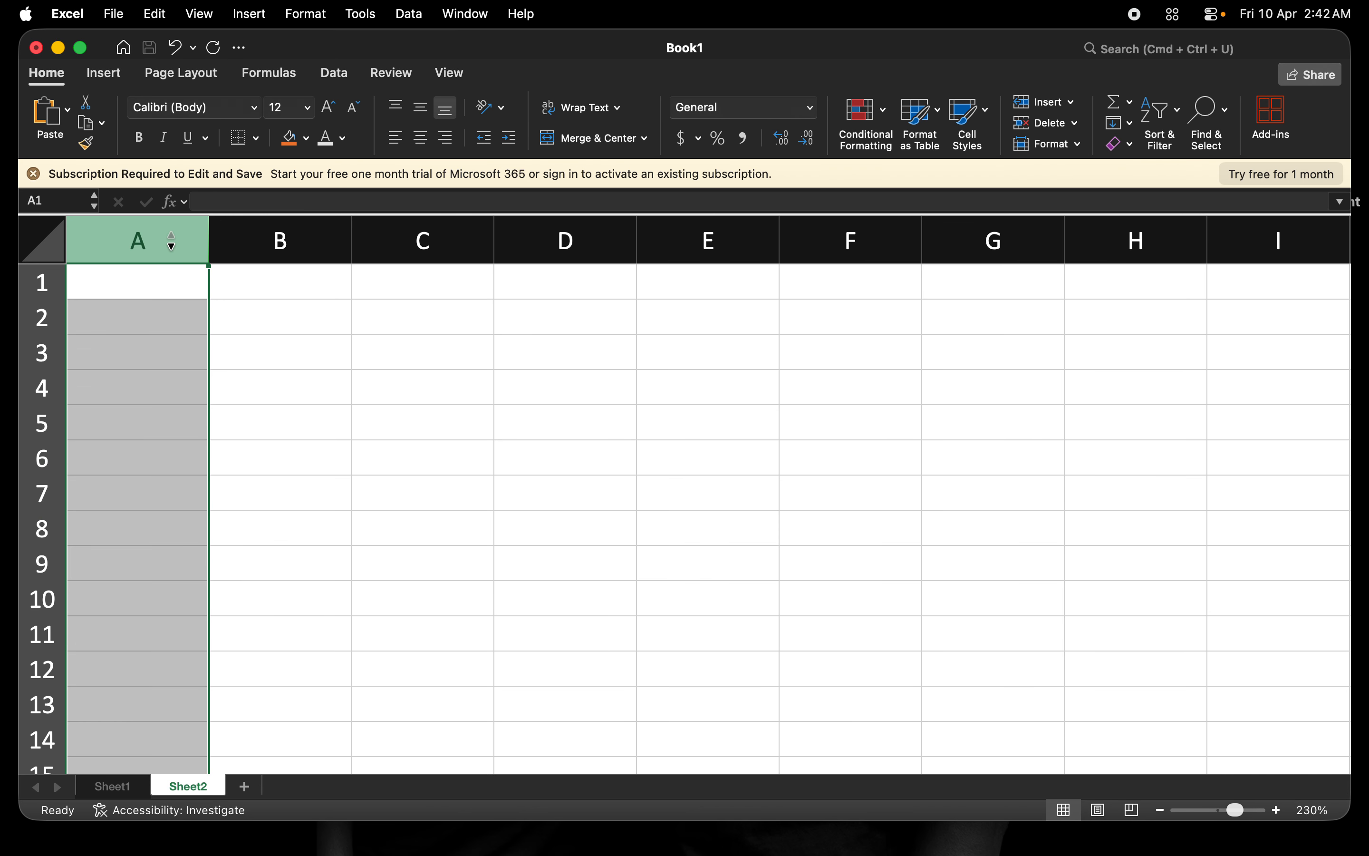
pyautogui.click(264, 238)
pyautogui.click(405, 240)
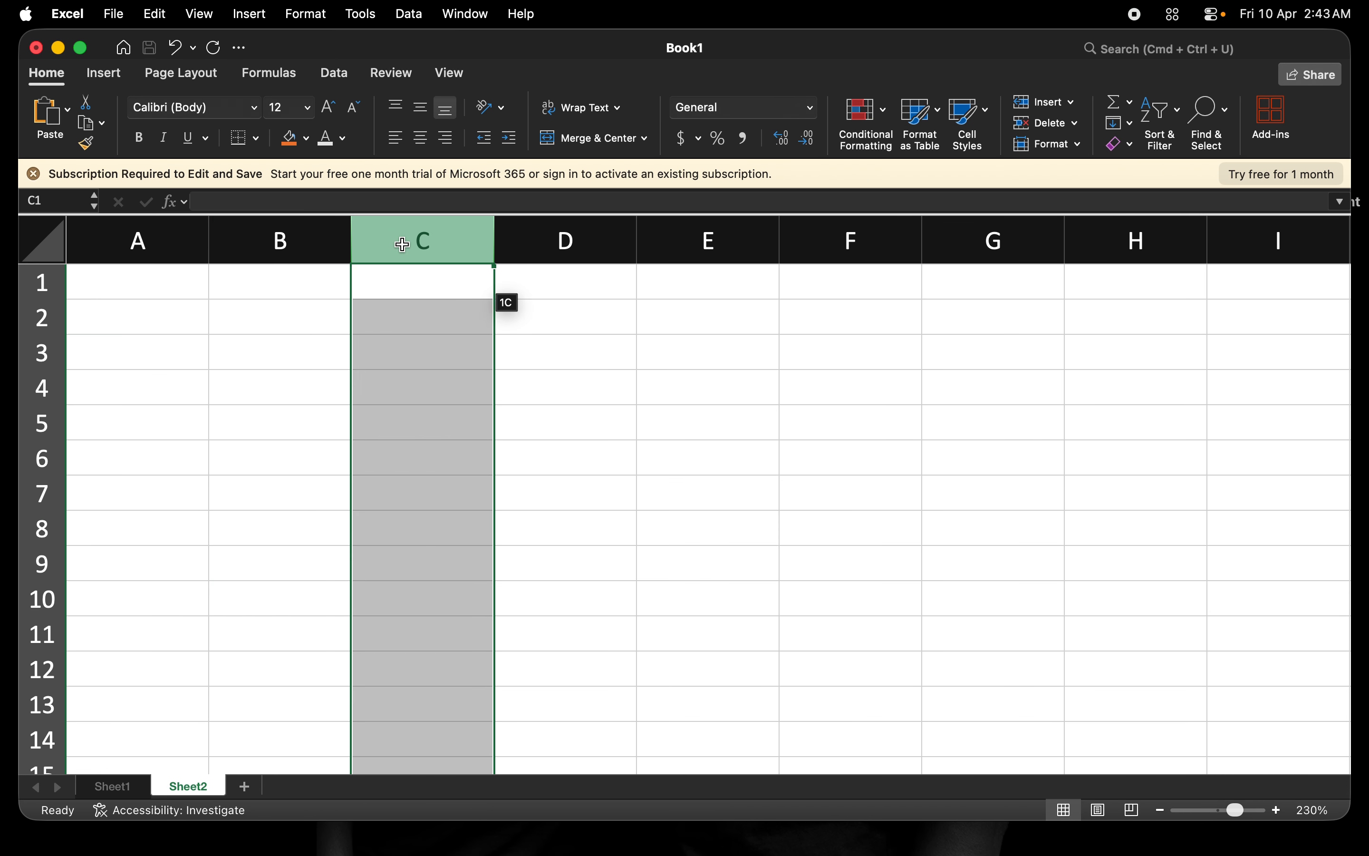
pyautogui.click(555, 240)
pyautogui.click(706, 243)
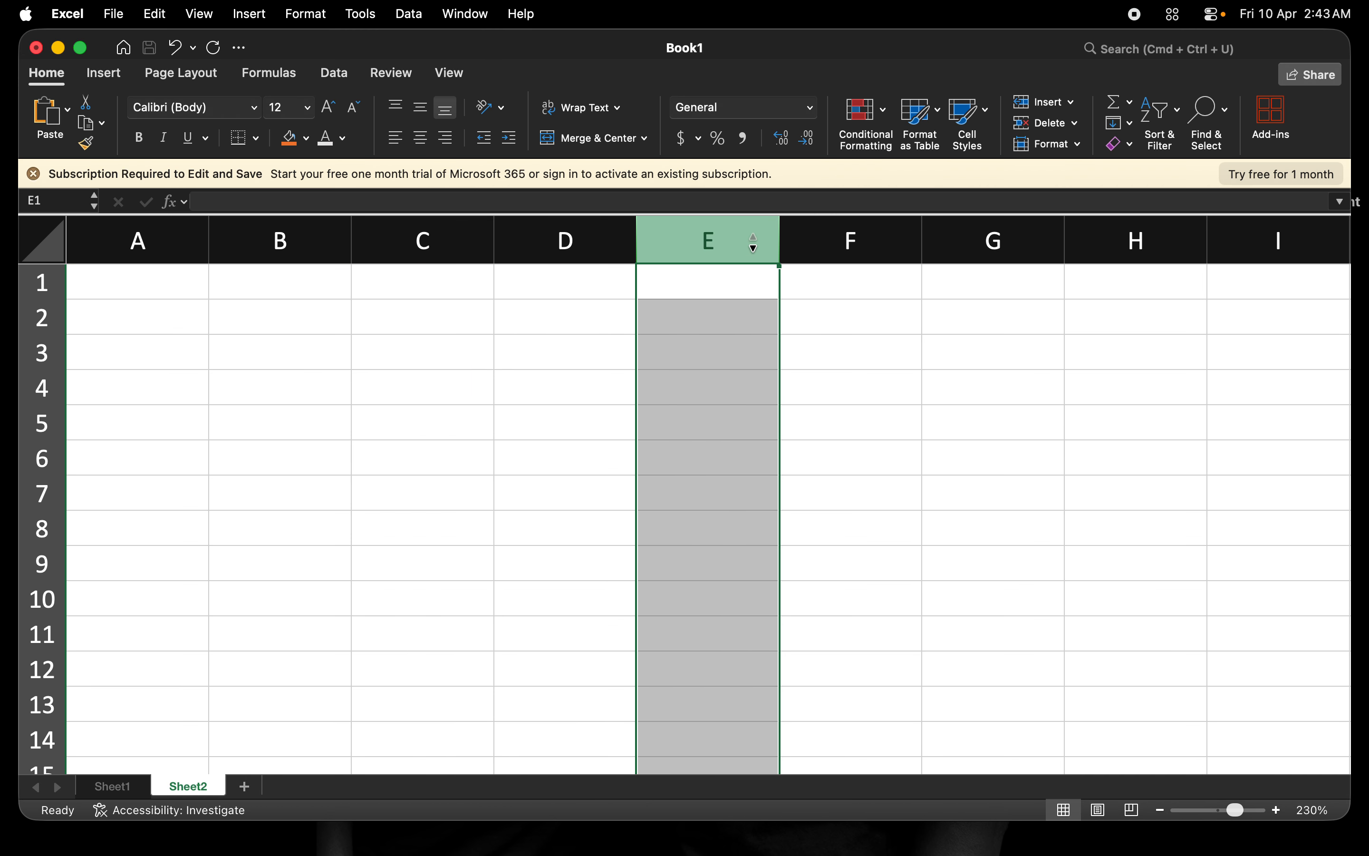
pyautogui.click(806, 243)
pyautogui.click(993, 243)
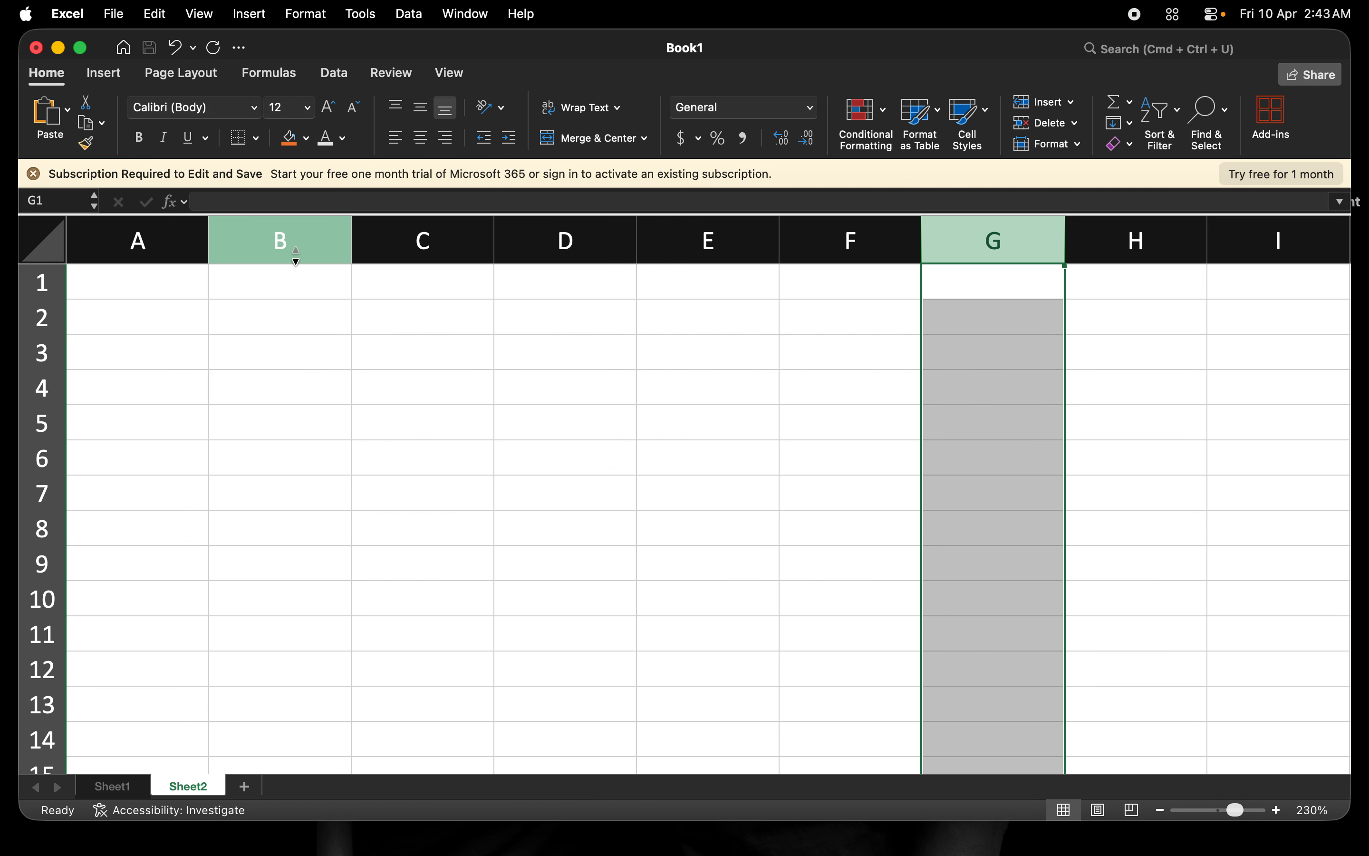
pyautogui.click(137, 243)
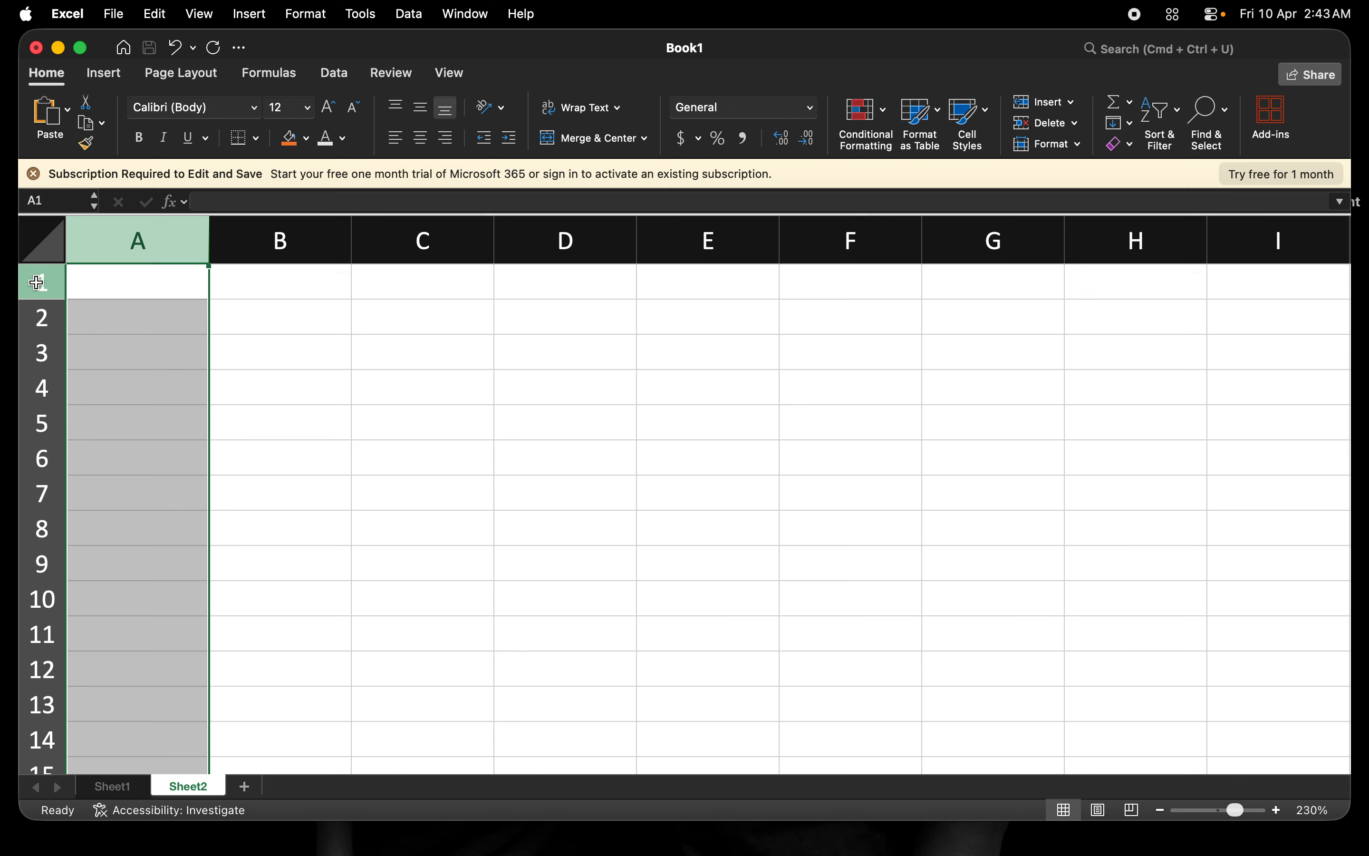
pyautogui.click(40, 282)
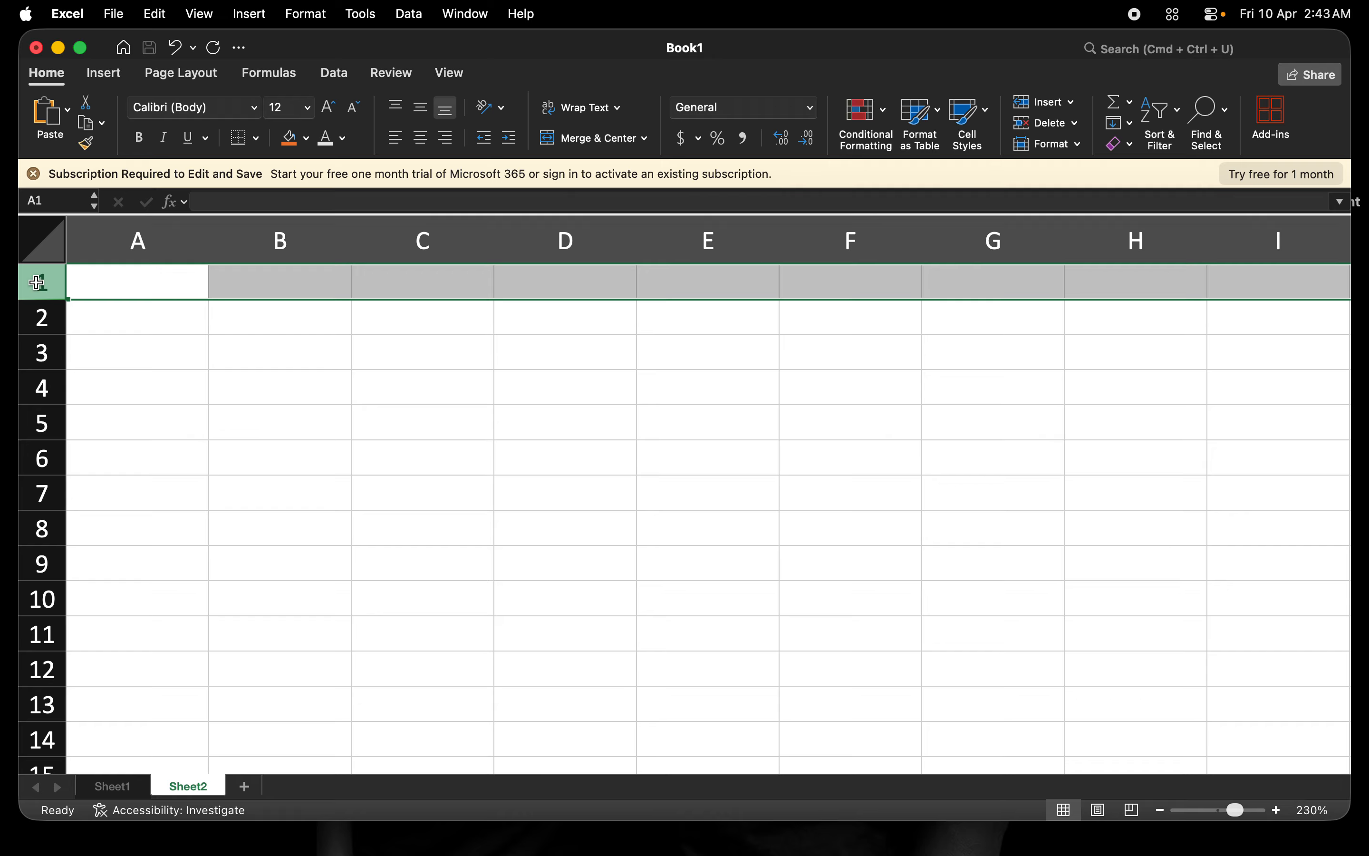
pyautogui.click(227, 291)
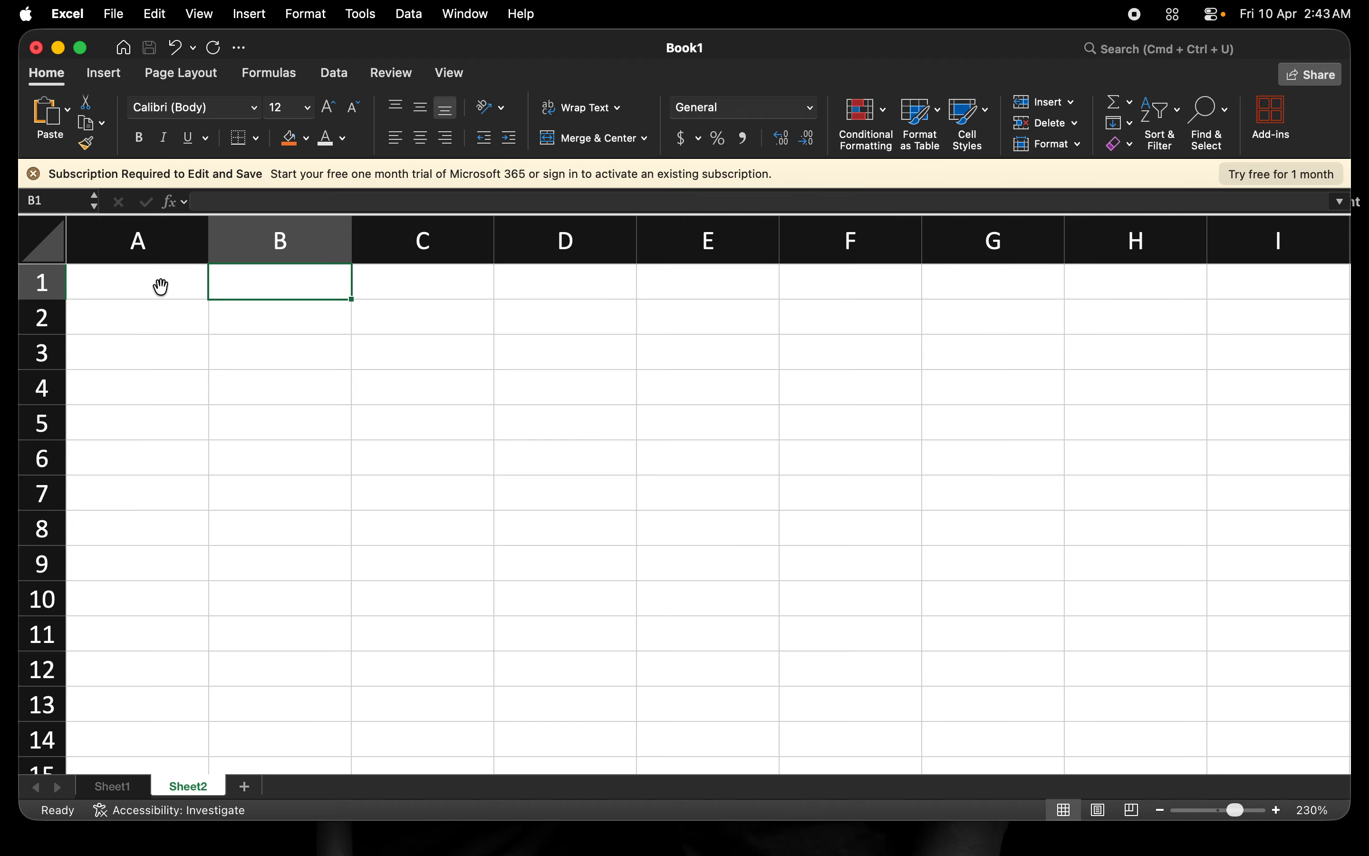
pyautogui.click(39, 282)
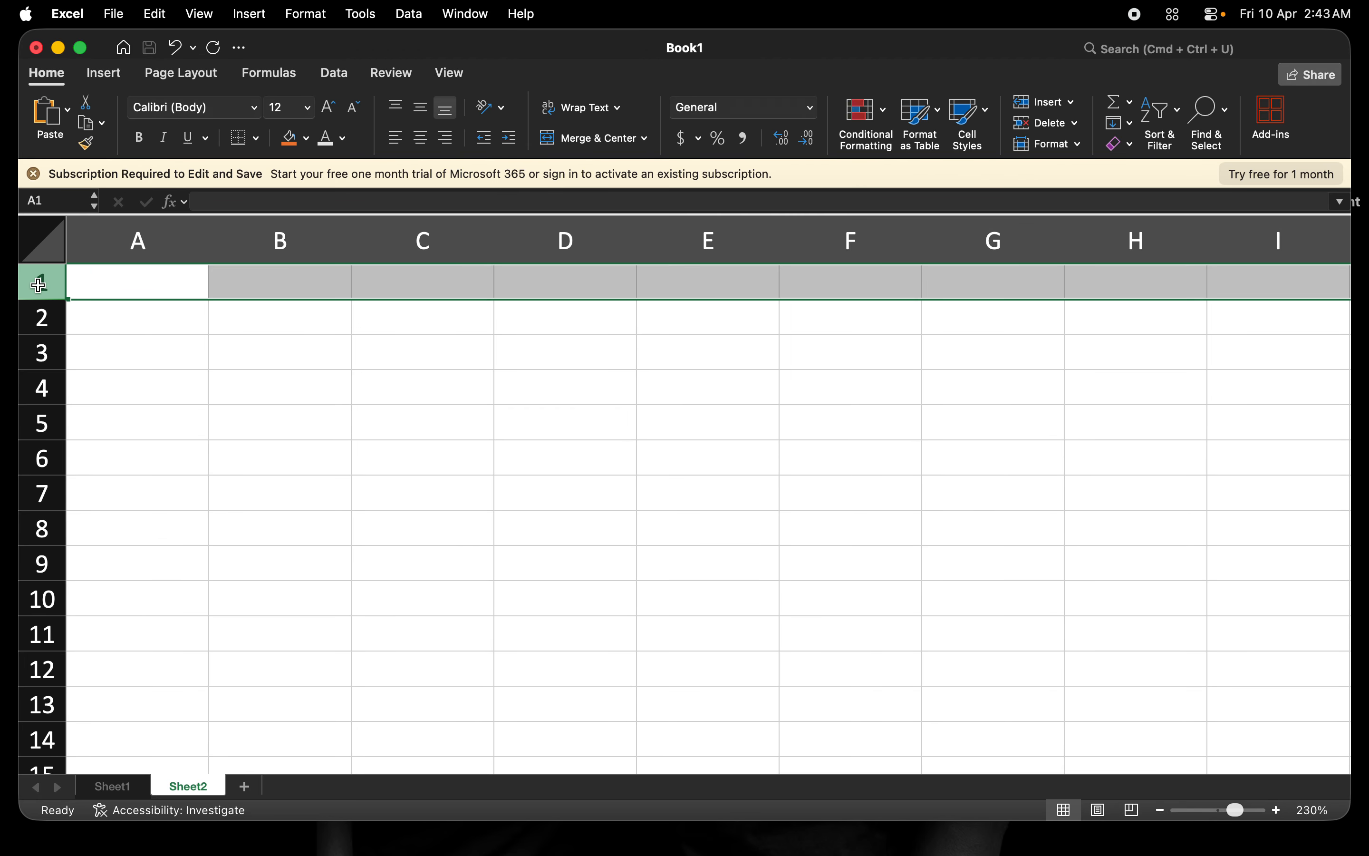
pyautogui.click(41, 319)
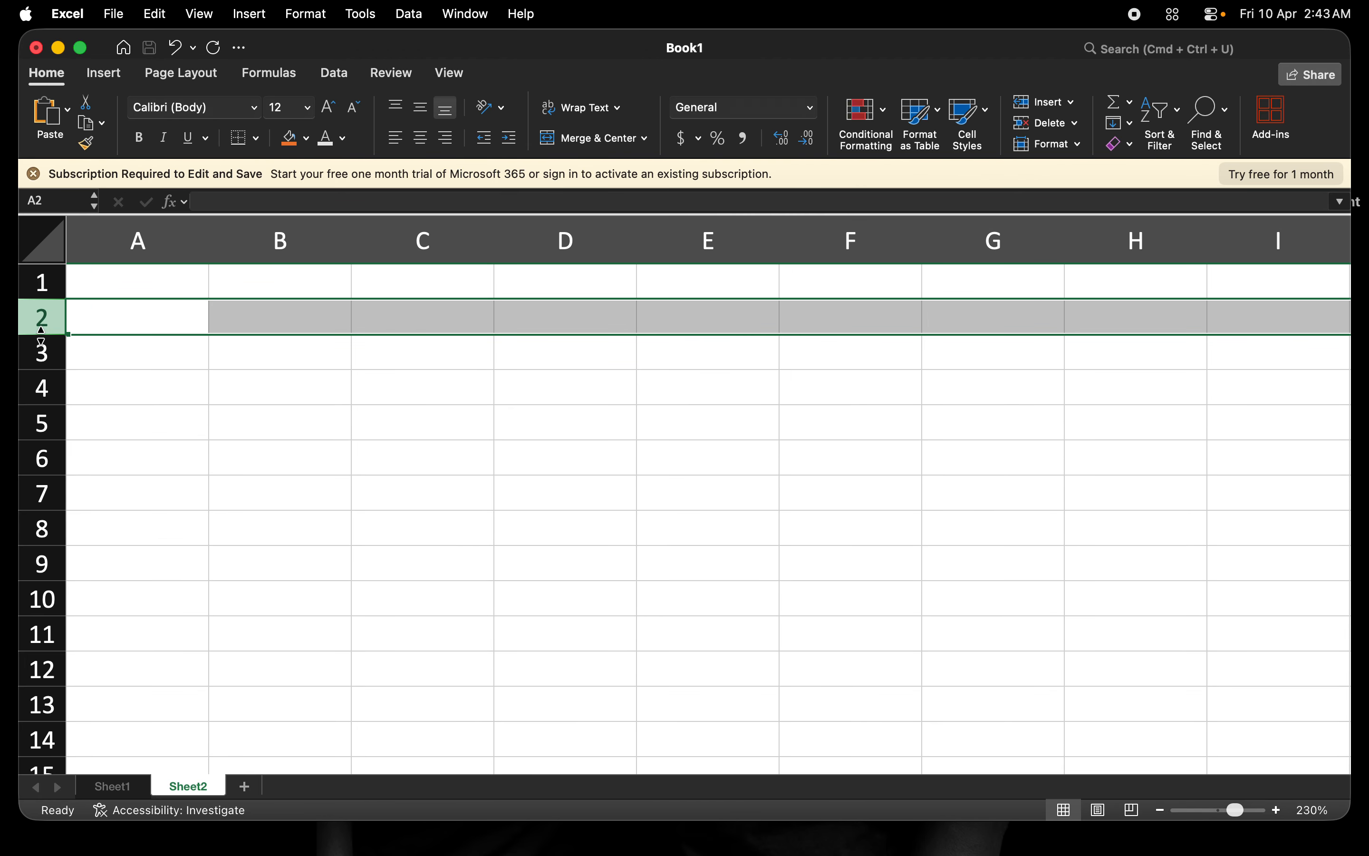
# Enter john in A1 and mary in A2.
pyautogui.click(114, 288)
pyautogui.write('john')
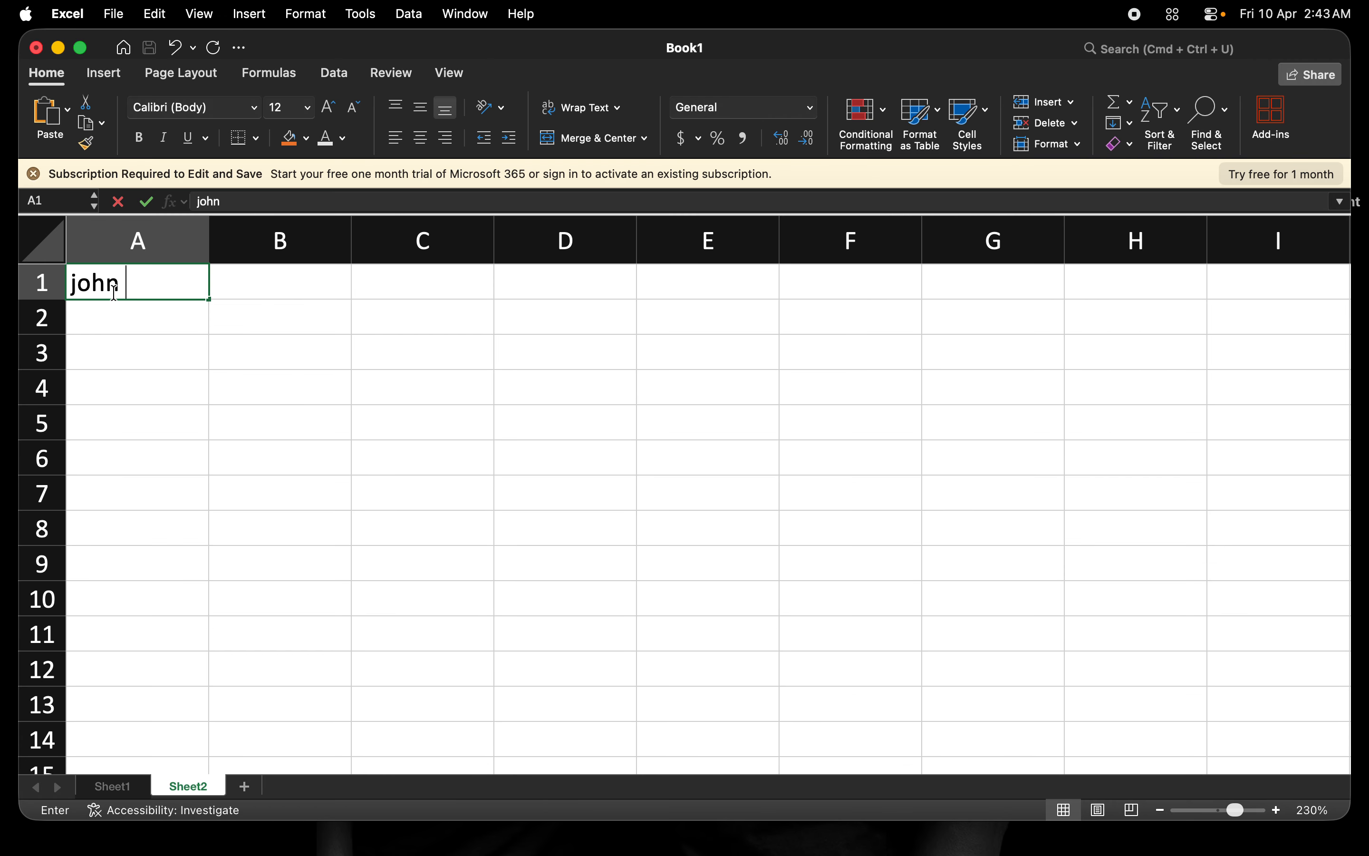
pyautogui.press('Return')
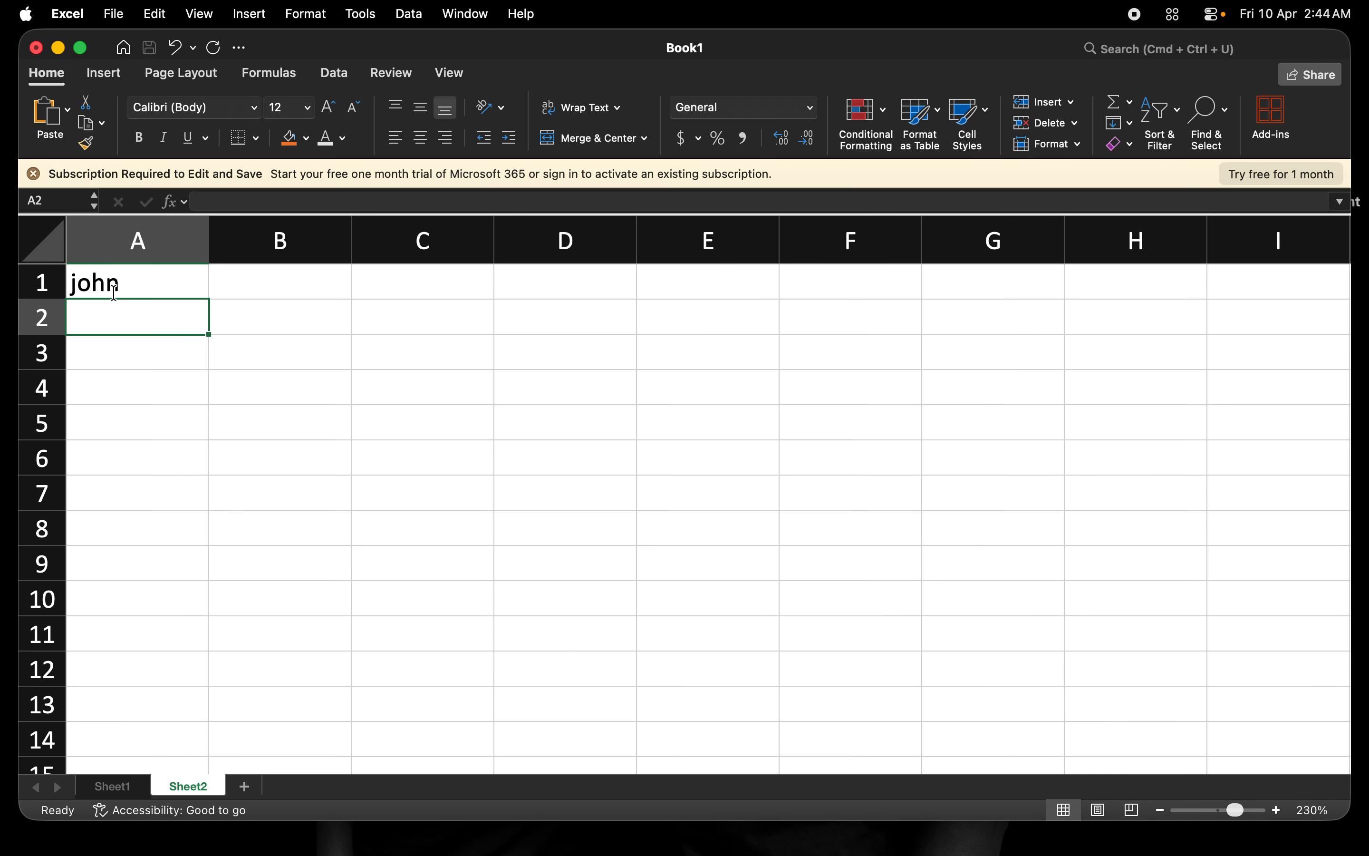
pyautogui.write('mary')
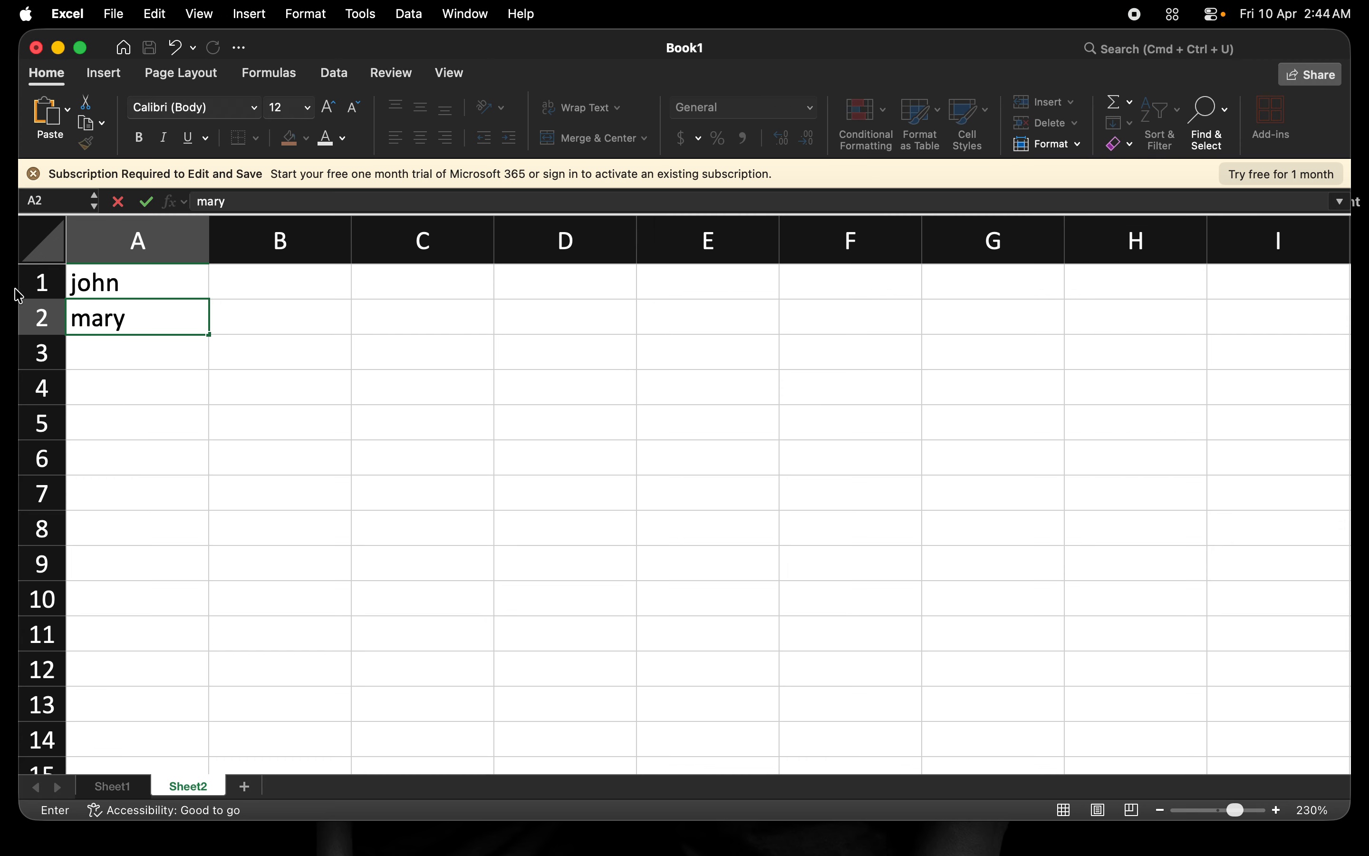
# Insert blank rows at row 1 and row 2, pushing john and mary down to A3–A4.
pyautogui.click(39, 282)
pyautogui.rightClick(38, 281)
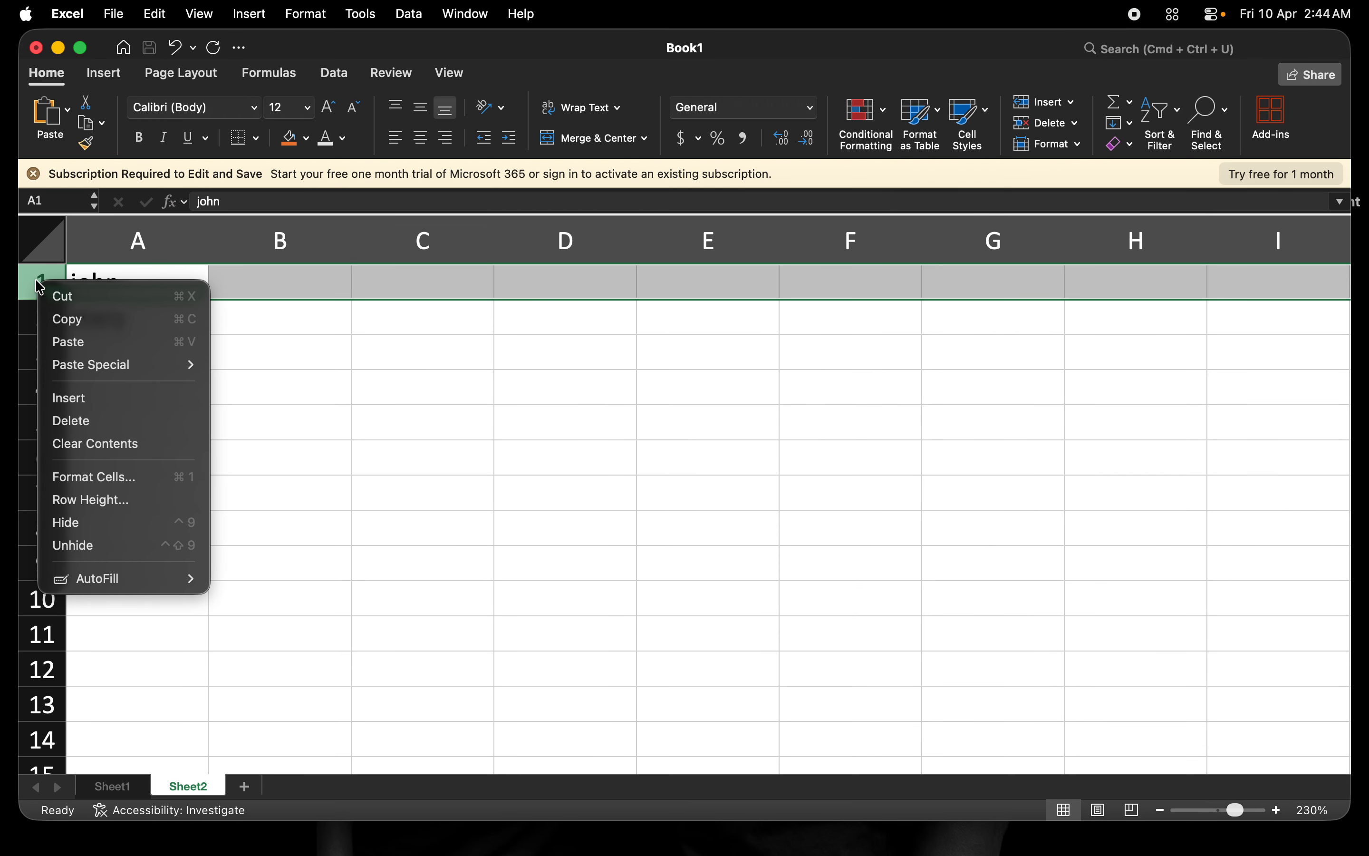
pyautogui.click(84, 403)
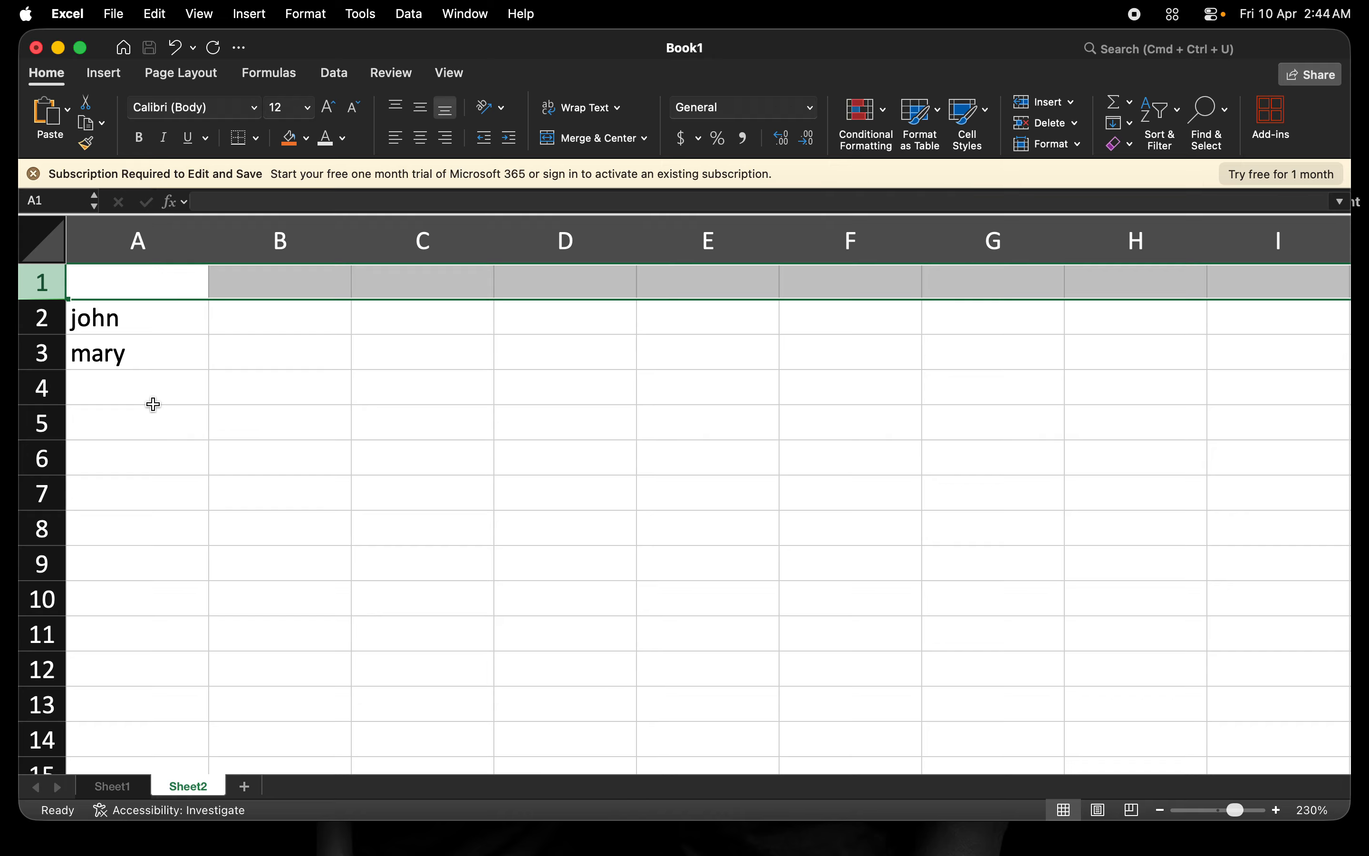
pyautogui.click(39, 320)
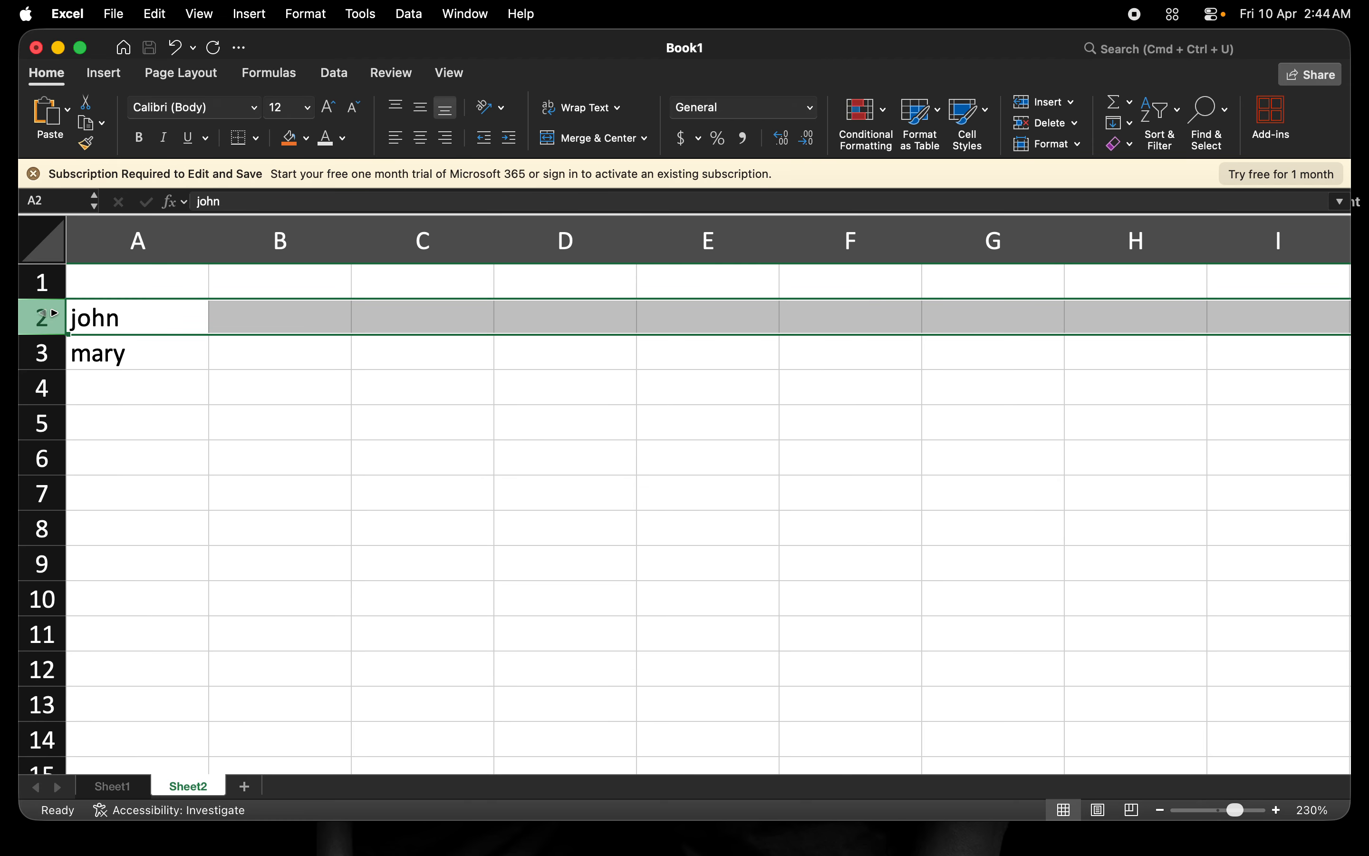
pyautogui.rightClick(48, 323)
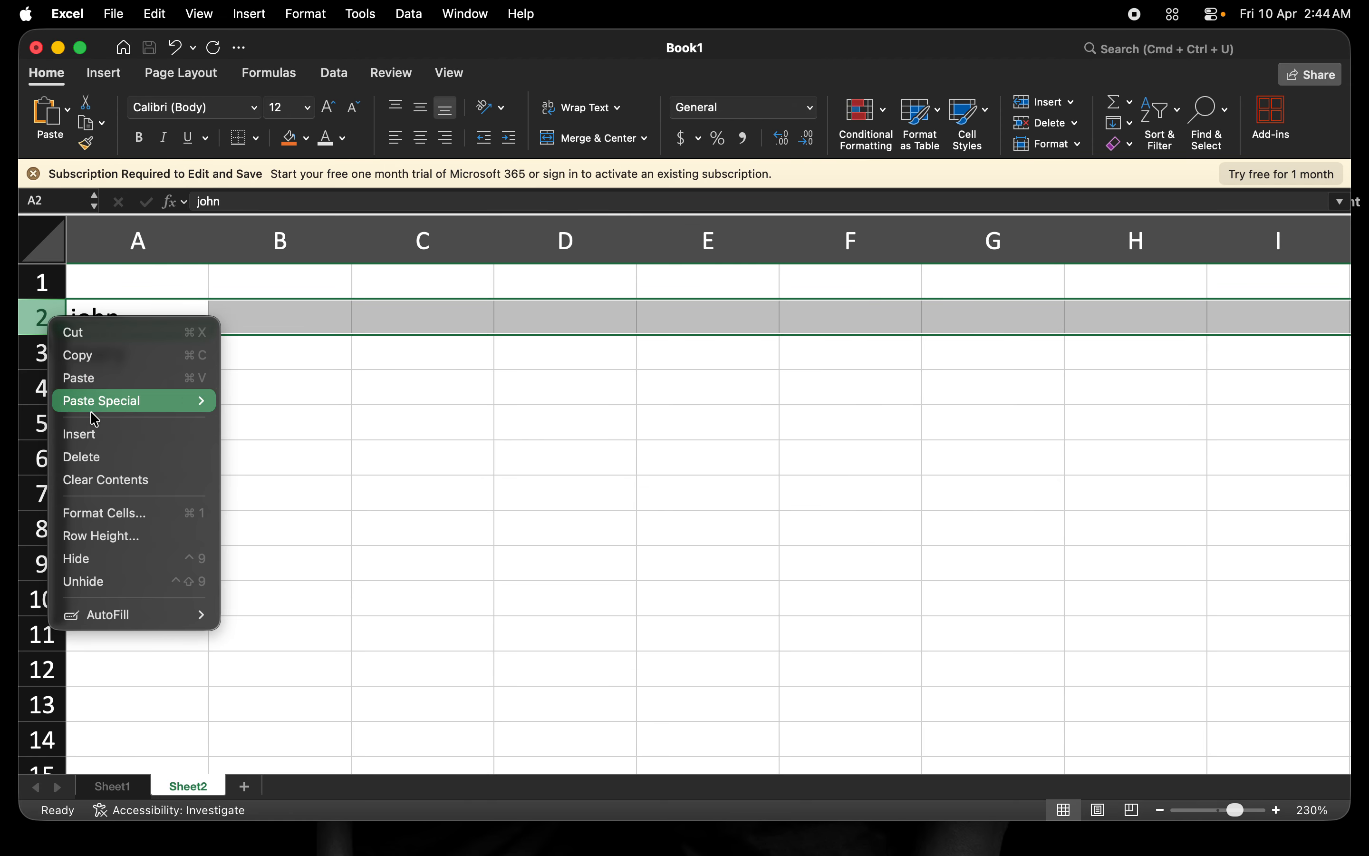
pyautogui.click(95, 436)
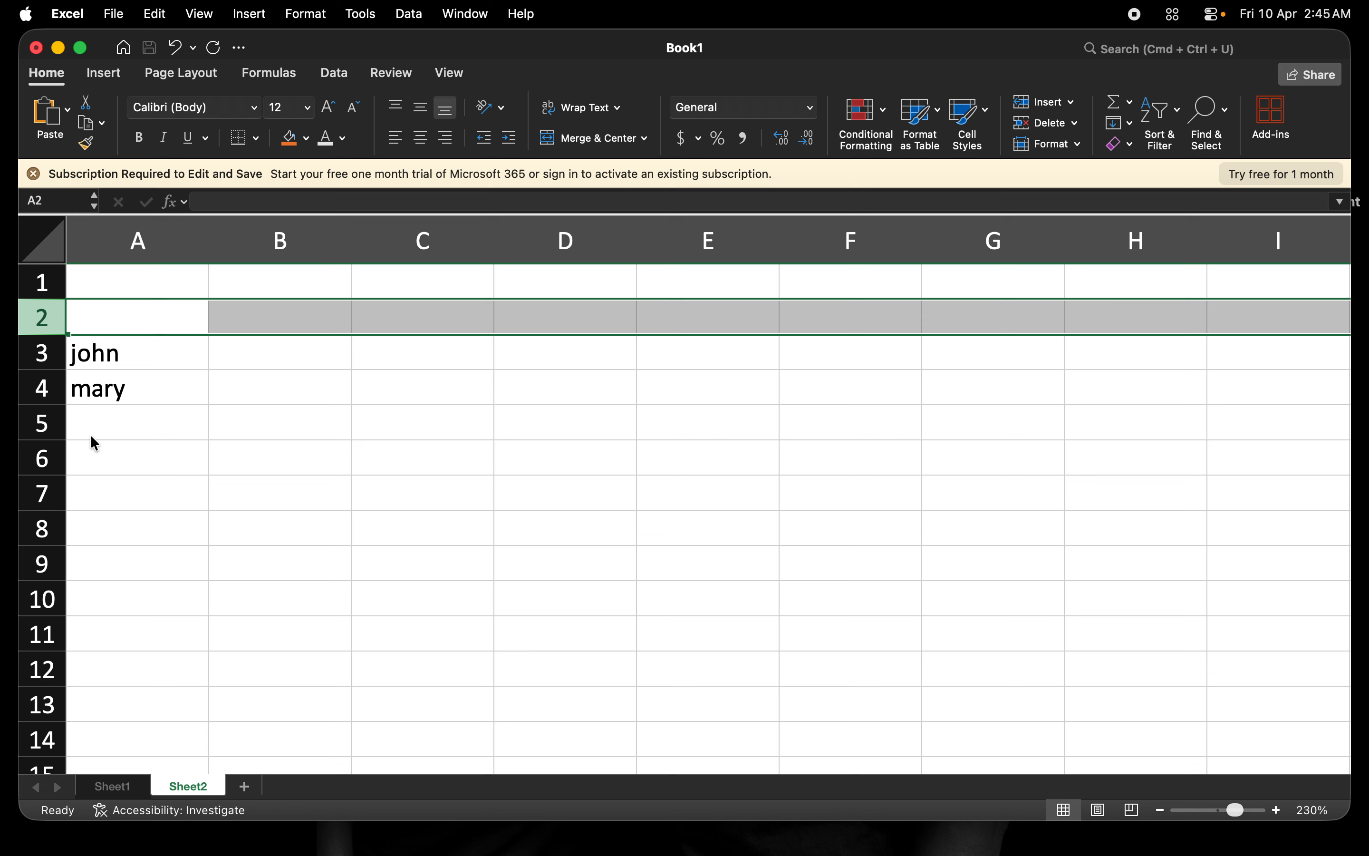
# Insert a blank row above mary at row 4.
pyautogui.click(39, 388)
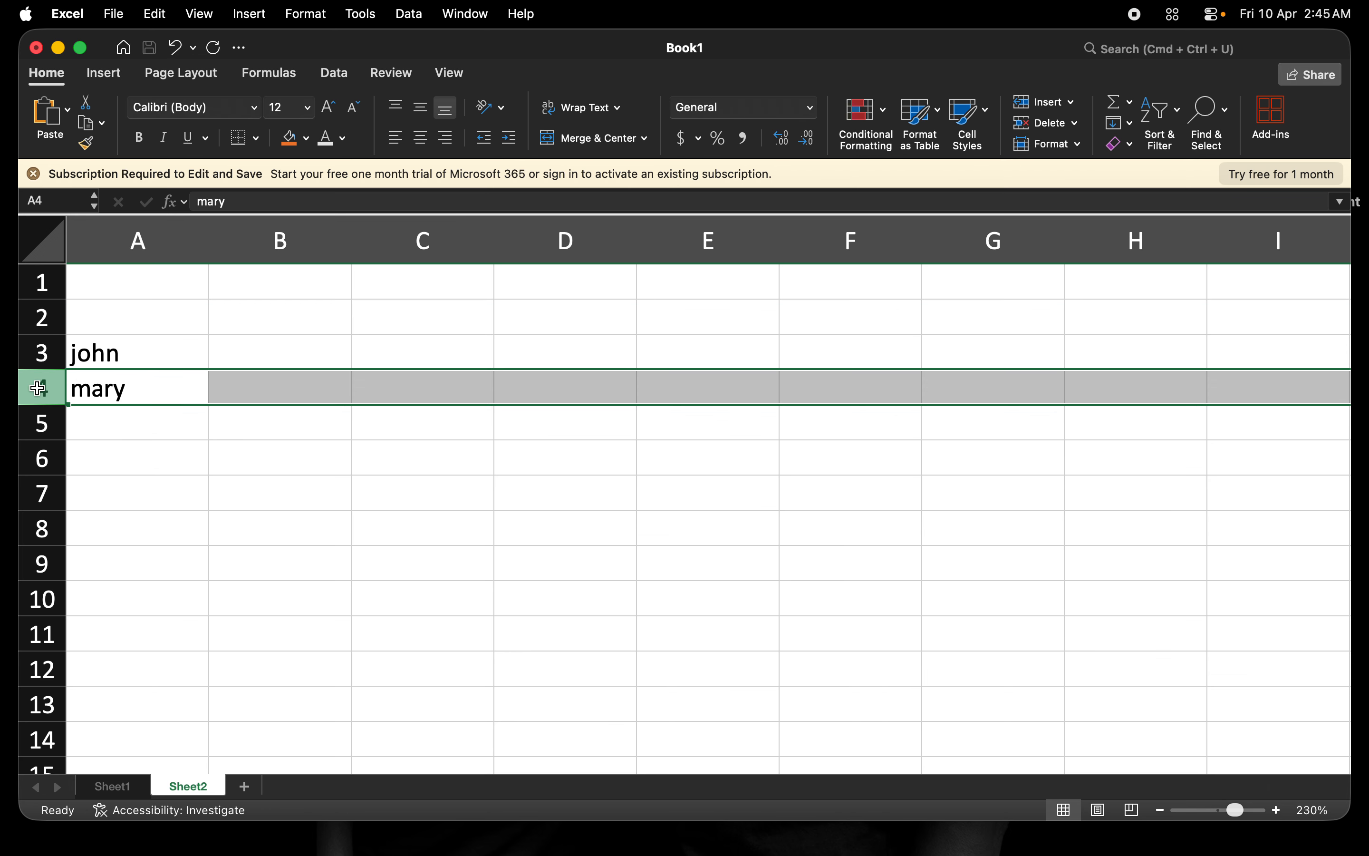
pyautogui.rightClick(38, 388)
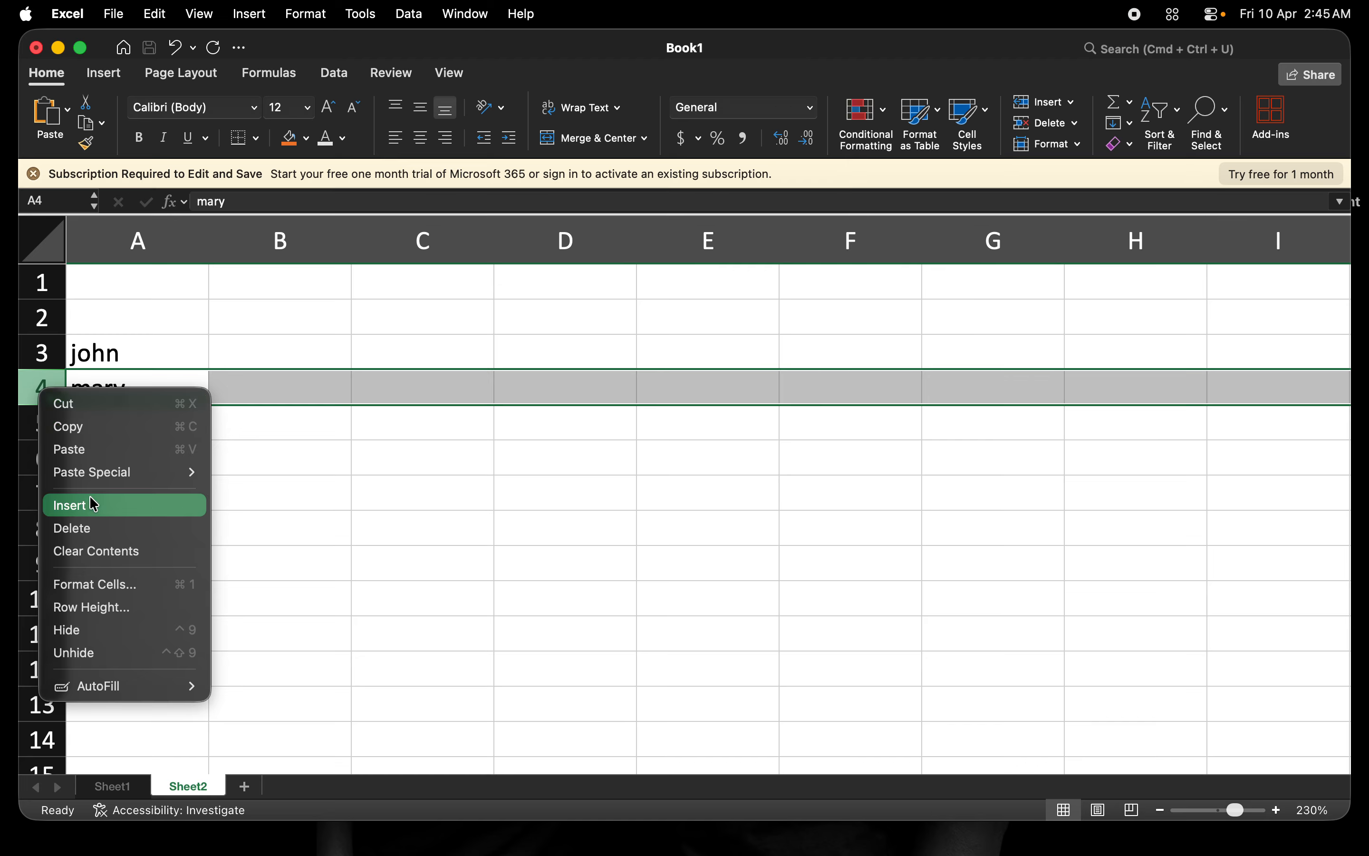
pyautogui.click(98, 514)
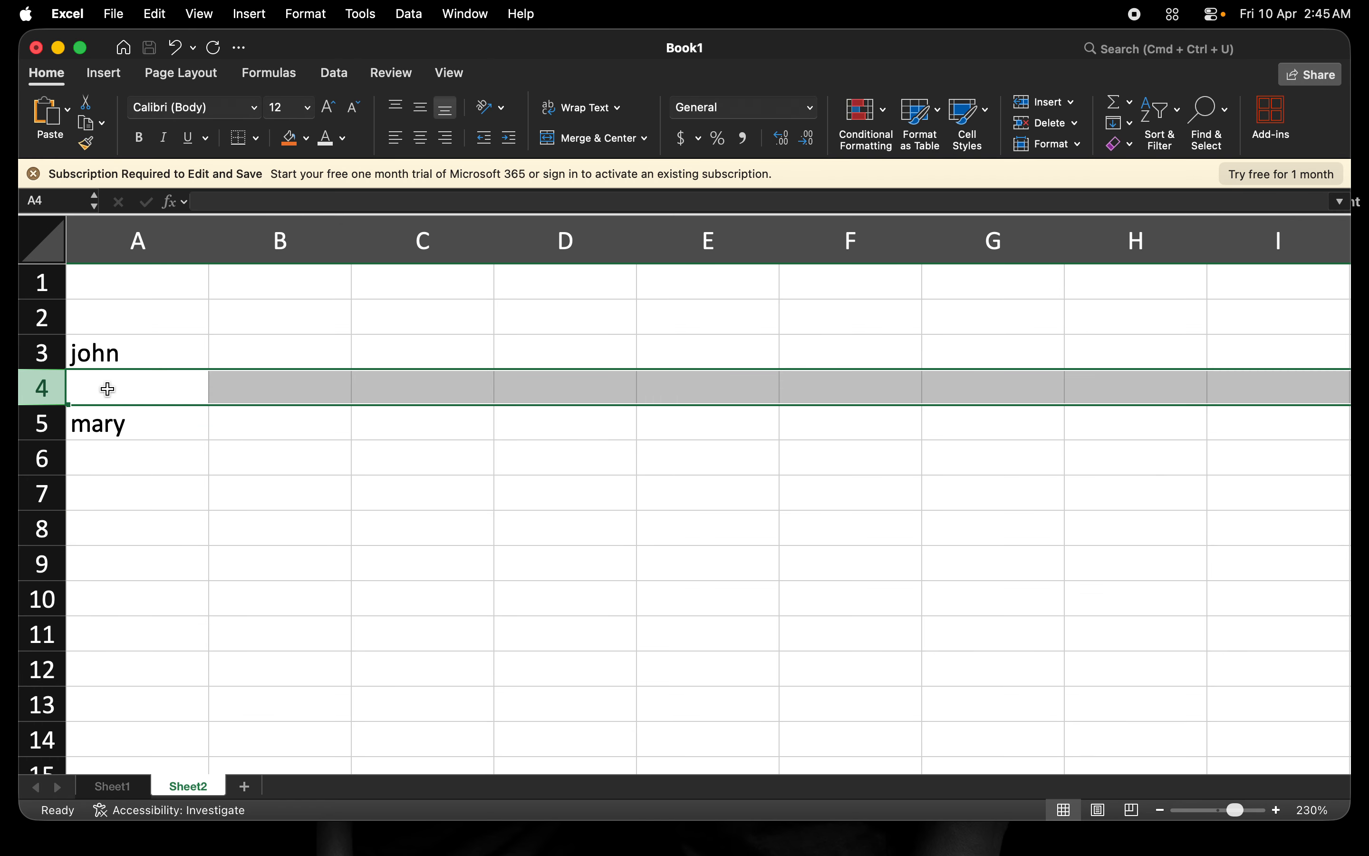
# Enter Paul in the new empty cell A4.
pyautogui.click(41, 322)
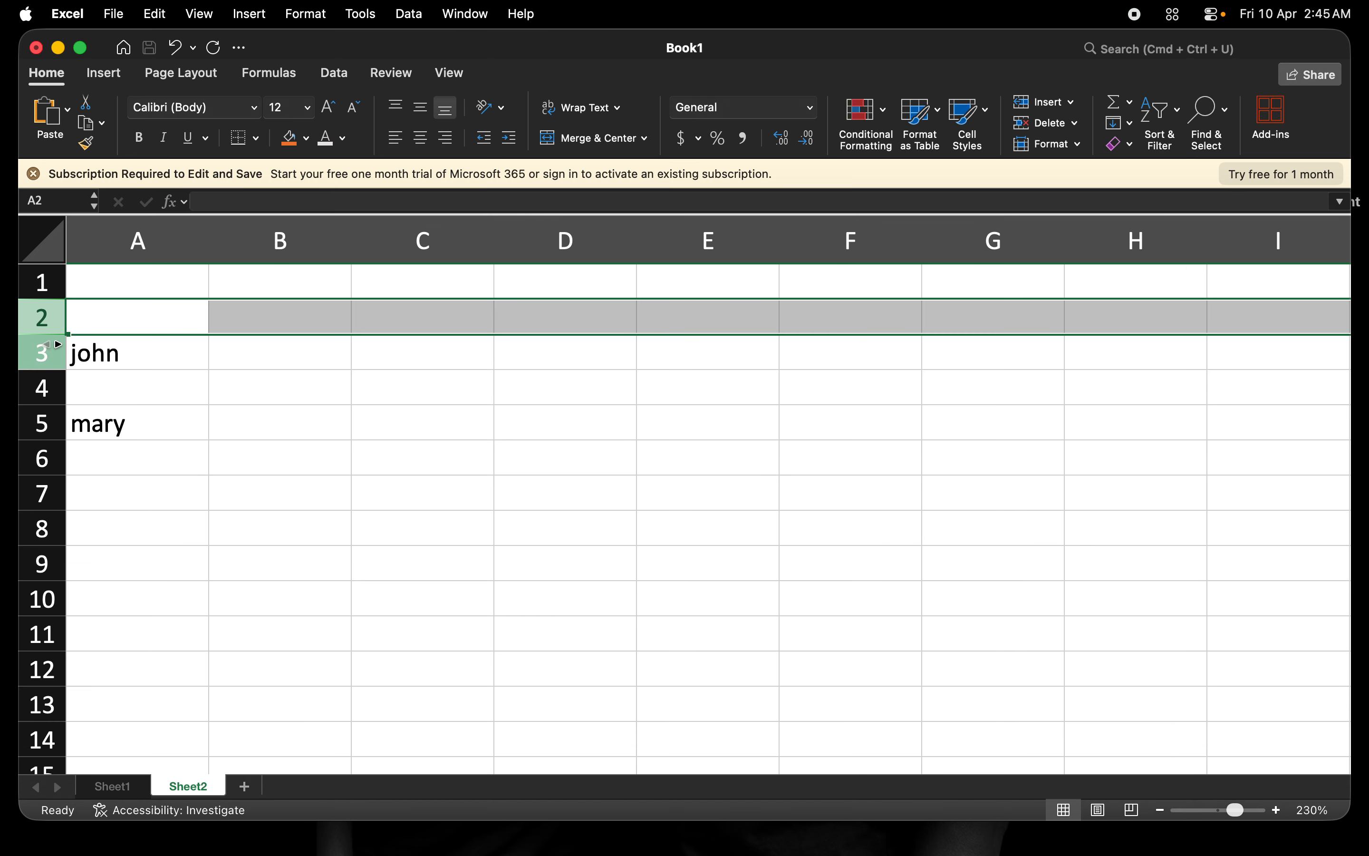
pyautogui.click(92, 393)
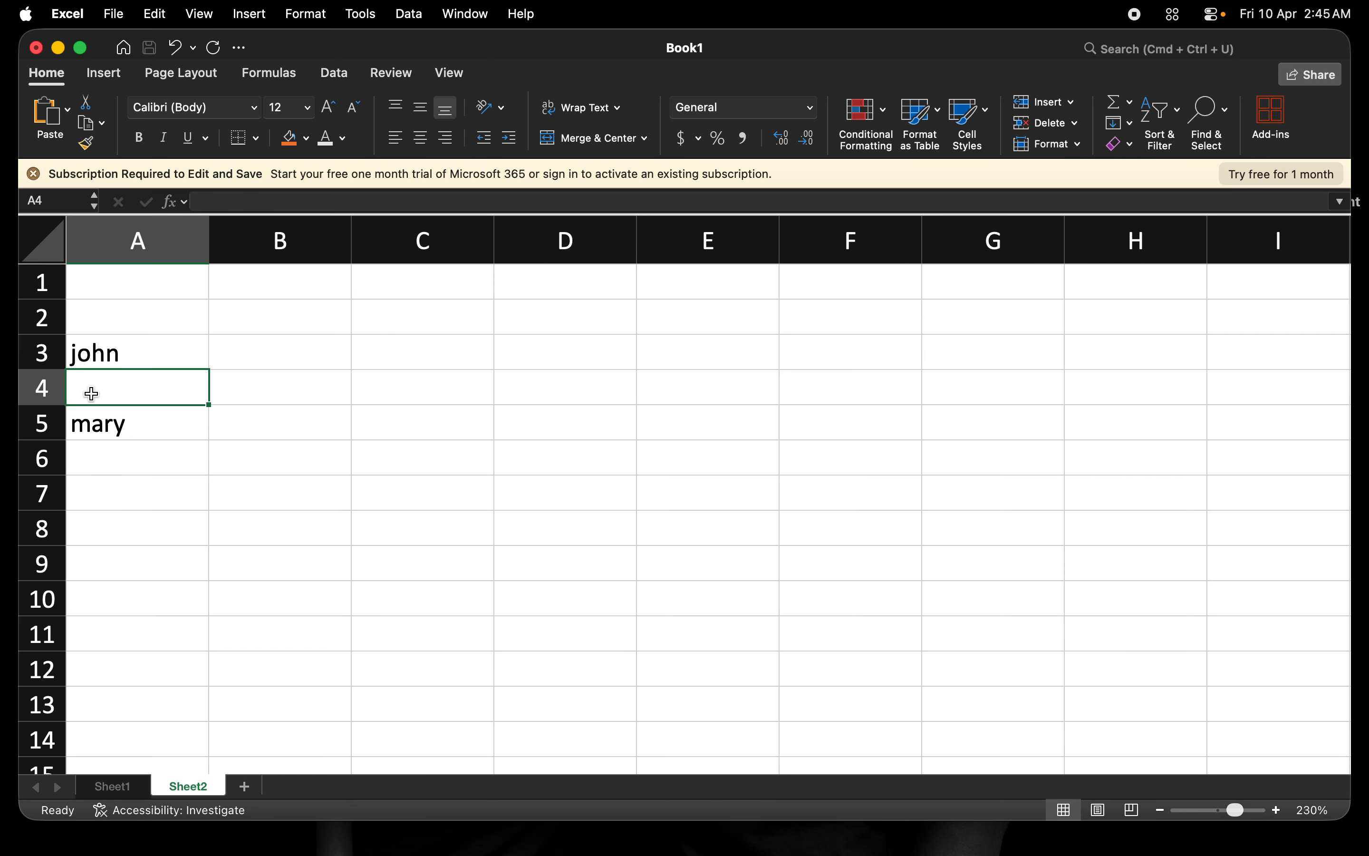
pyautogui.write('Paul')
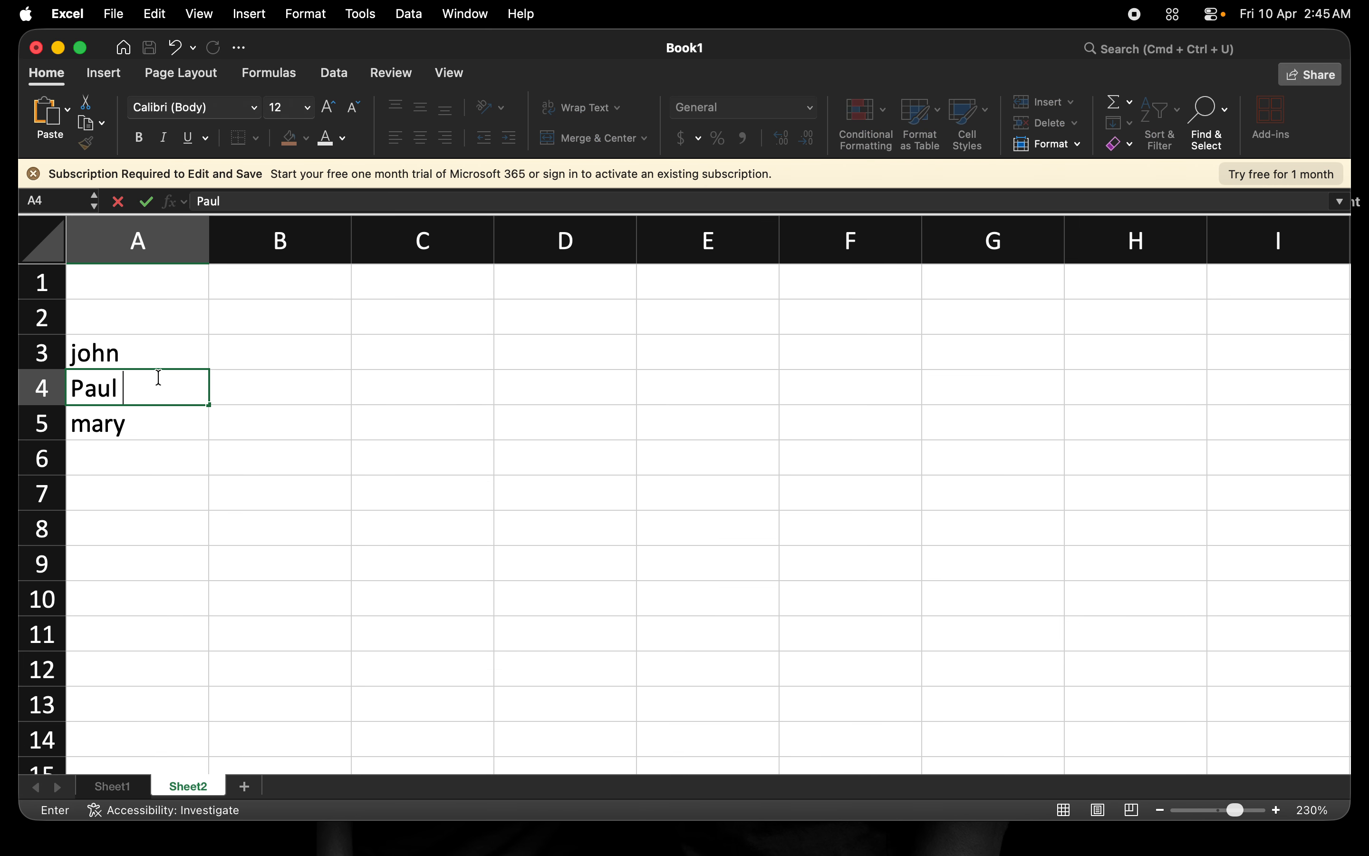
pyautogui.click(153, 352)
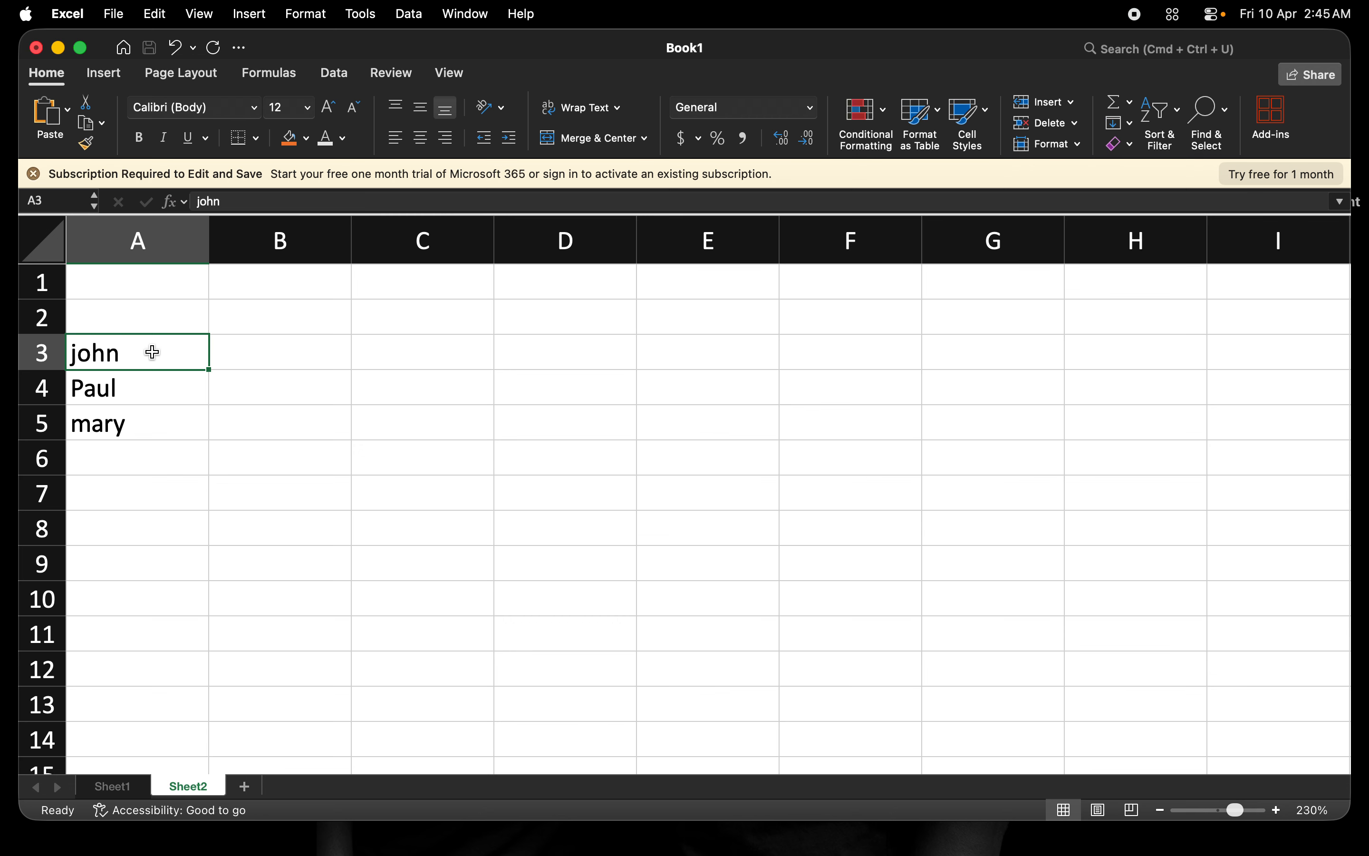
# Delete empty row 2 and then empty row 1, moving the names up to A1–A3.
pyautogui.click(35, 321)
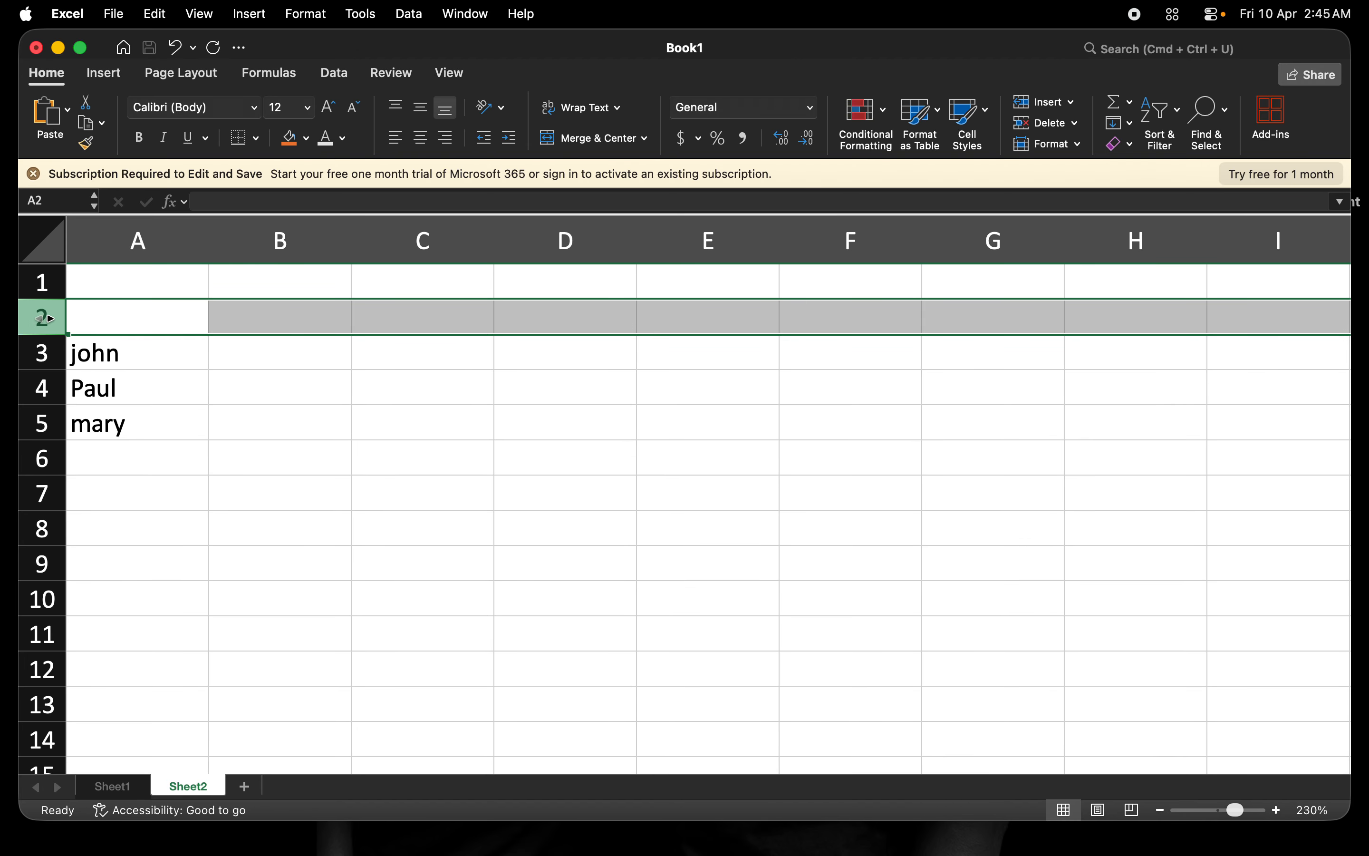
pyautogui.rightClick(45, 320)
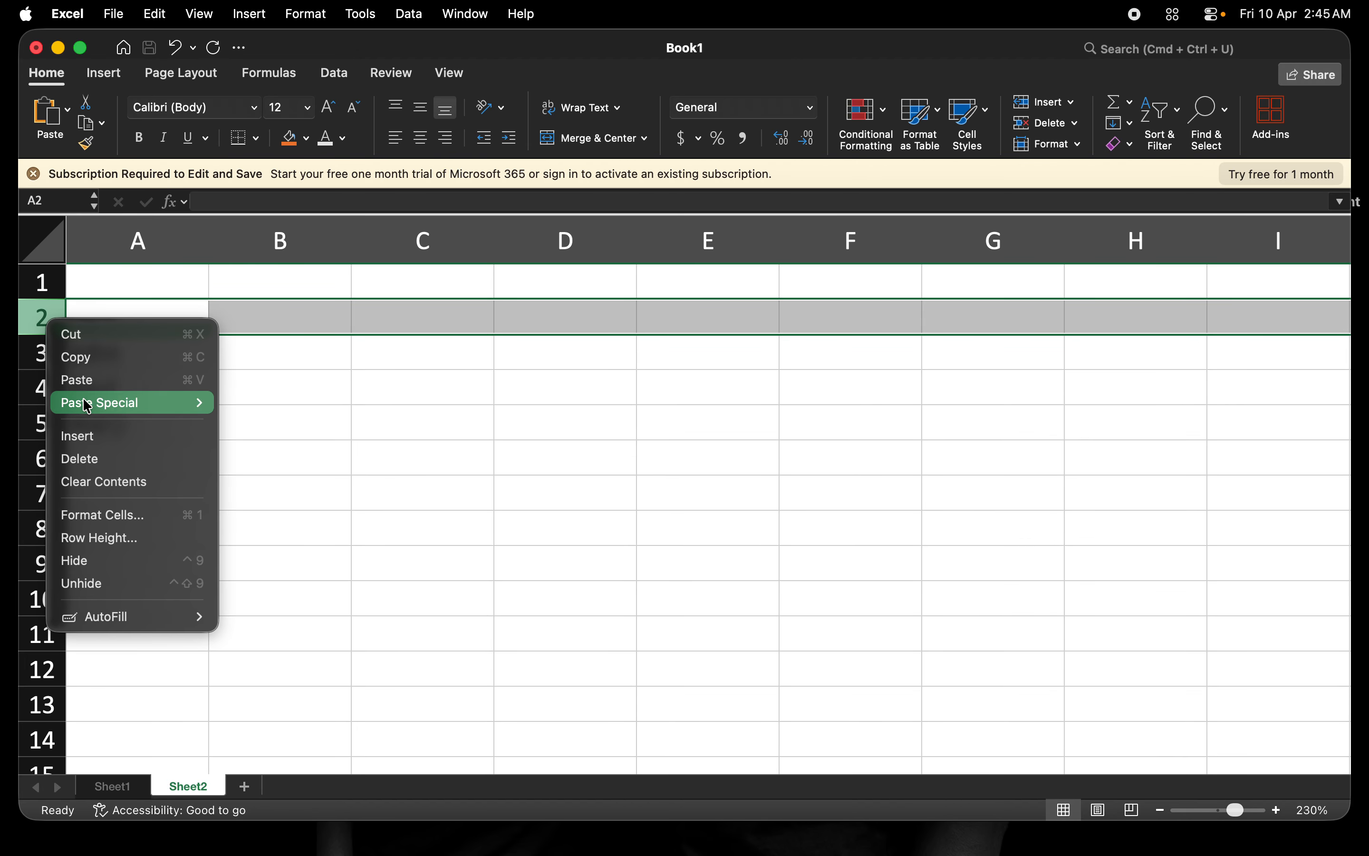
pyautogui.click(83, 464)
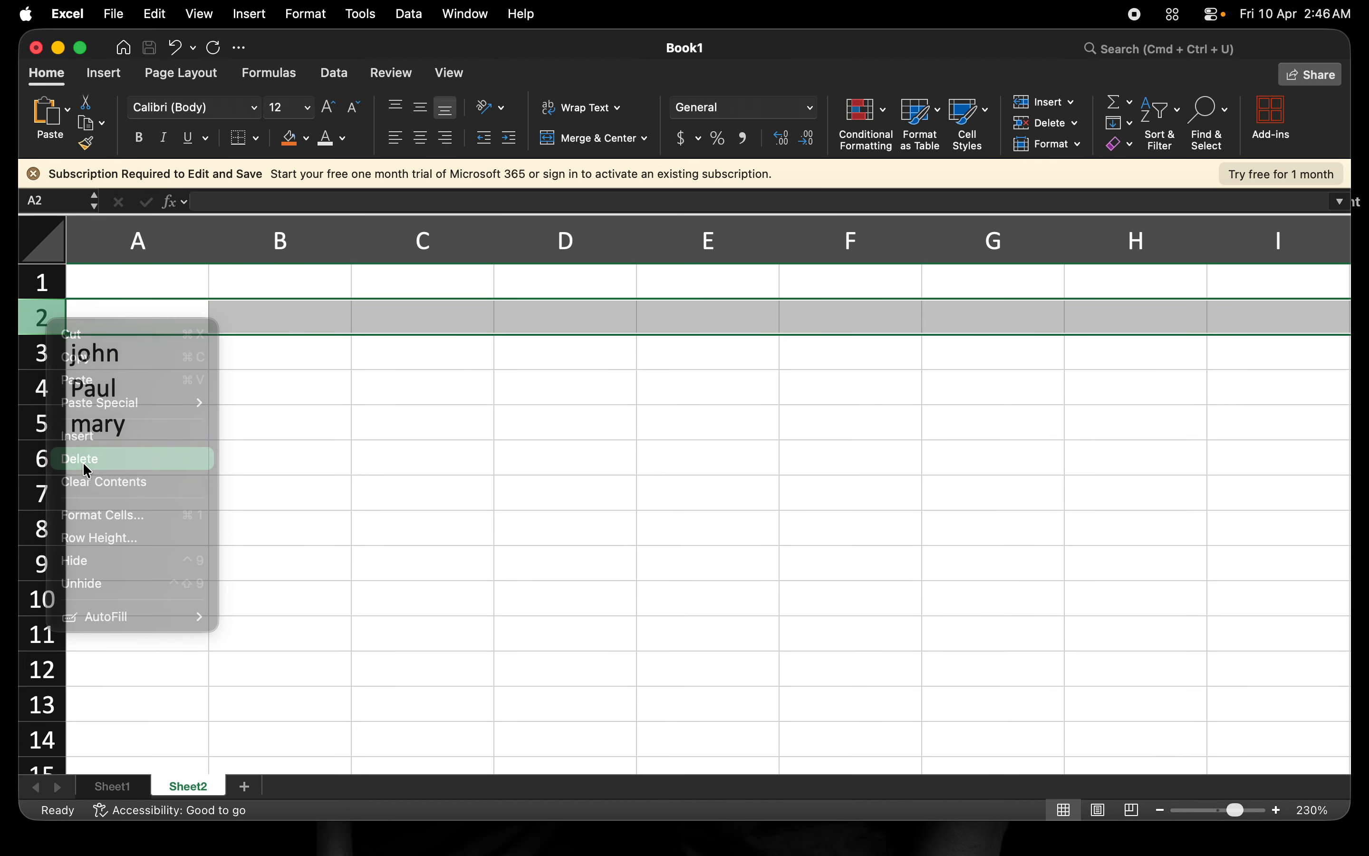
pyautogui.click(43, 280)
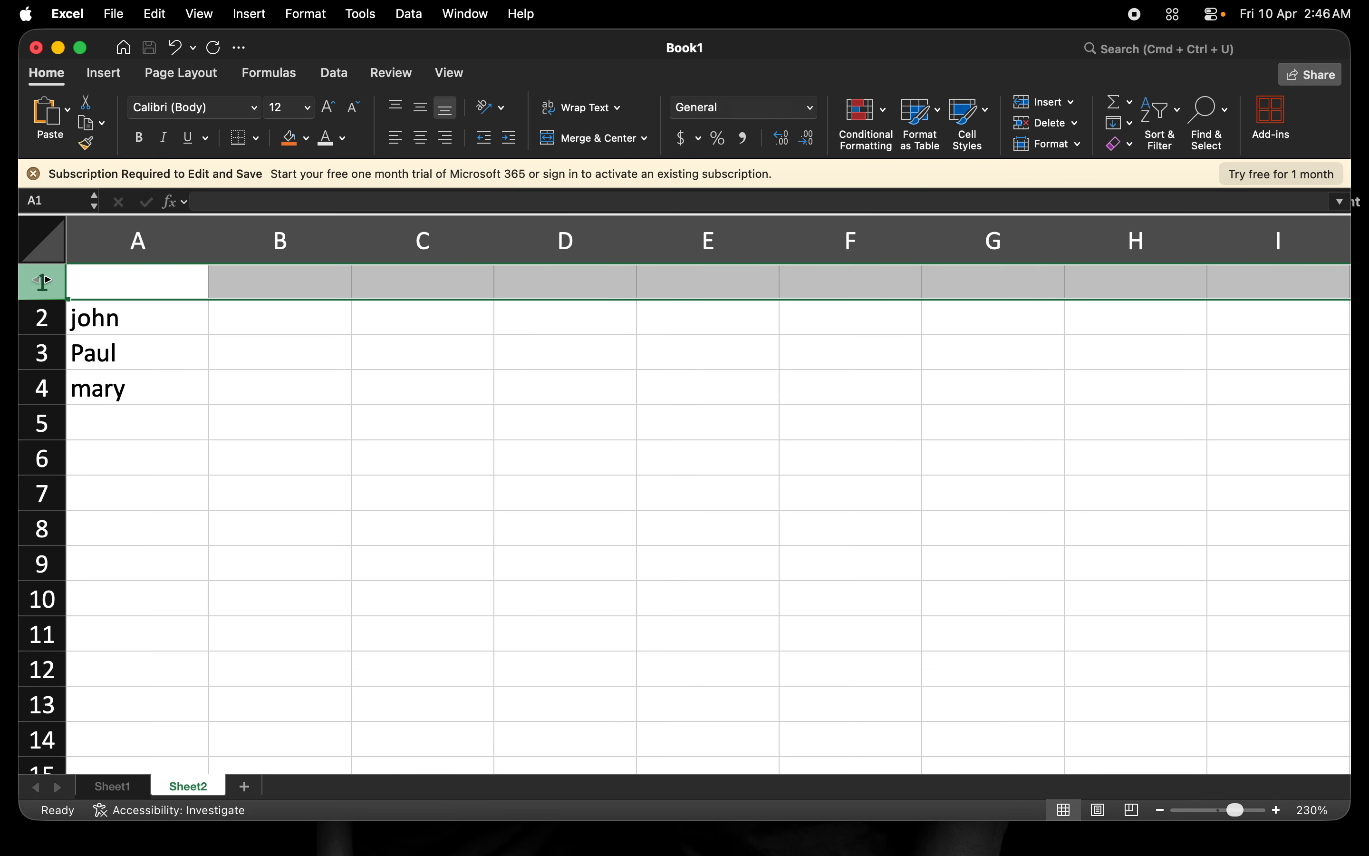
pyautogui.rightClick(45, 282)
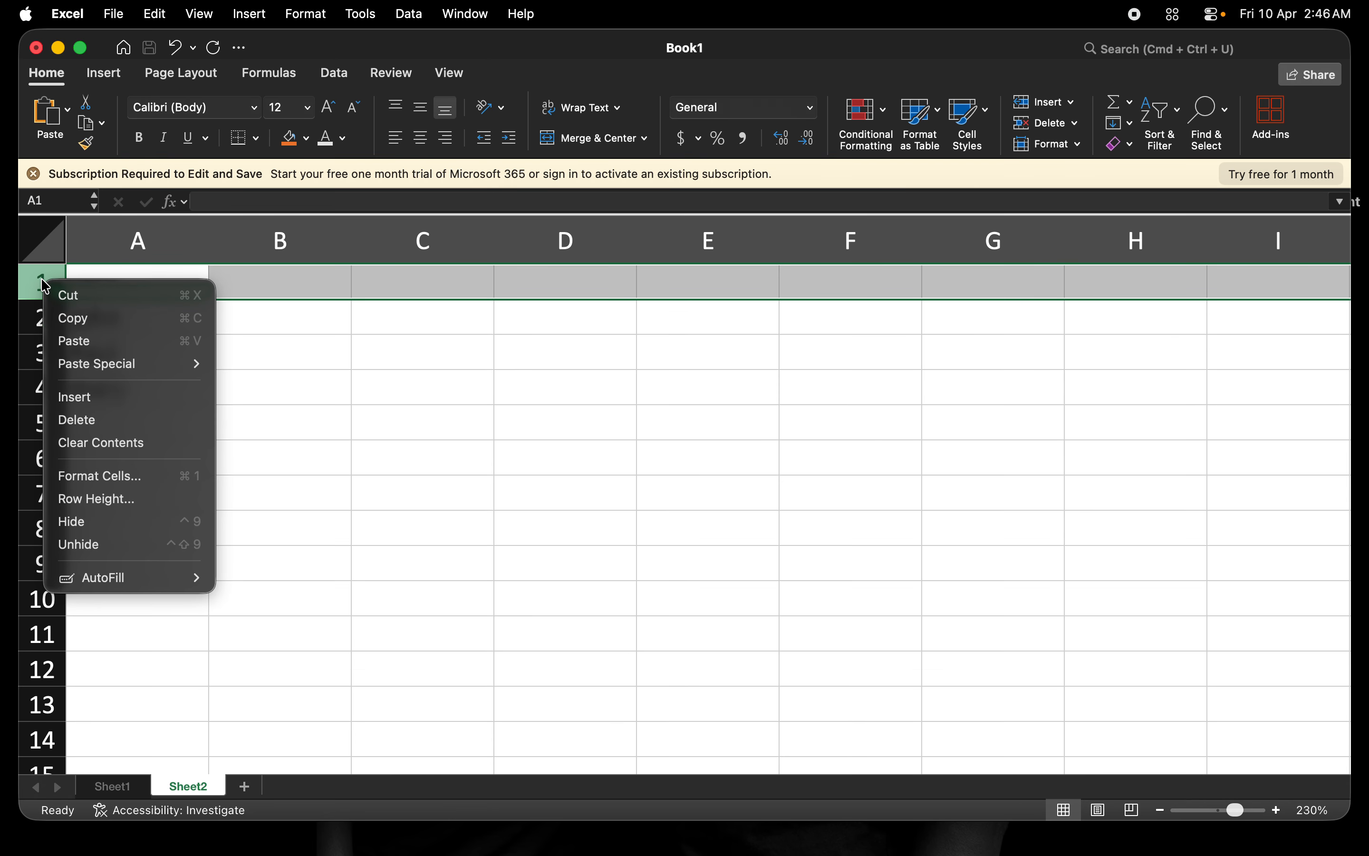
pyautogui.click(86, 422)
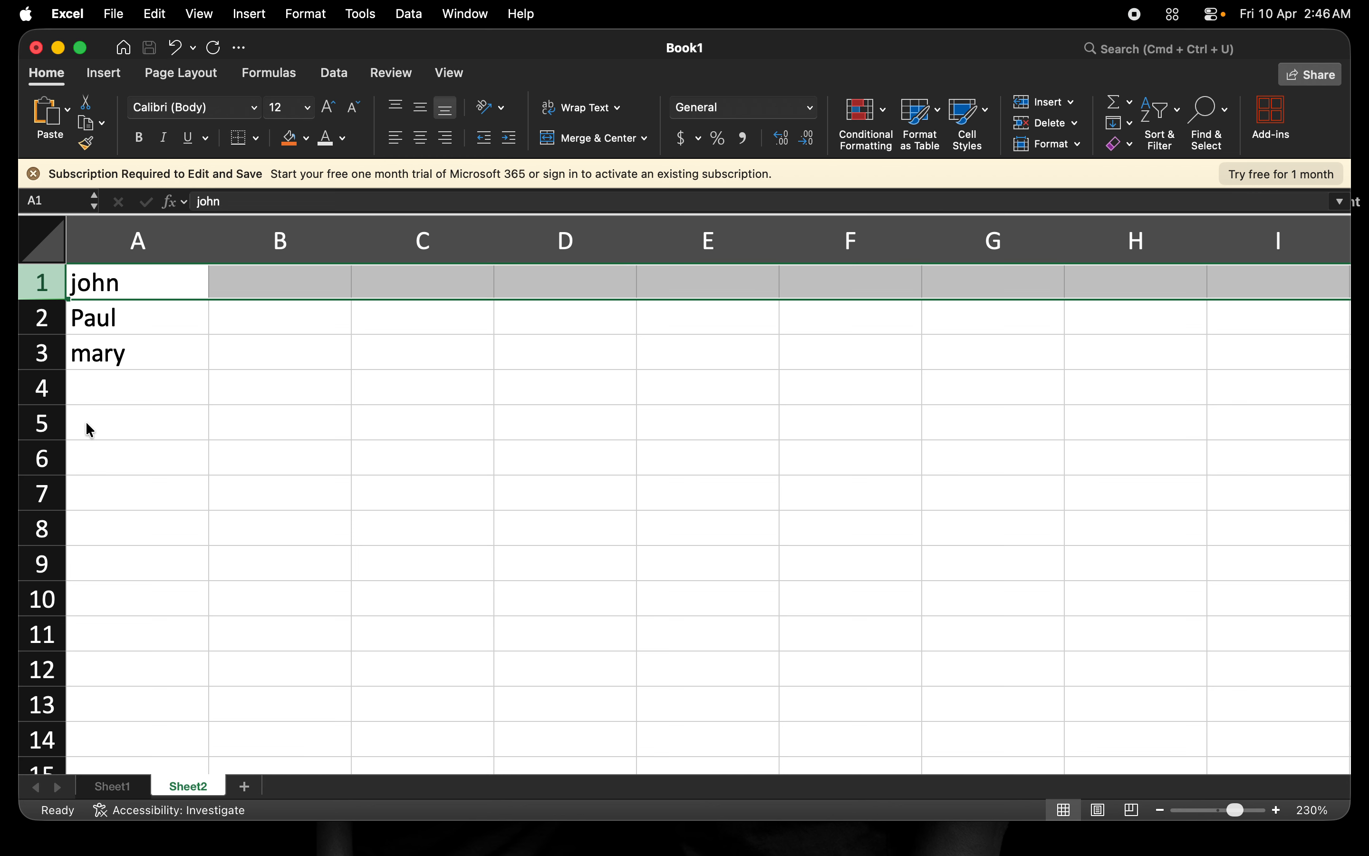
# Overwrite john in A1 with the heading 'Names' and type John into A4.
pyautogui.click(134, 241)
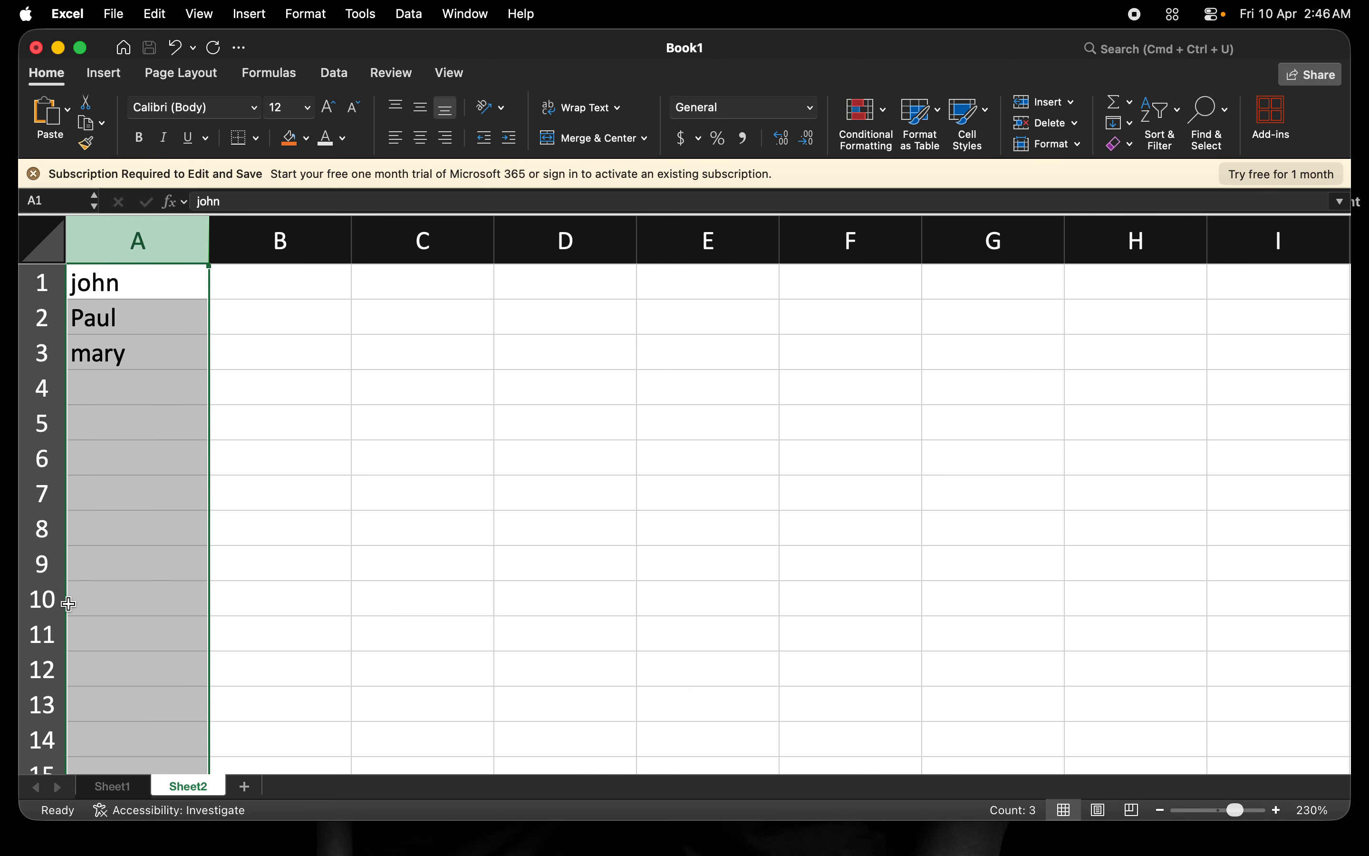
pyautogui.click(113, 294)
pyautogui.write('Names')
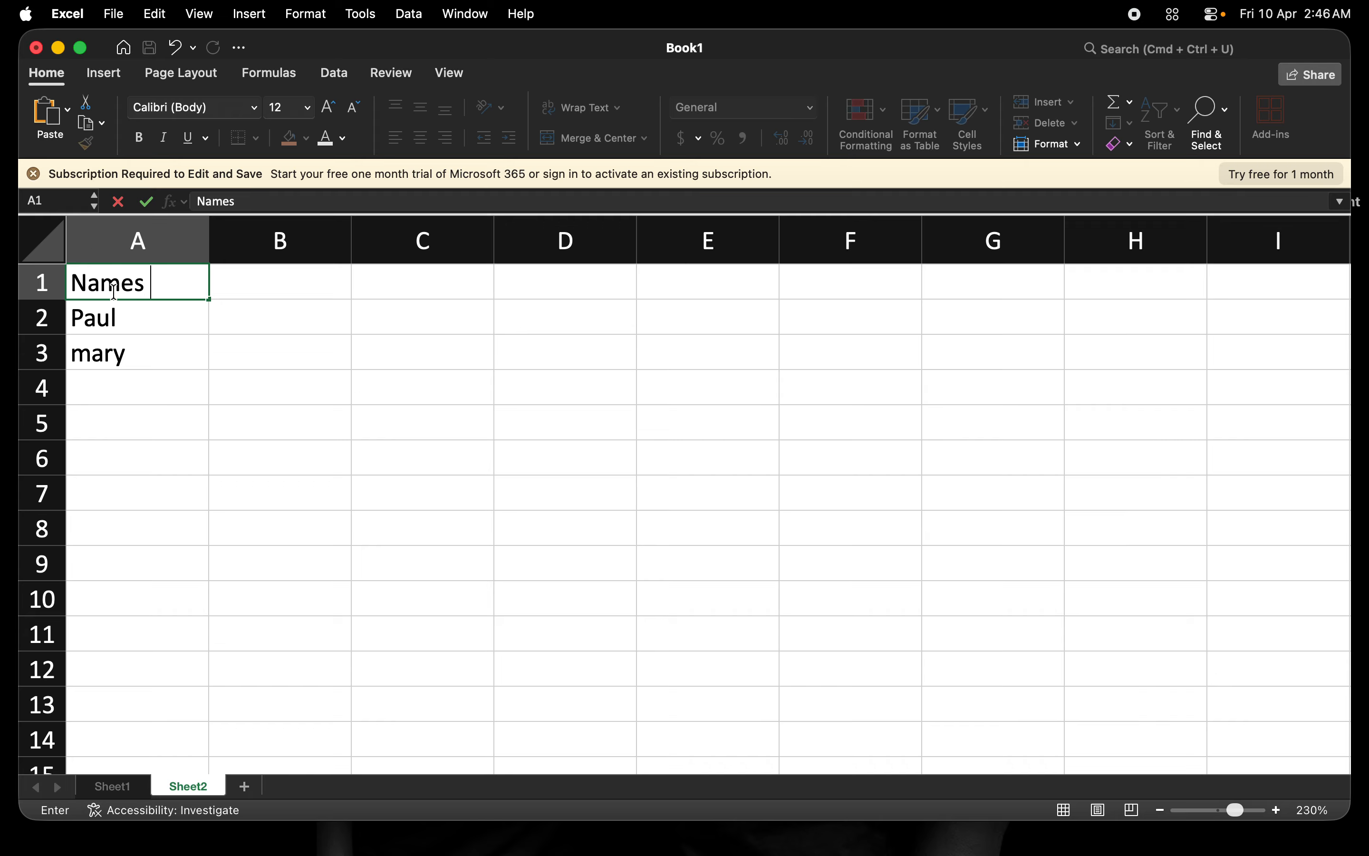
pyautogui.press('Return')
pyautogui.press('Return')
pyautogui.press('Return')
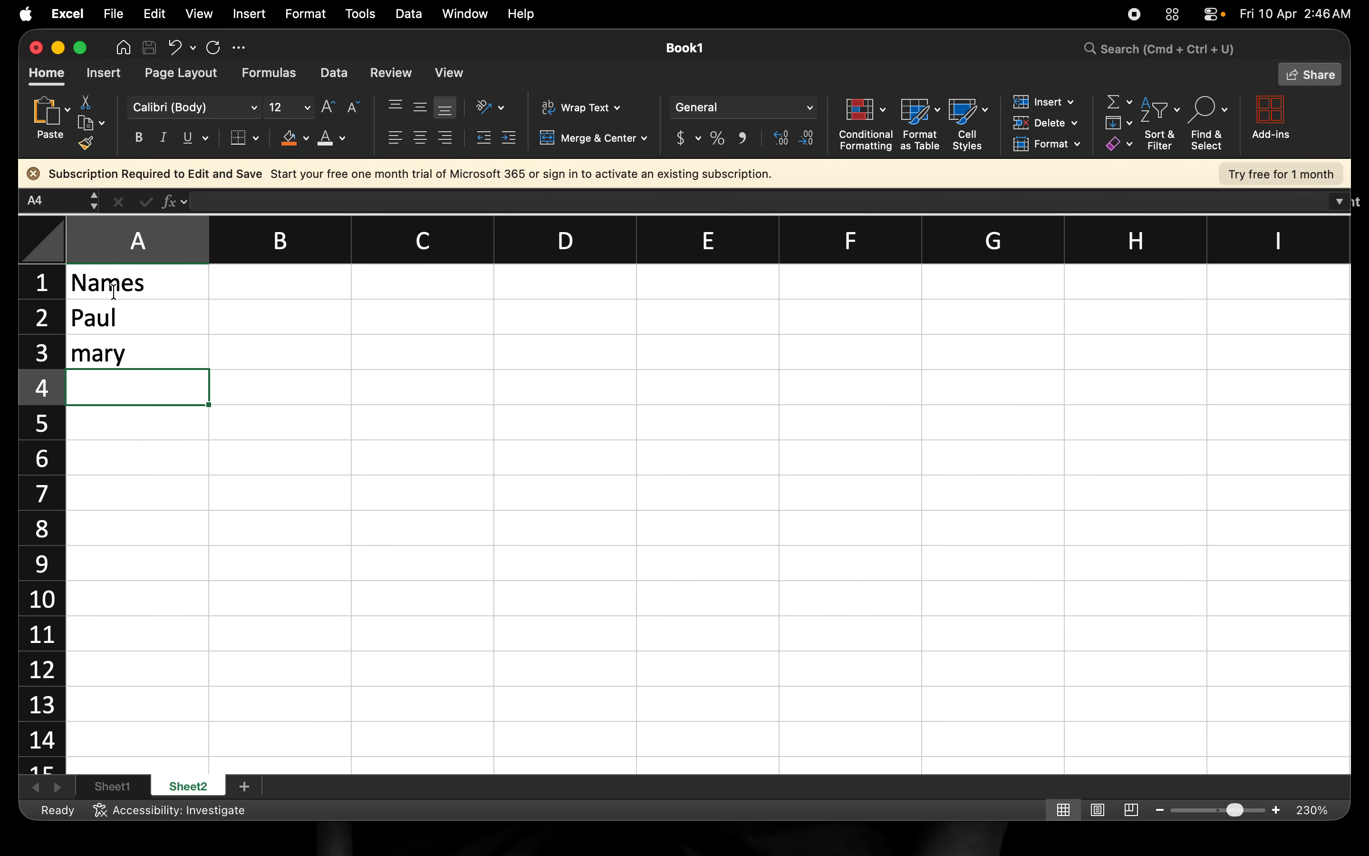
pyautogui.write('John')
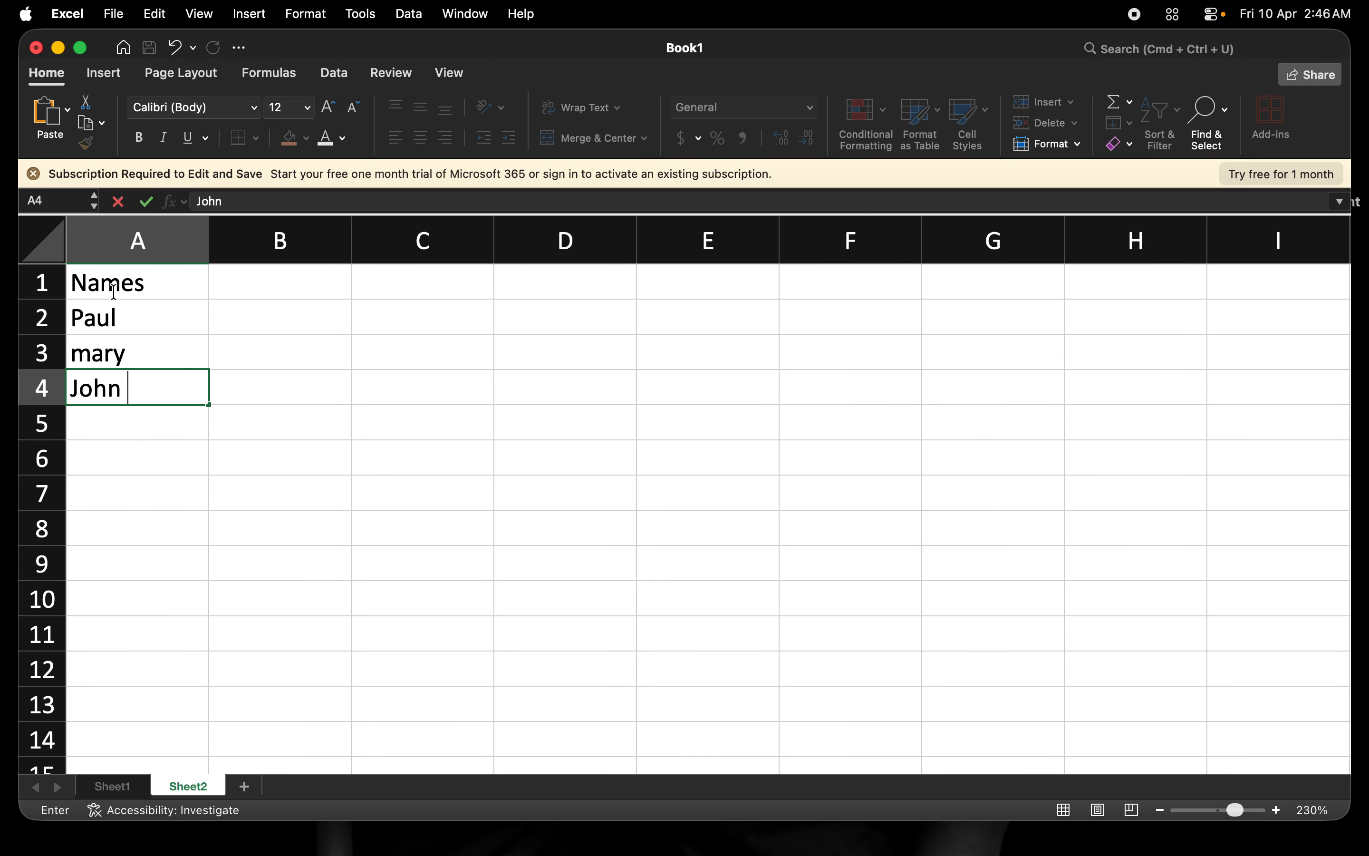
pyautogui.click(116, 283)
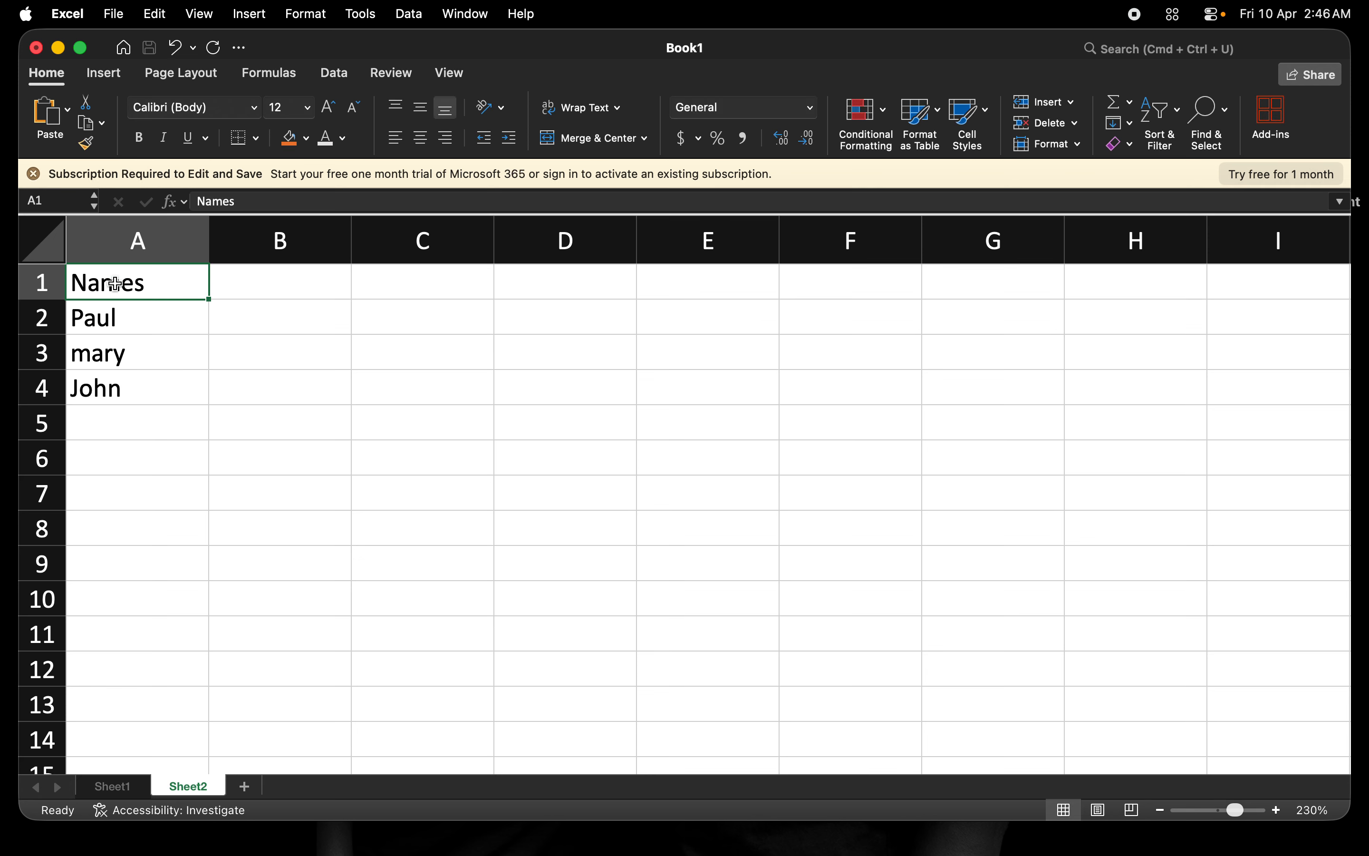
pyautogui.click(110, 318)
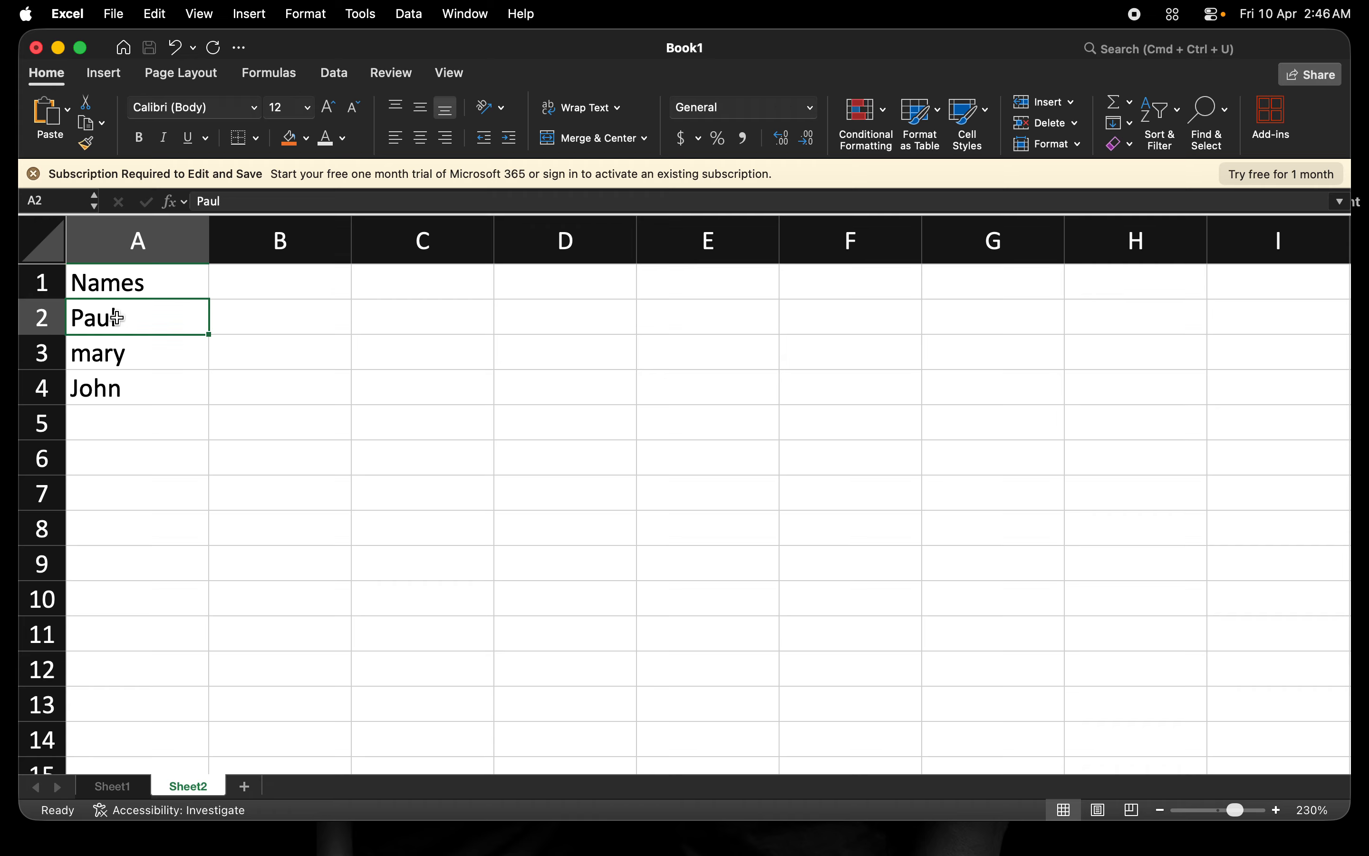
# Insert a blank column A, shifting Names, Paul, mary and John into B1–B4.
pyautogui.click(136, 249)
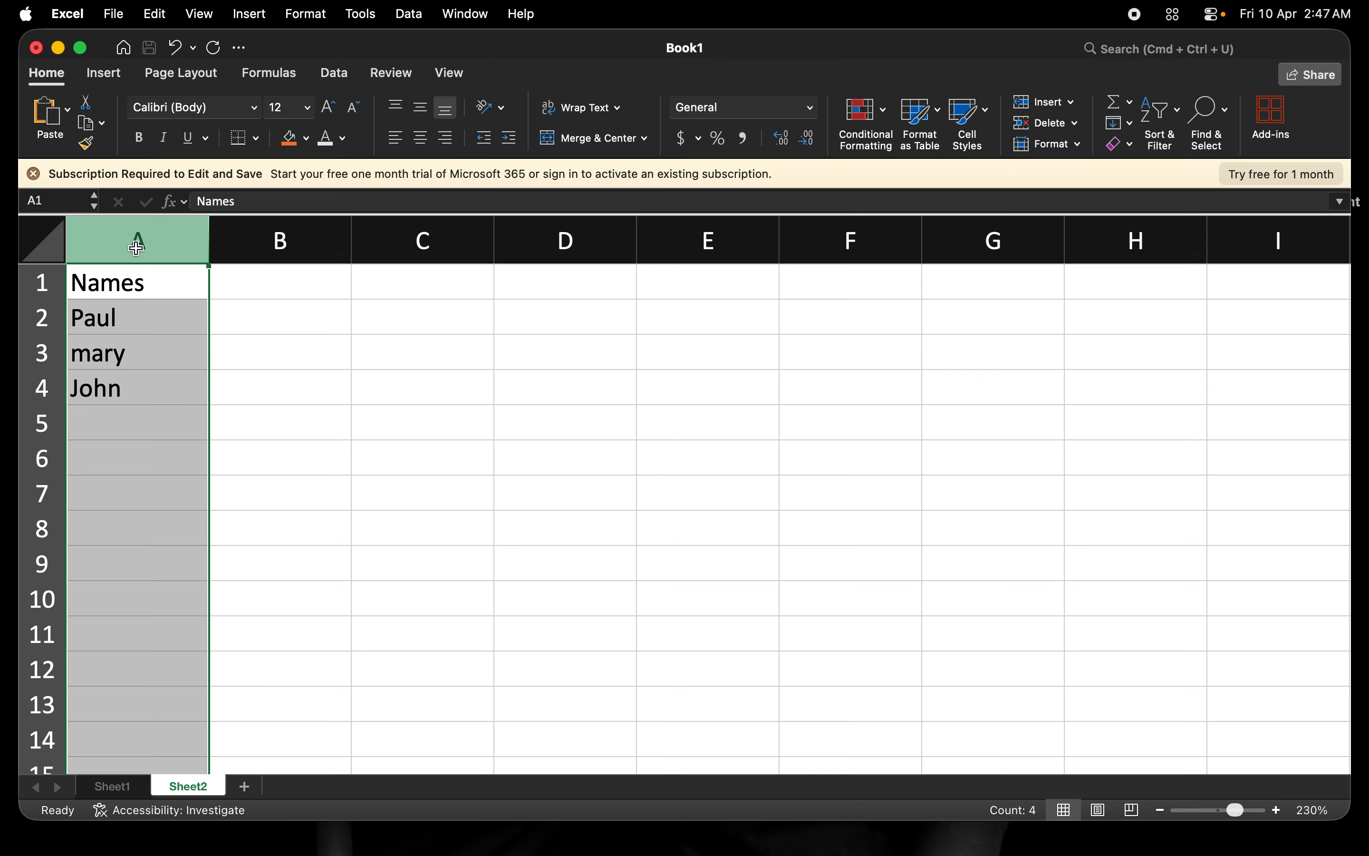
pyautogui.click(270, 248)
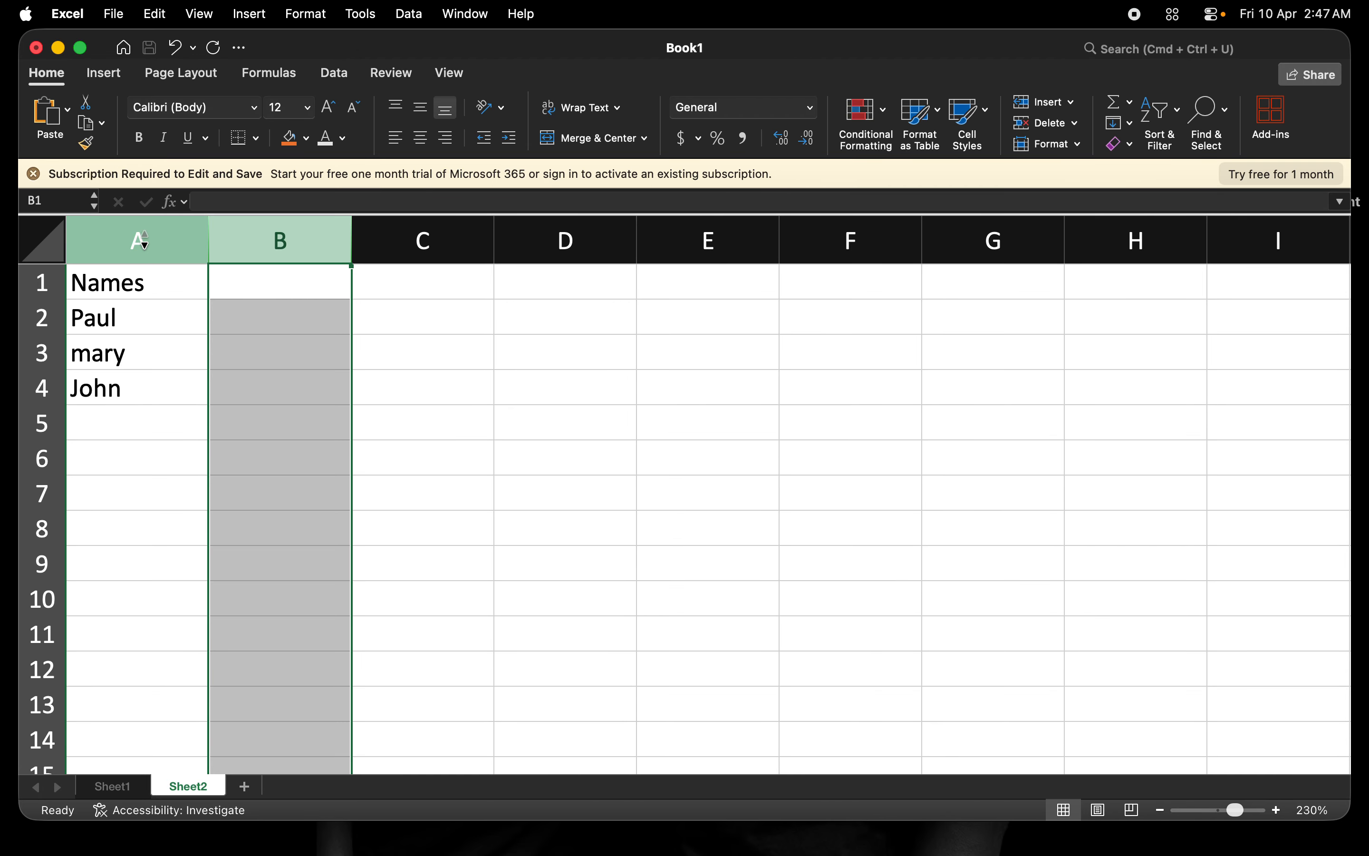
pyautogui.click(143, 241)
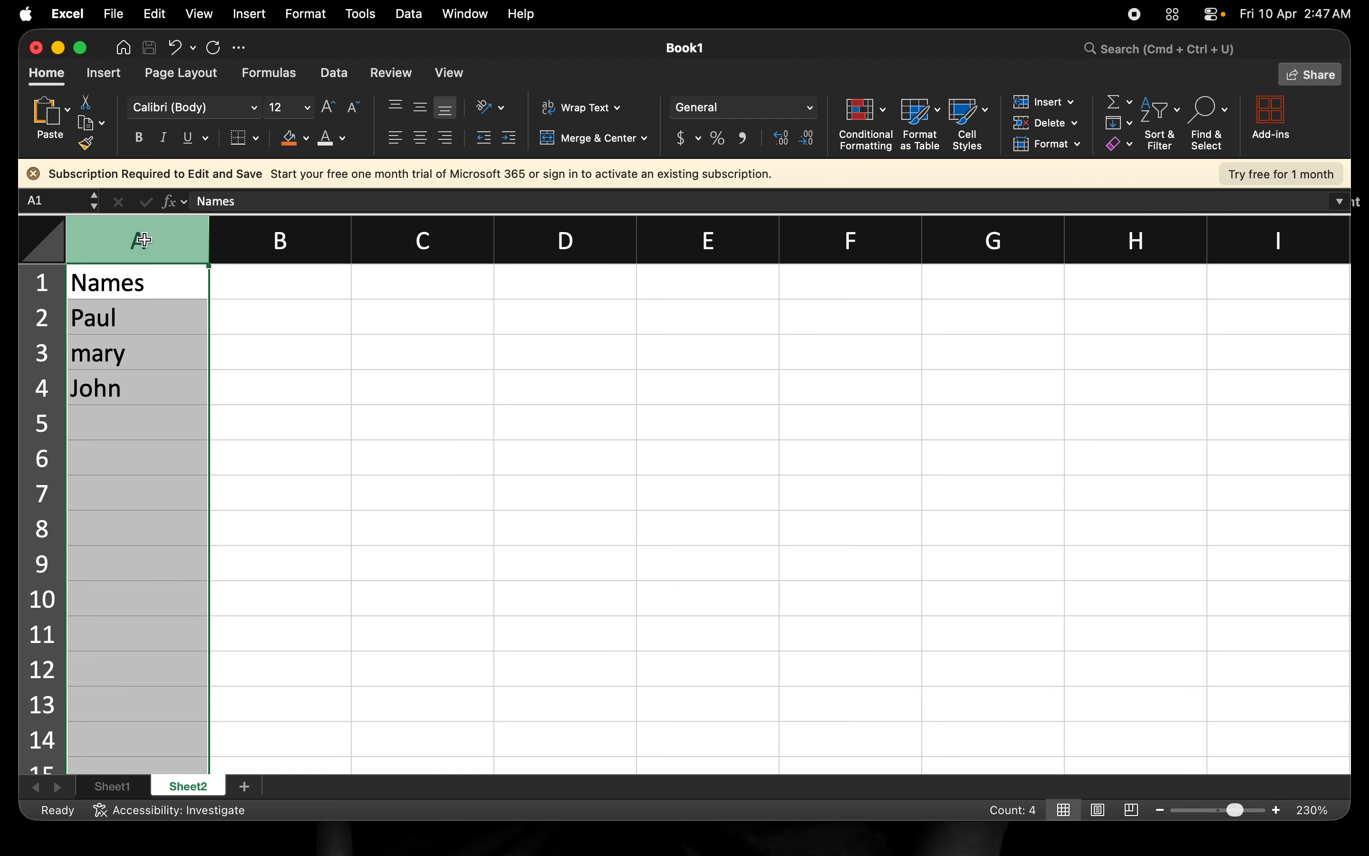
pyautogui.rightClick(143, 240)
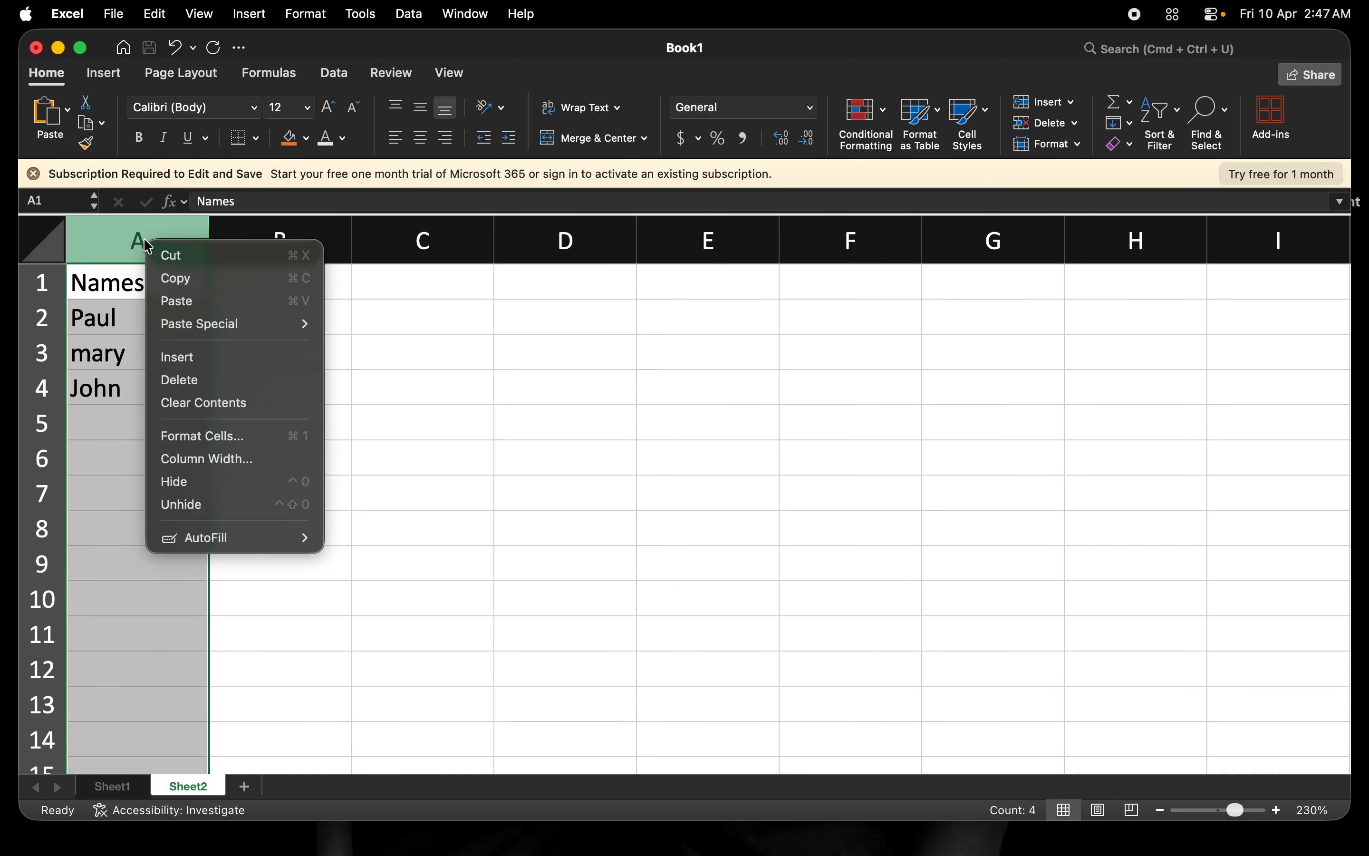
pyautogui.click(191, 368)
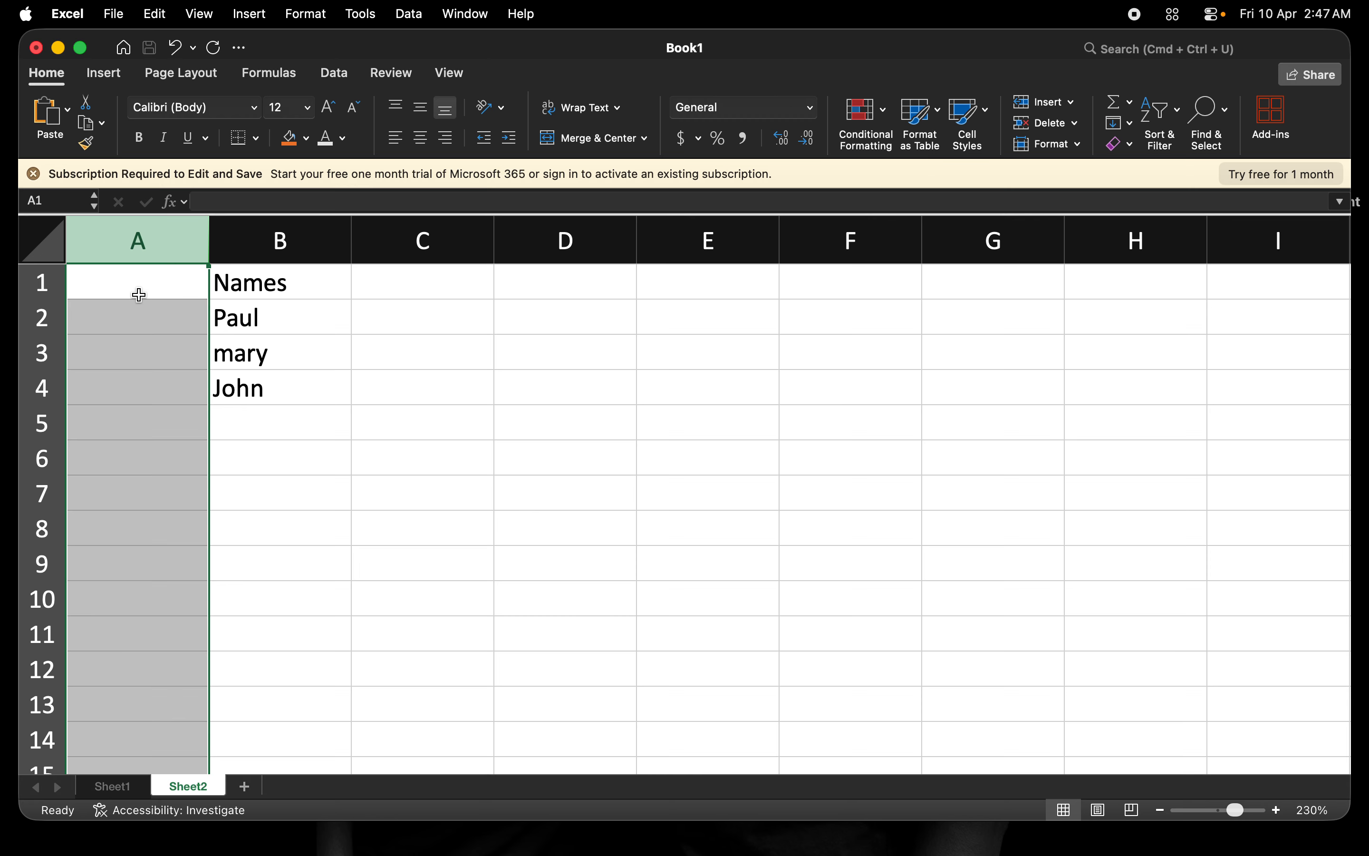
pyautogui.click(283, 281)
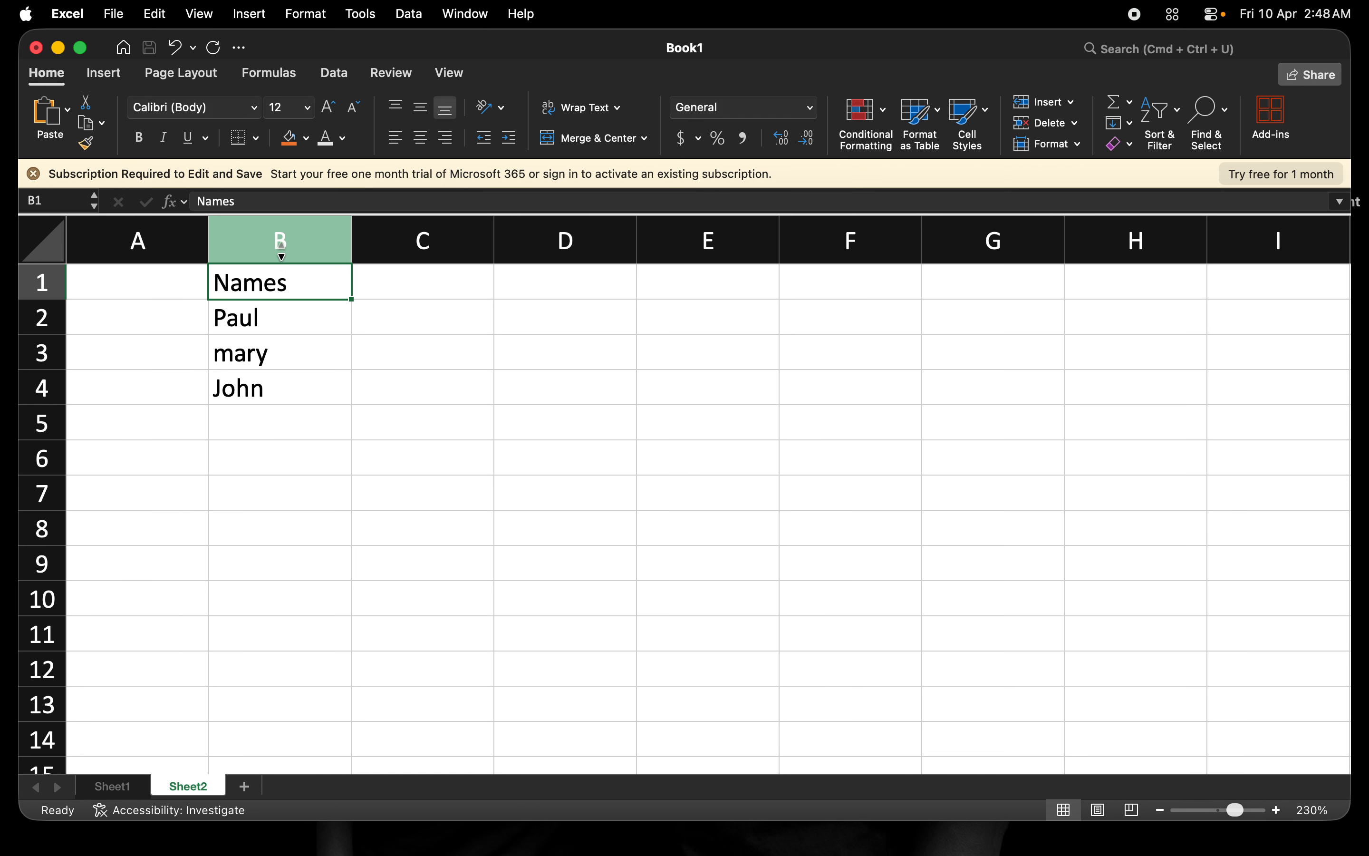
pyautogui.click(280, 249)
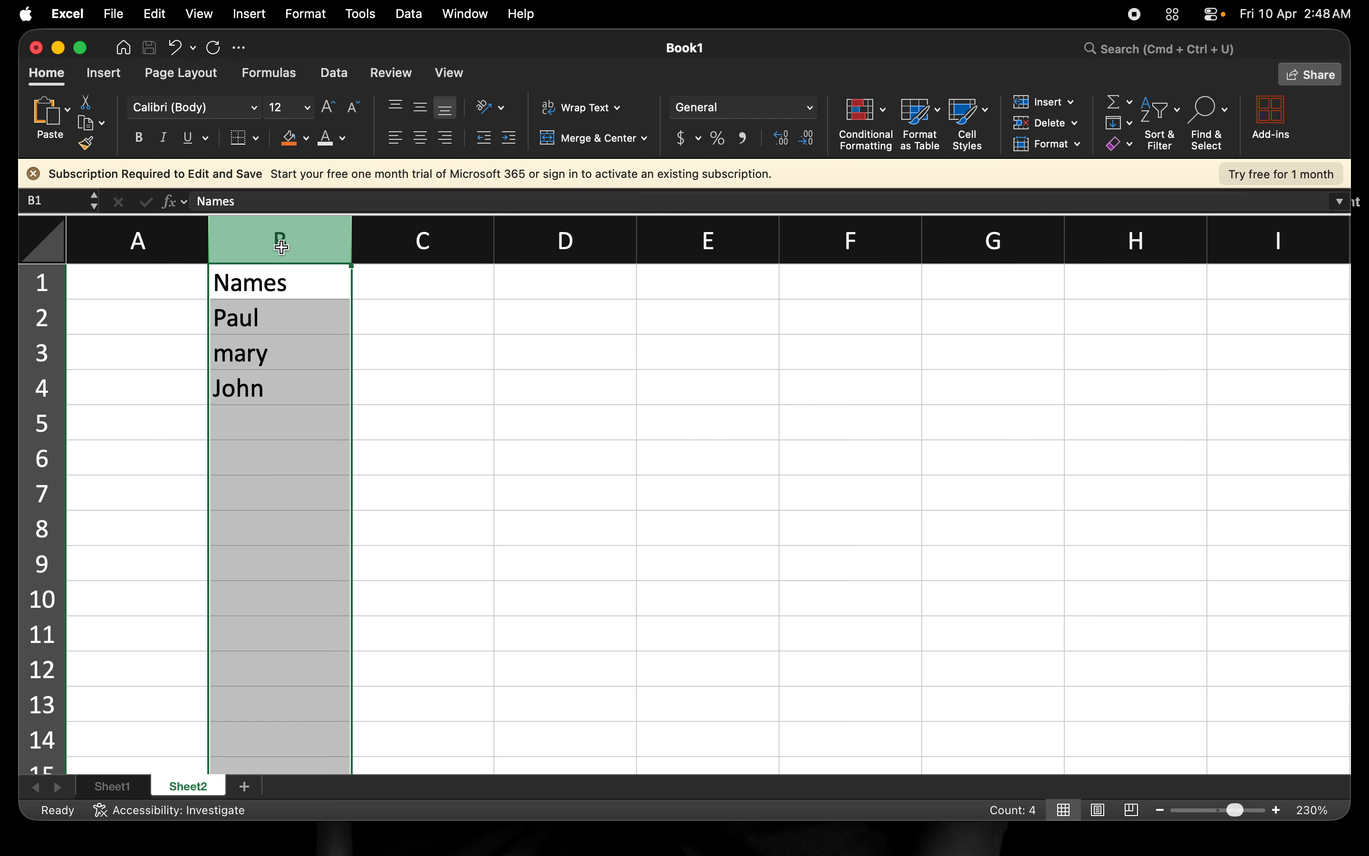
pyautogui.click(168, 281)
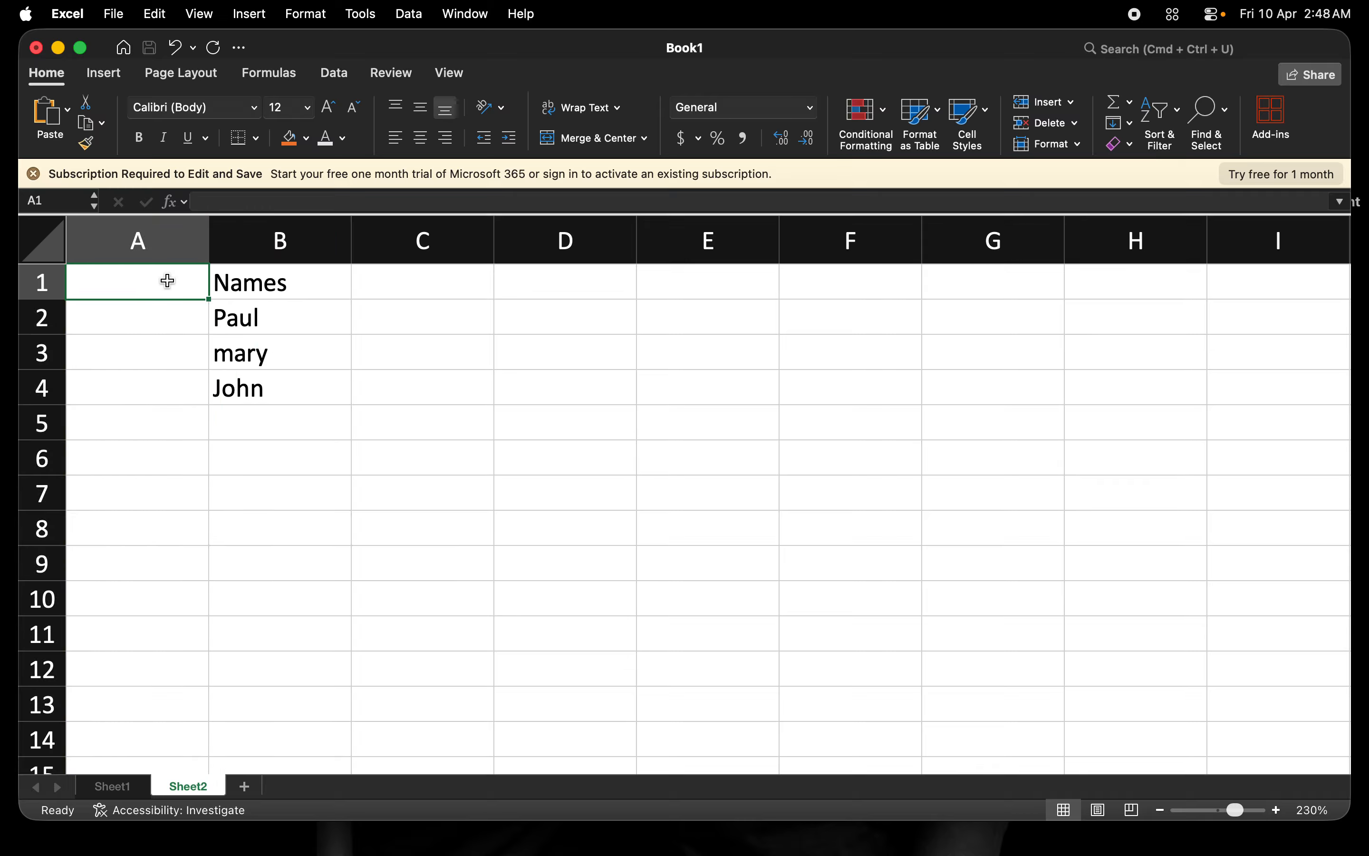
pyautogui.press('Down')
pyautogui.write('1')
pyautogui.press('Return')
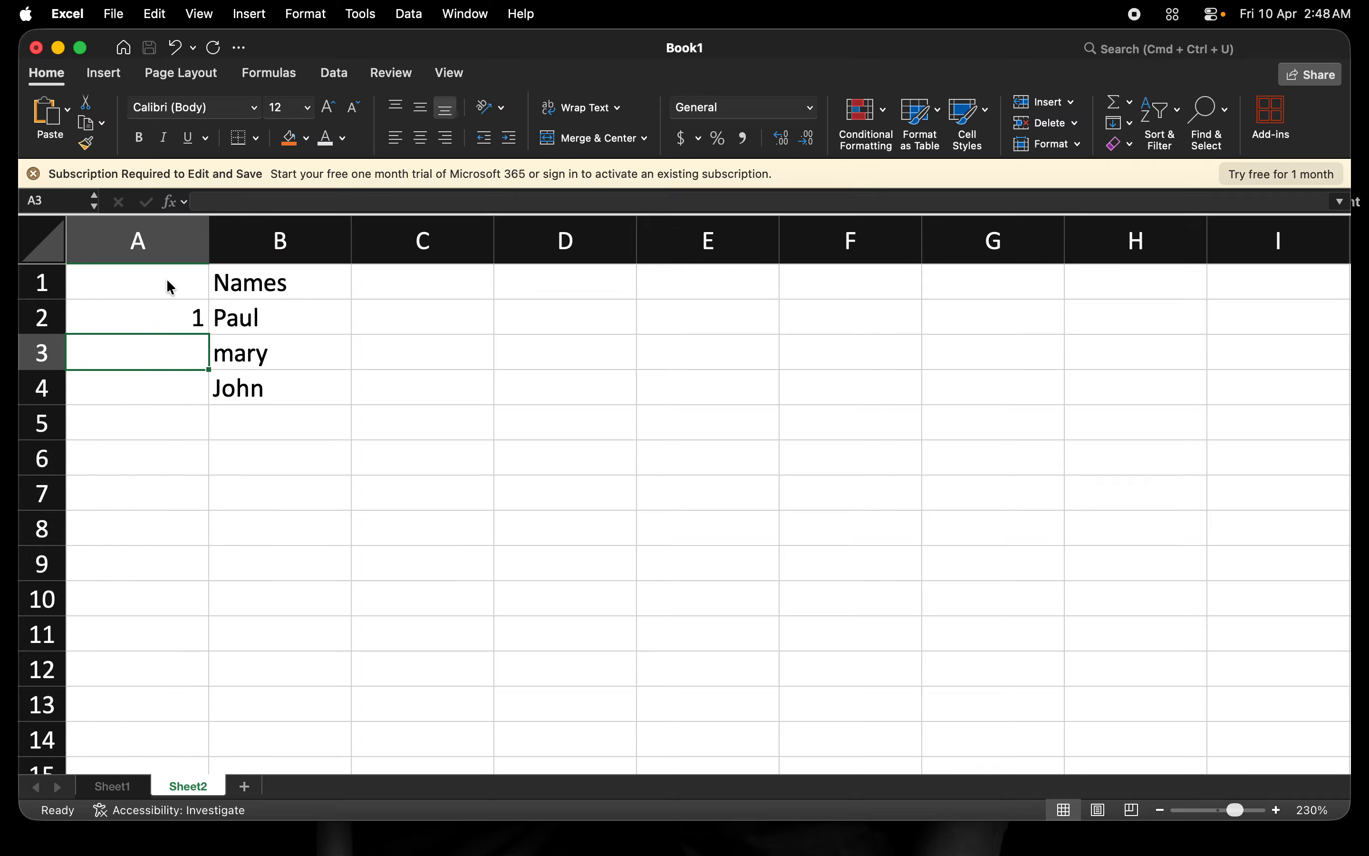
pyautogui.write('2')
pyautogui.press('Return')
pyautogui.write('3')
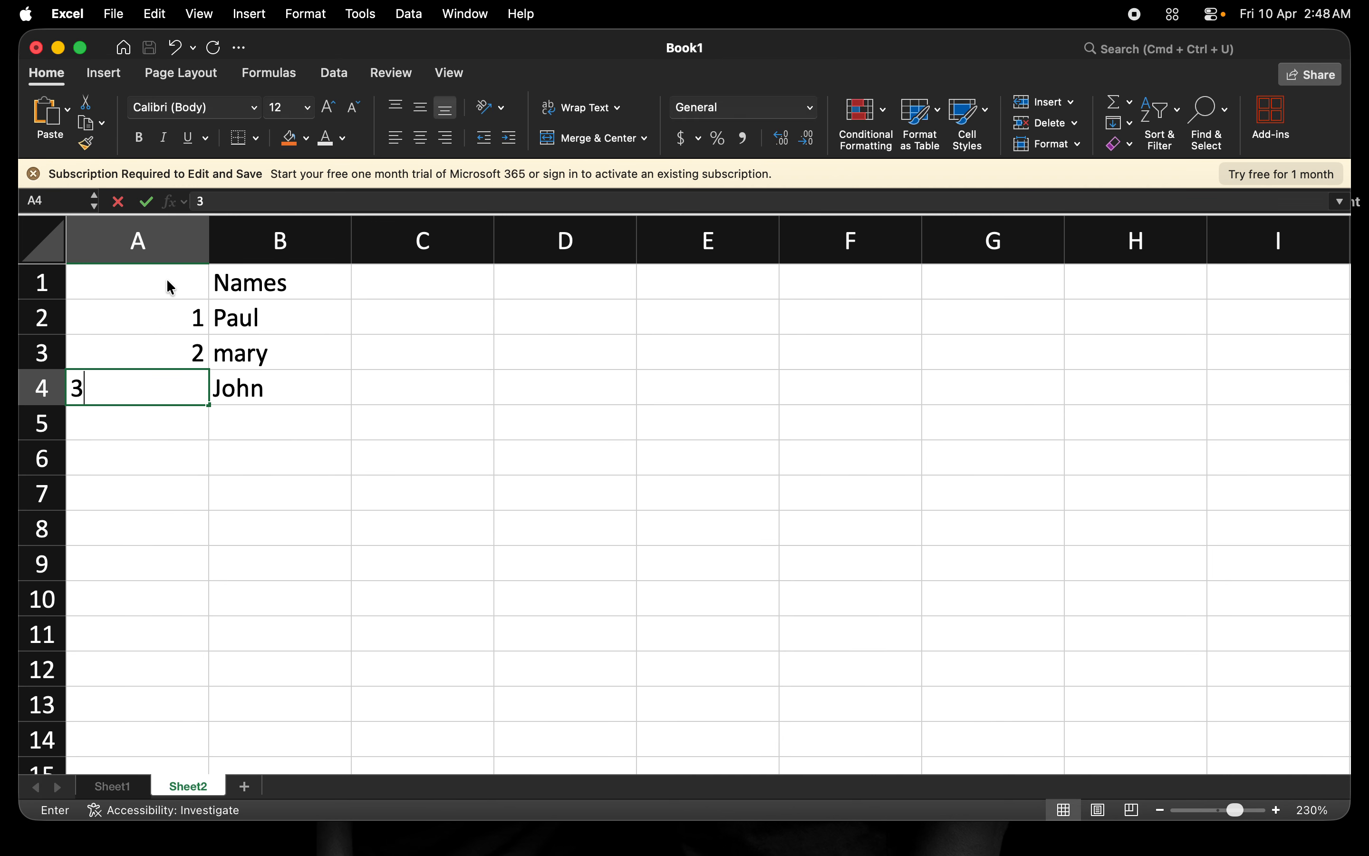
pyautogui.press('Return')
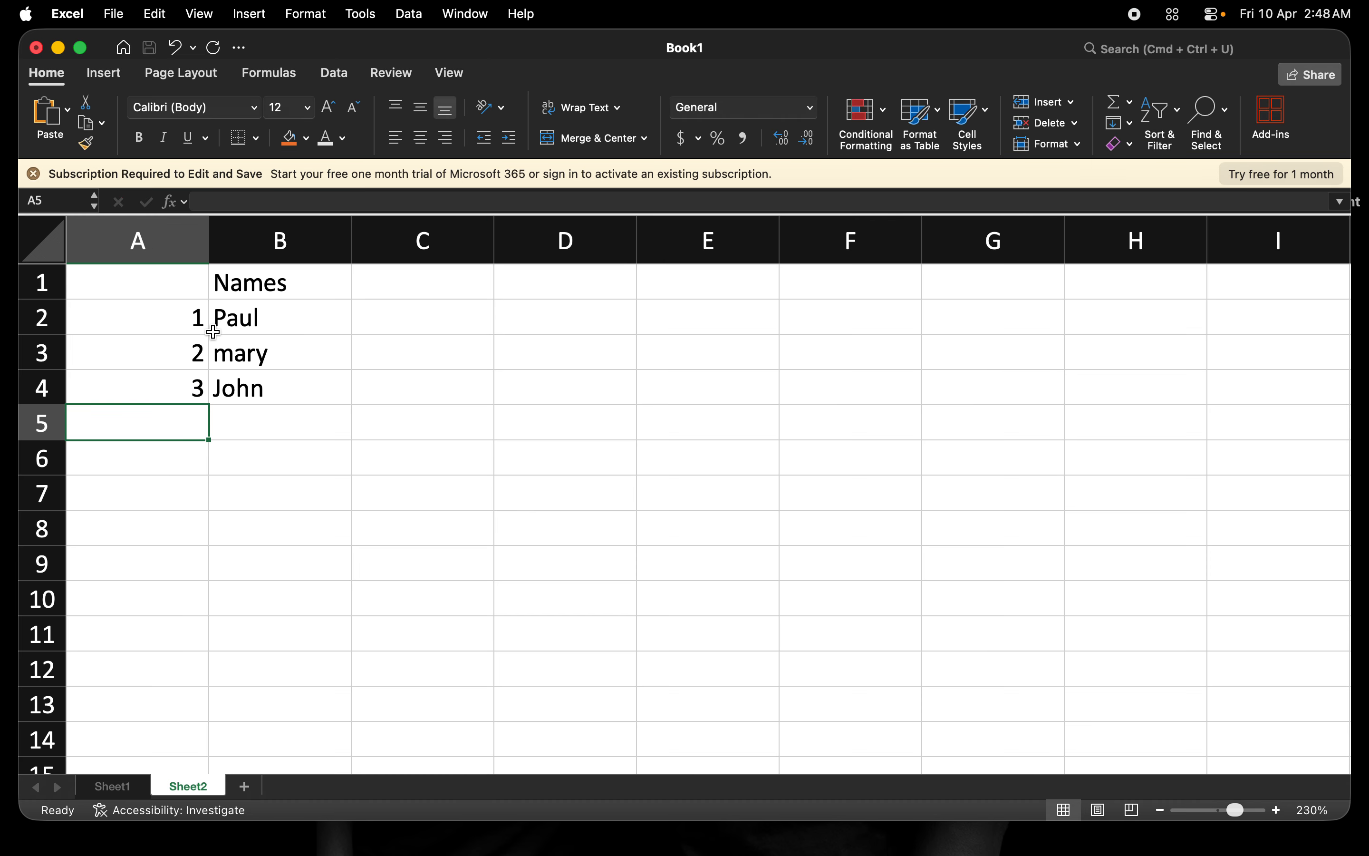
pyautogui.click(291, 313)
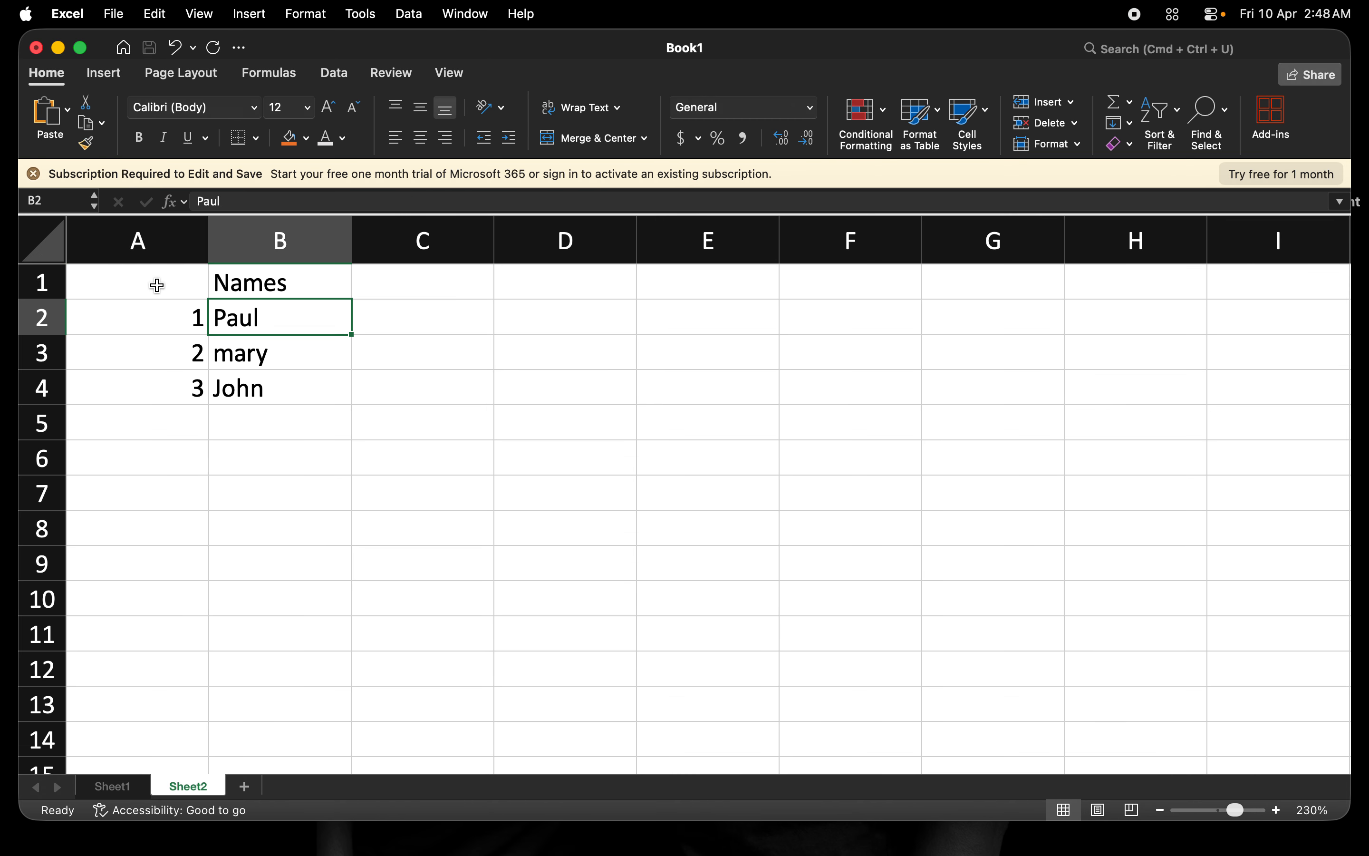
# Type '#' in A1, then edit it to '#s'.
pyautogui.click(157, 285)
pyautogui.write('#')
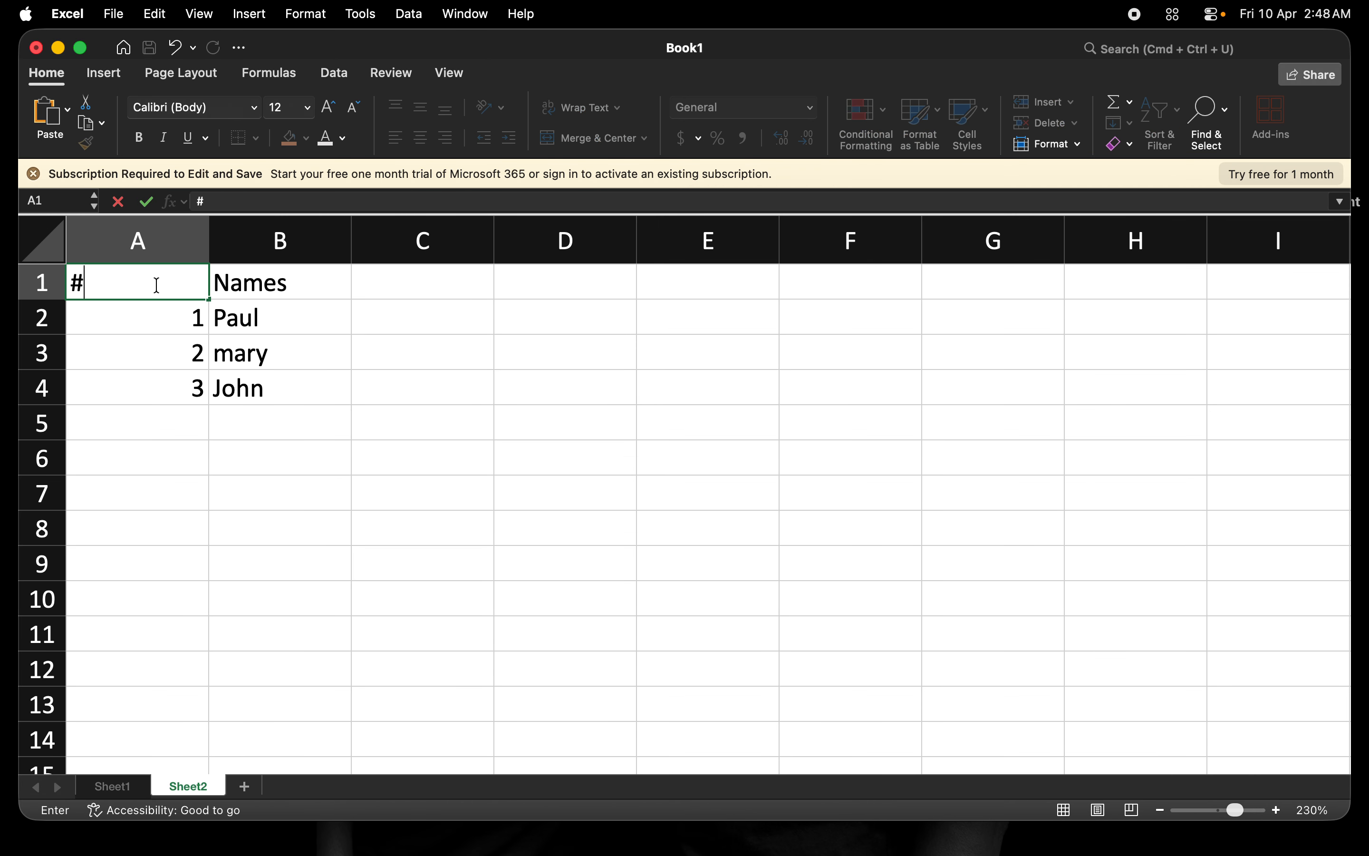
pyautogui.press('Tab')
pyautogui.click(150, 285)
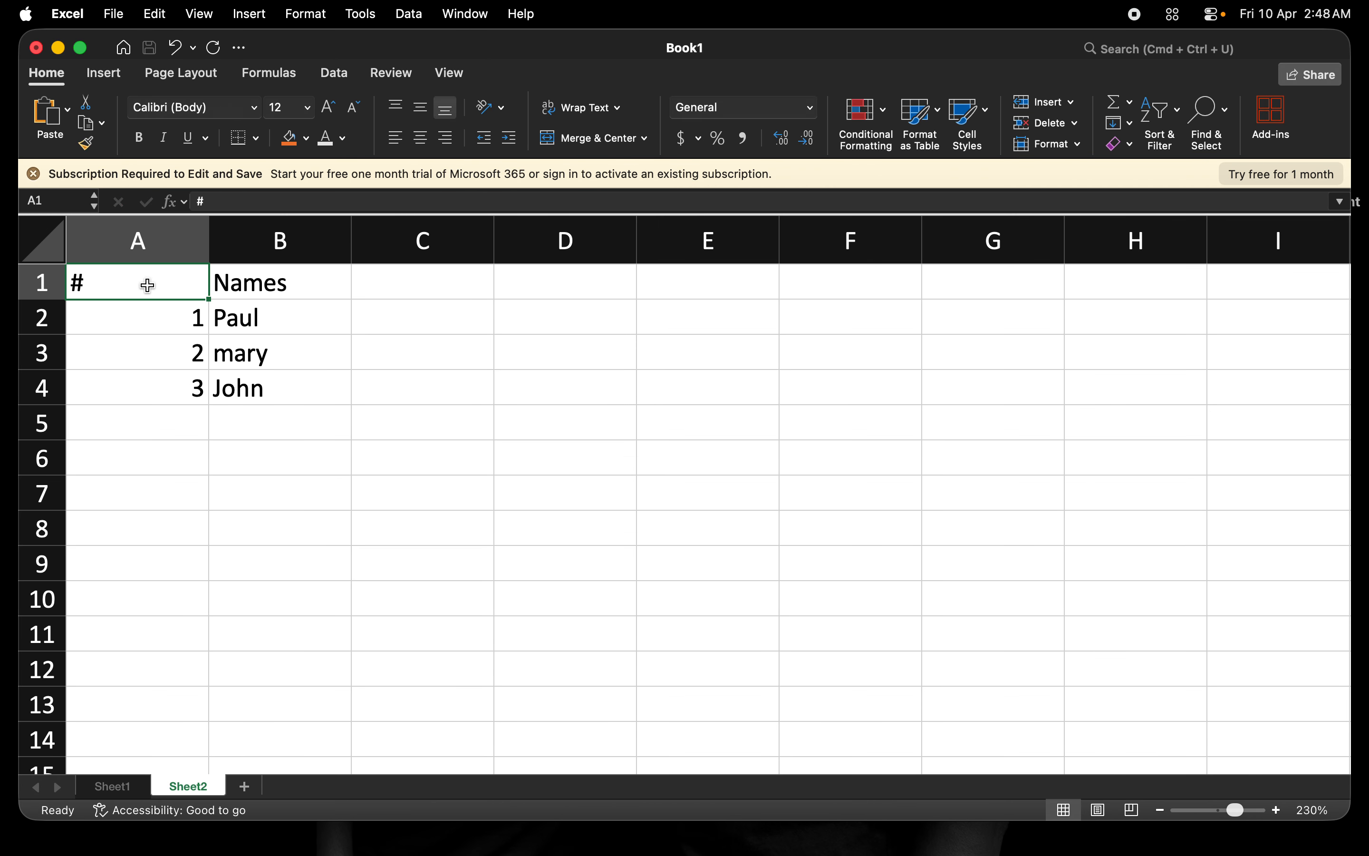
pyautogui.doubleClick(148, 285)
pyautogui.write('s')
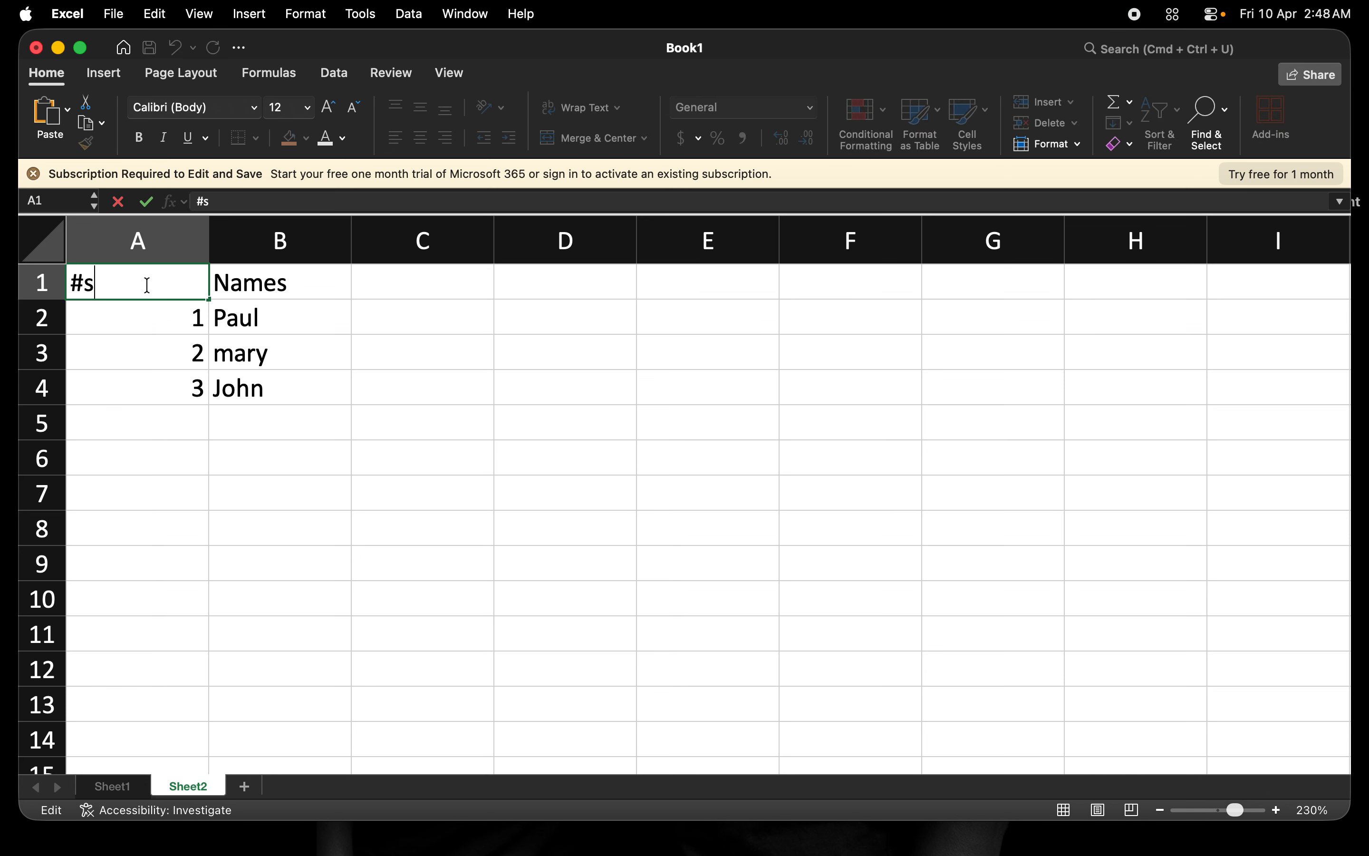
pyautogui.press('Tab')
# Clear A1 and enter the header 'Numbers' instead.
pyautogui.click(118, 290)
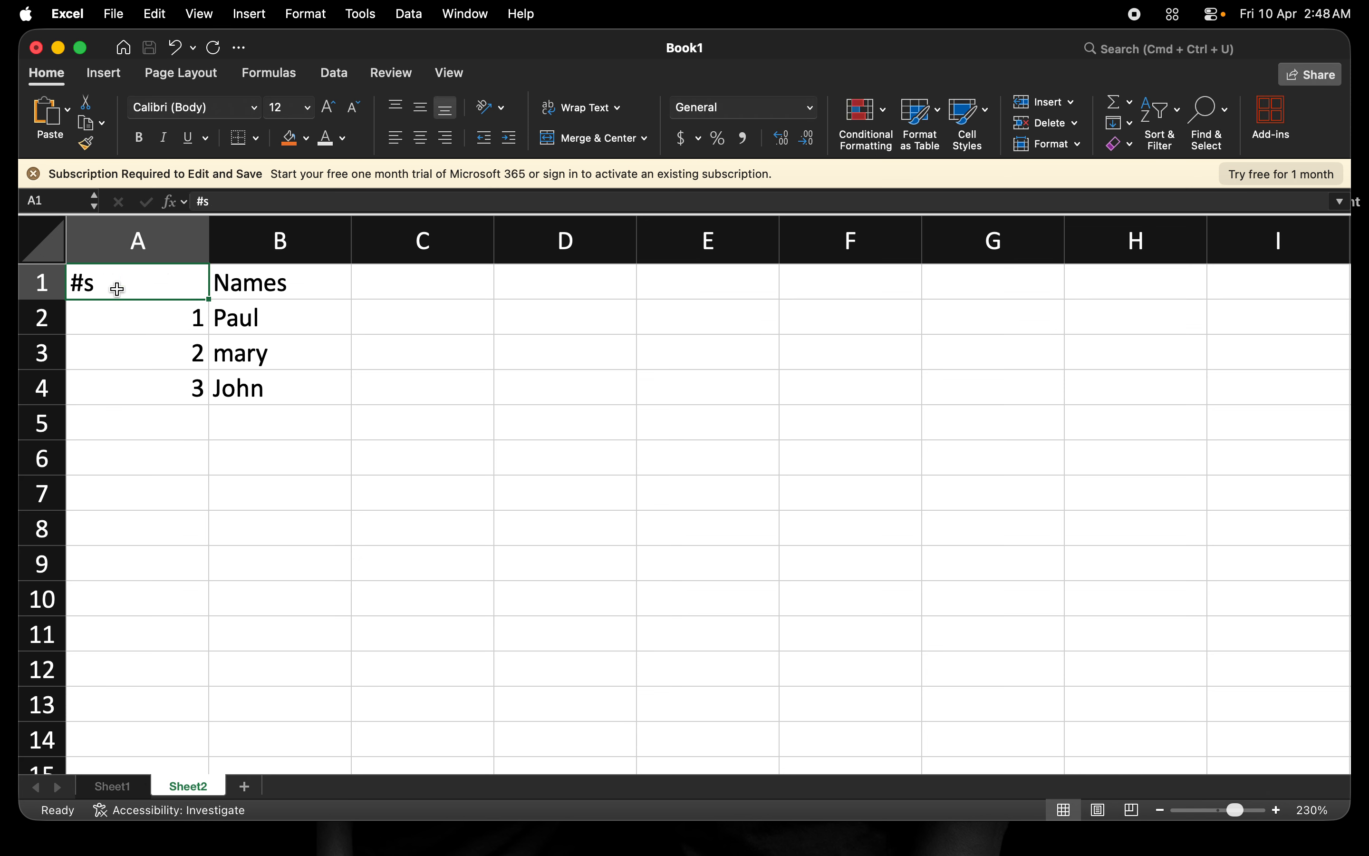
pyautogui.press('Delete')
pyautogui.write('Numbers')
pyautogui.press('Tab')
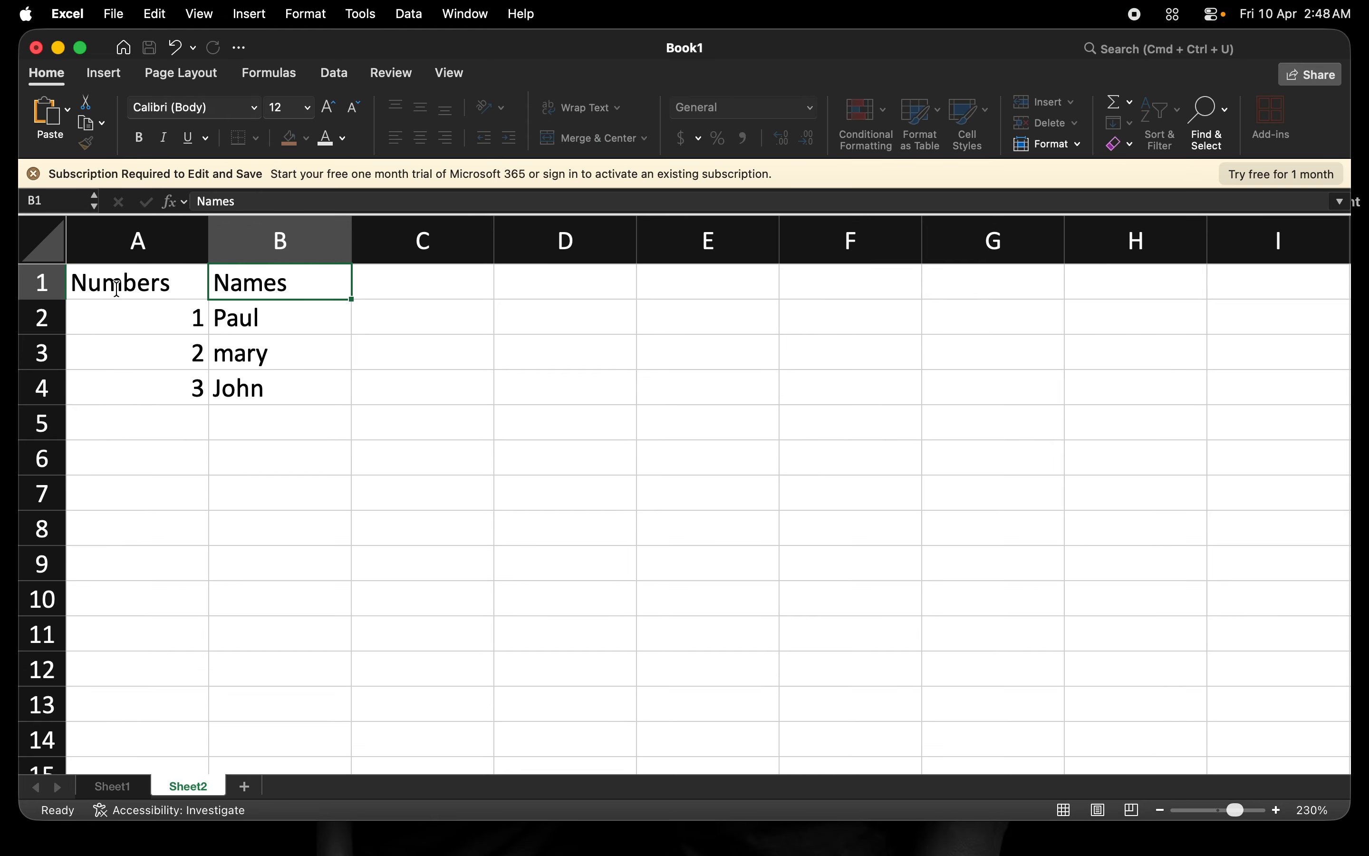
pyautogui.click(136, 286)
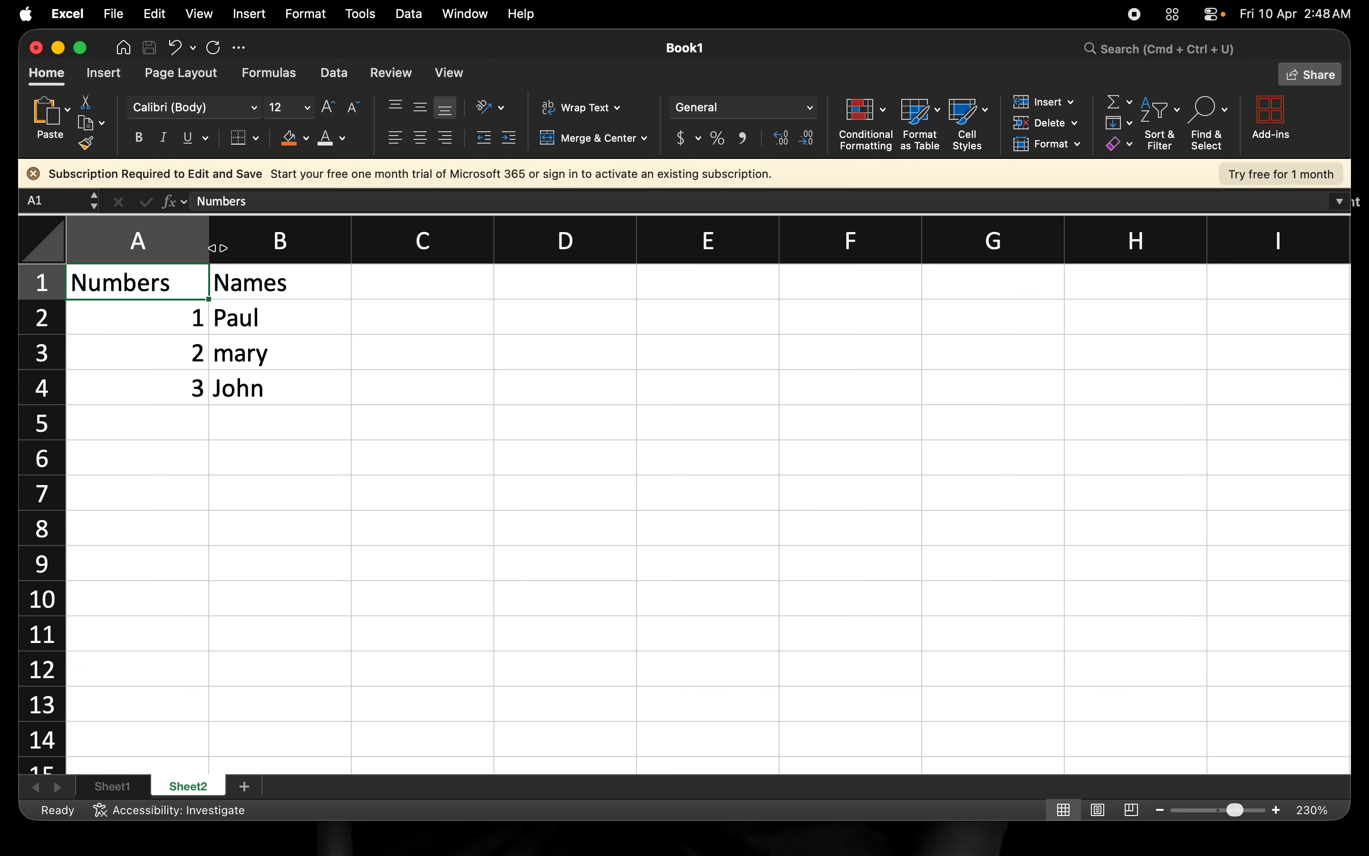
pyautogui.click(300, 284)
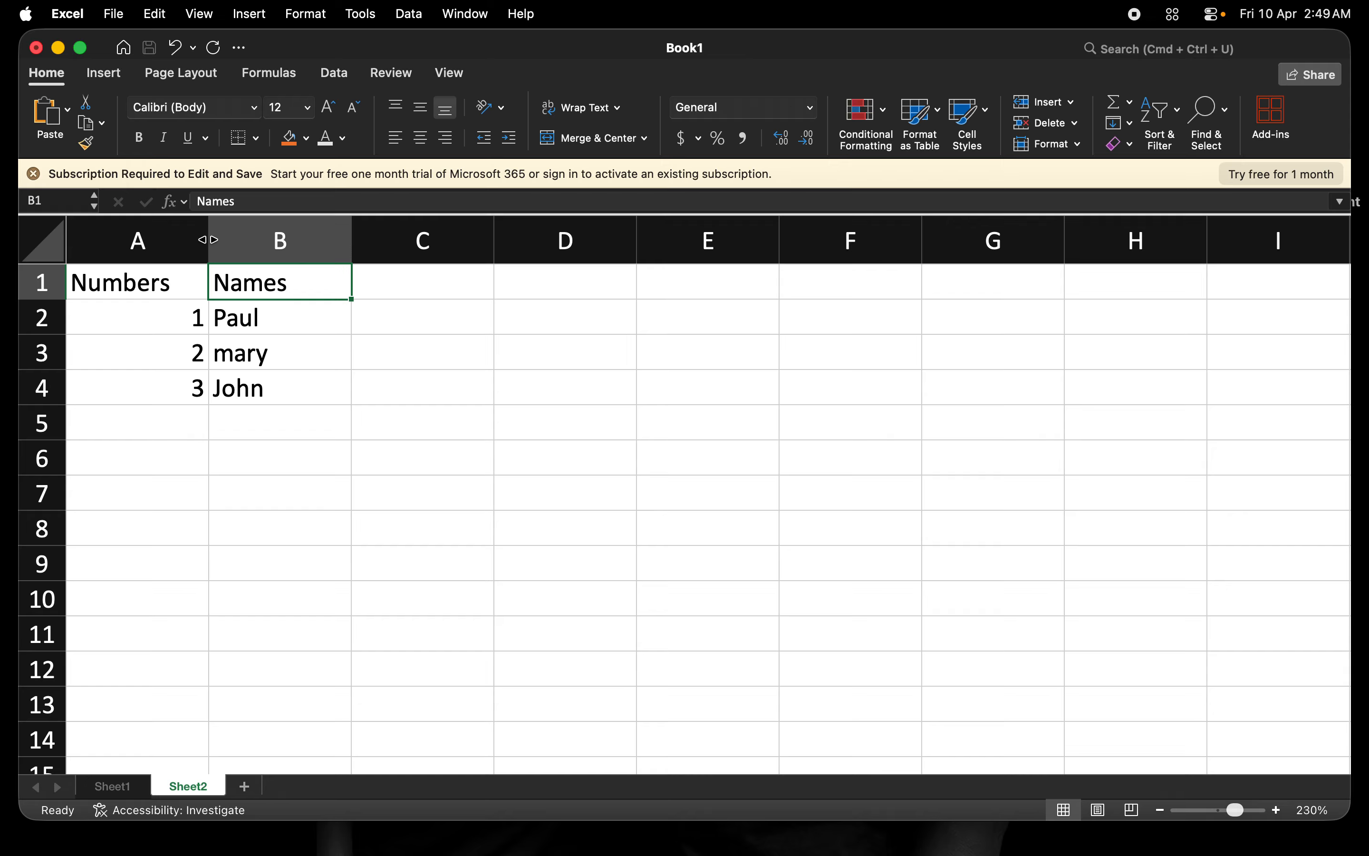
# Drag column A's border left to width 7.33, cutting off the 'Numbers' header.
pyautogui.moveTo(208, 240); pyautogui.dragTo(208, 240)
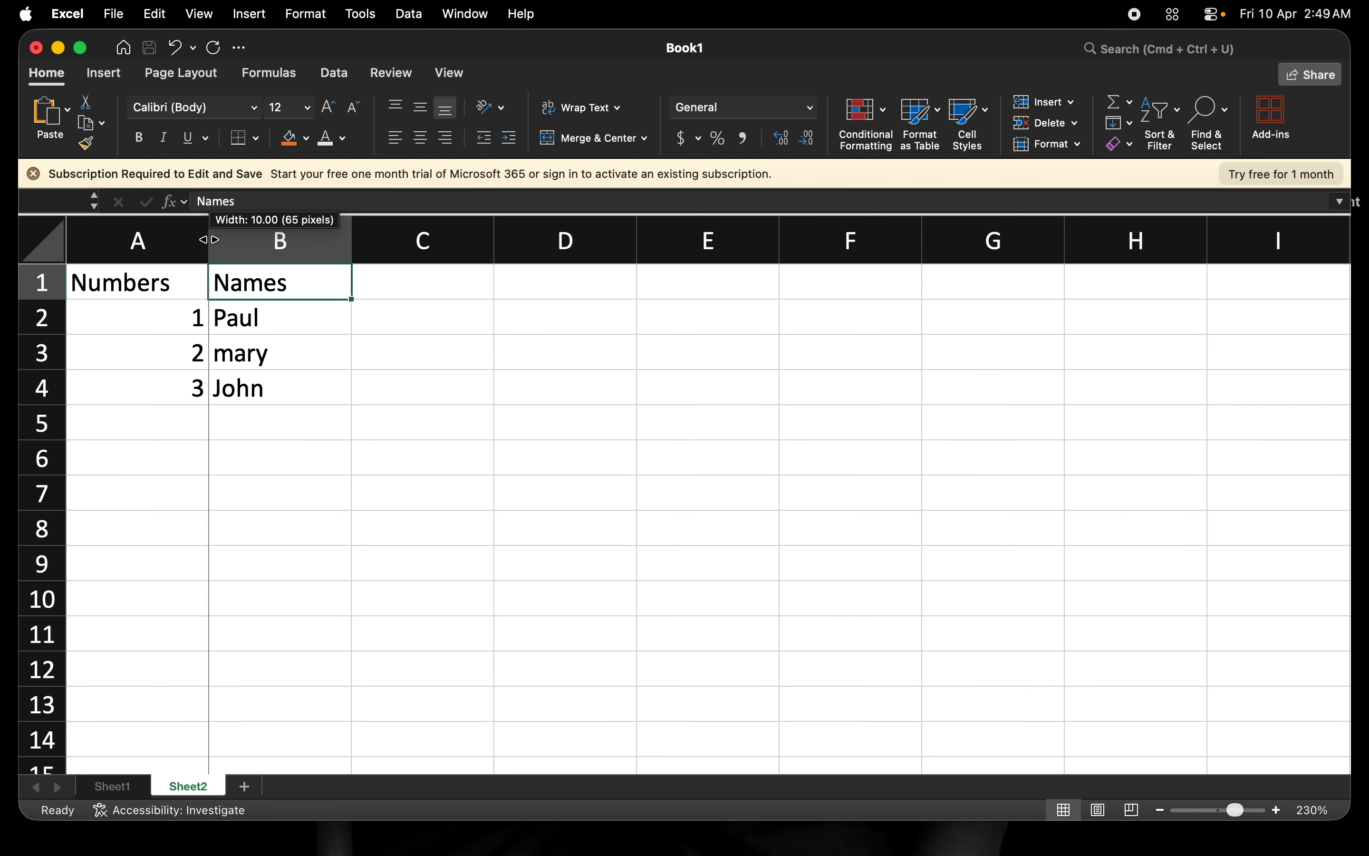
pyautogui.moveTo(208, 240); pyautogui.dragTo(105, 233)
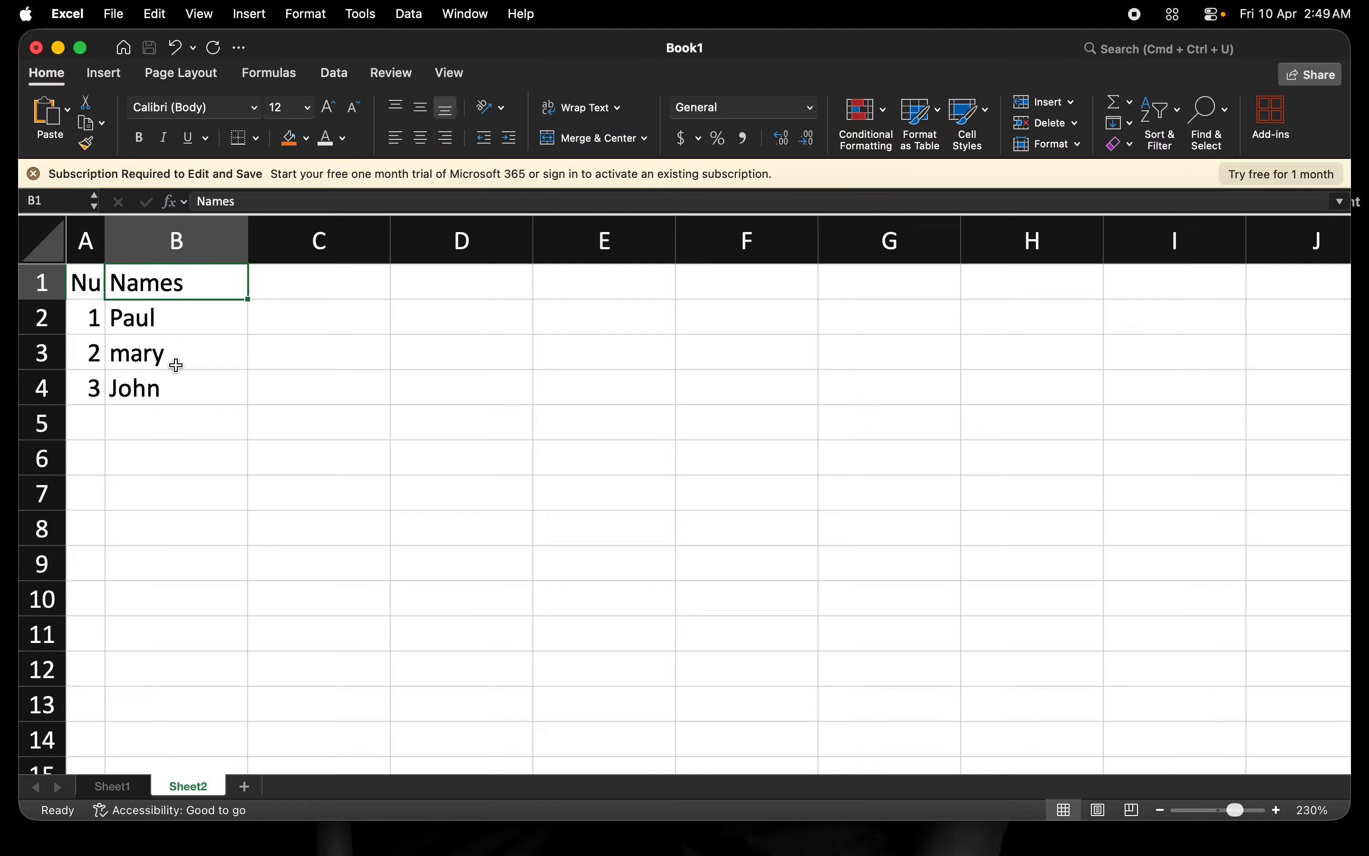
pyautogui.click(217, 330)
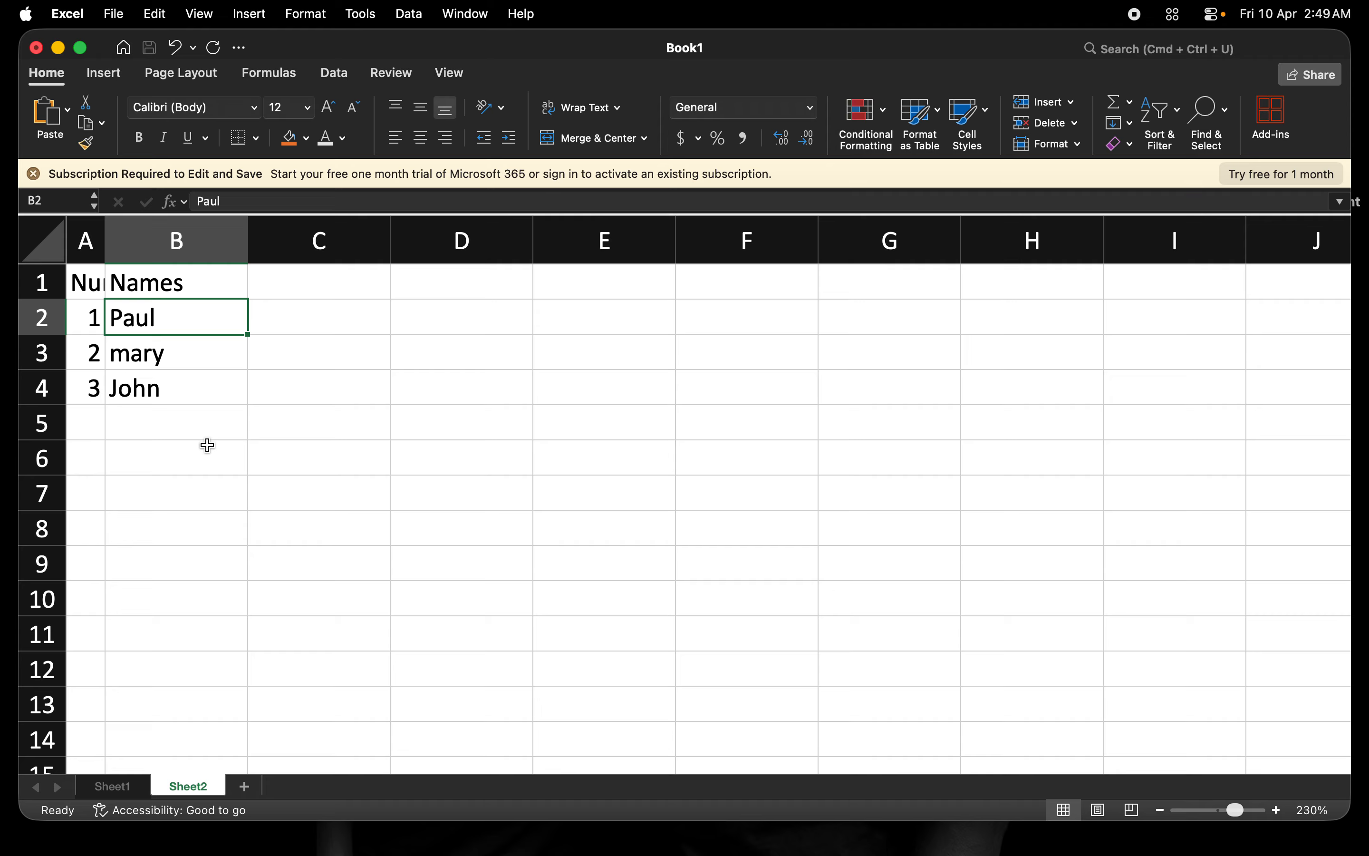
# Drag column A's right border wider until 'Numbers' shows in full.
pyautogui.click(88, 283)
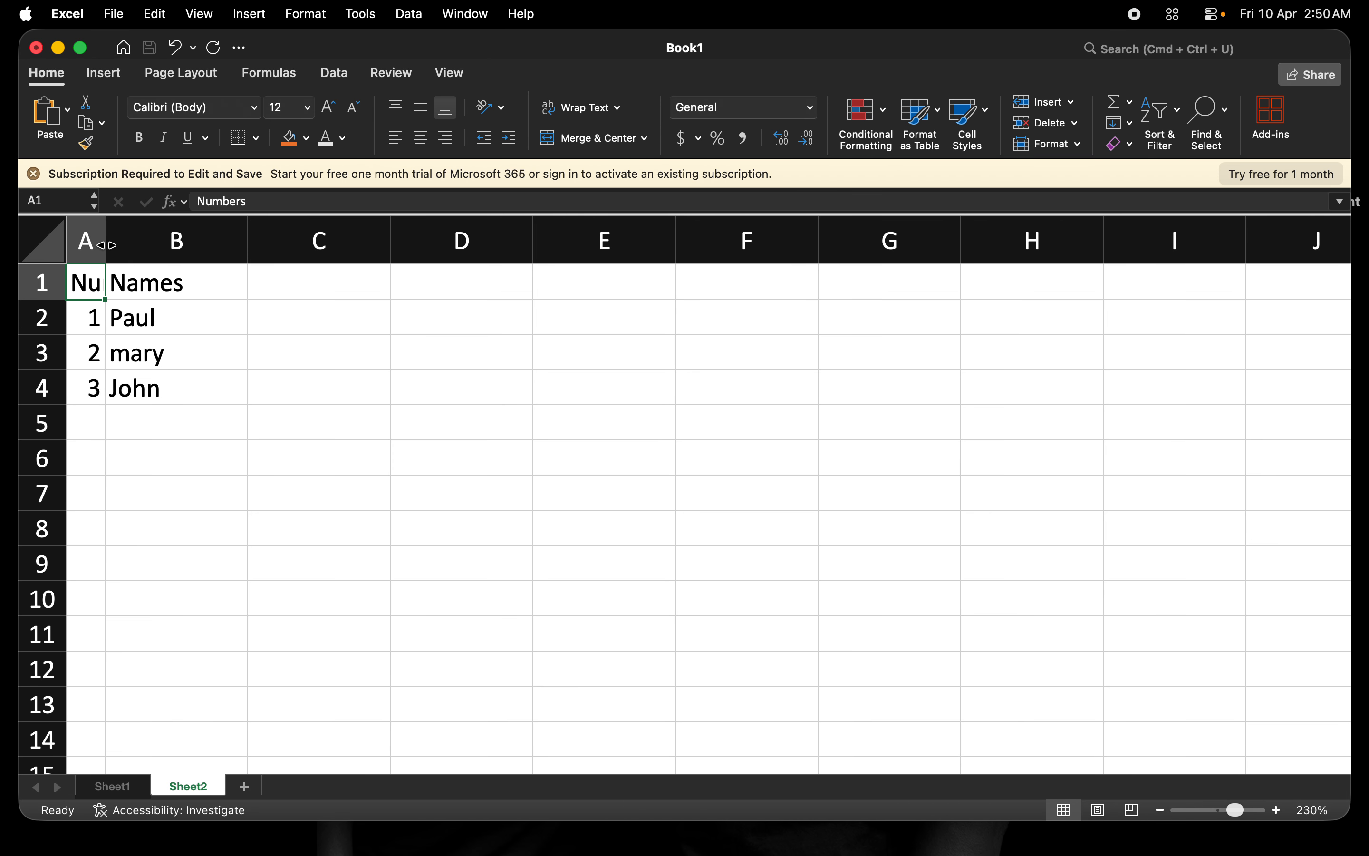
pyautogui.moveTo(105, 244); pyautogui.dragTo(180, 244)
pyautogui.click(119, 238)
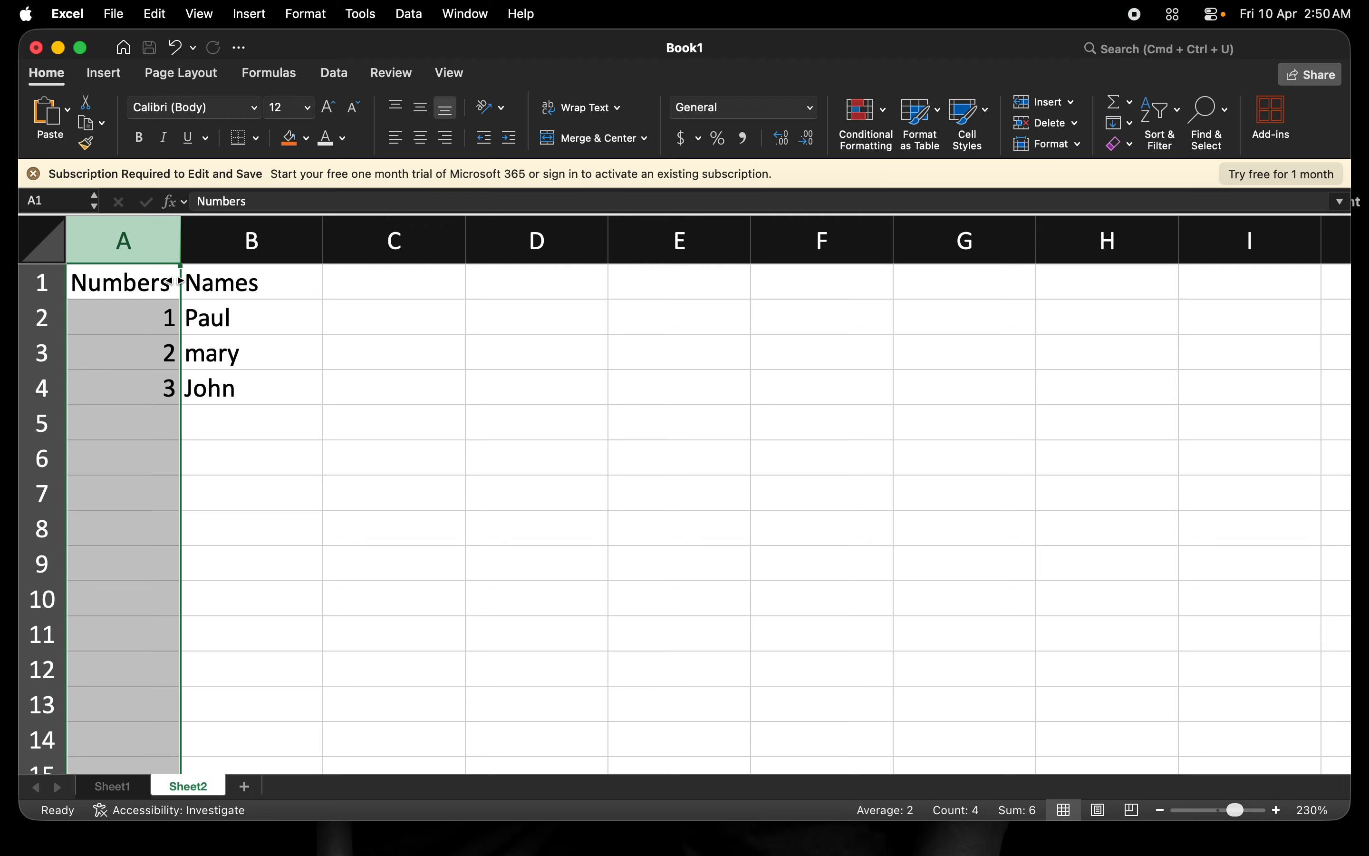
# Edit A1 in the formula bar, changing 'Numbers' to 'Num.'.
pyautogui.click(151, 282)
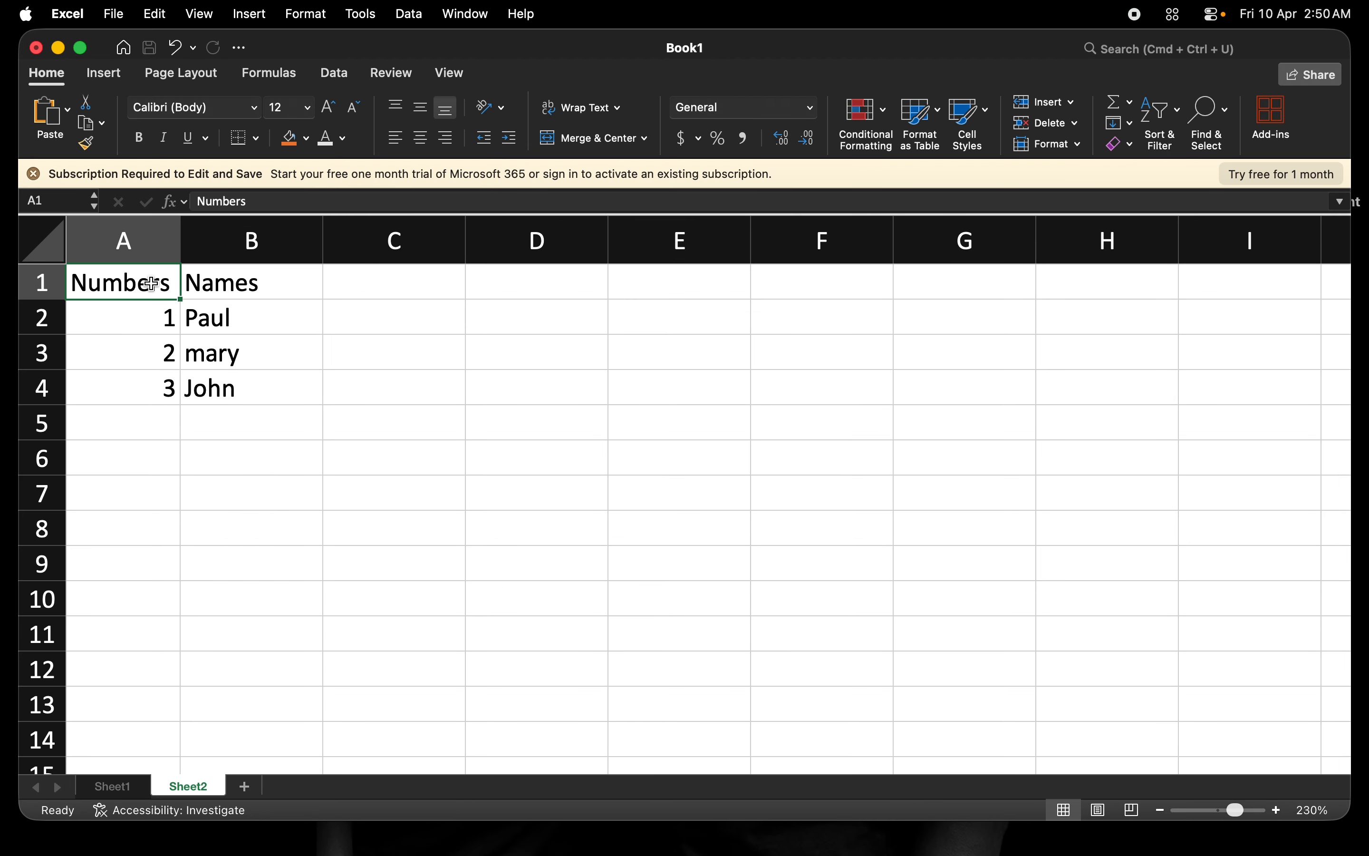
pyautogui.click(256, 201)
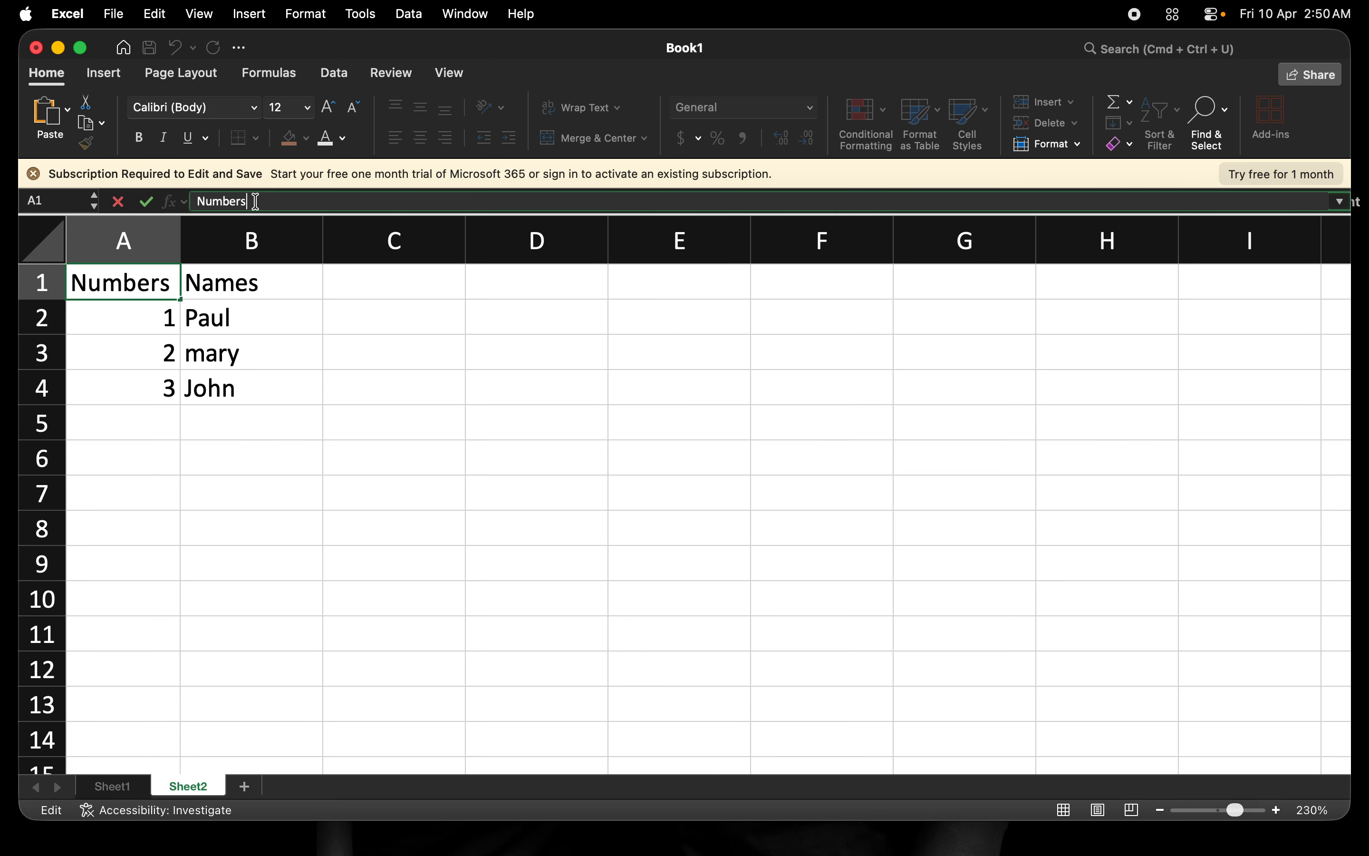
pyautogui.press('BackSpace')
pyautogui.press('BackSpace')
pyautogui.press('BackSpace')
pyautogui.press('BackSpace')
pyautogui.press('BackSpace')
pyautogui.write('m.')
pyautogui.click(150, 317)
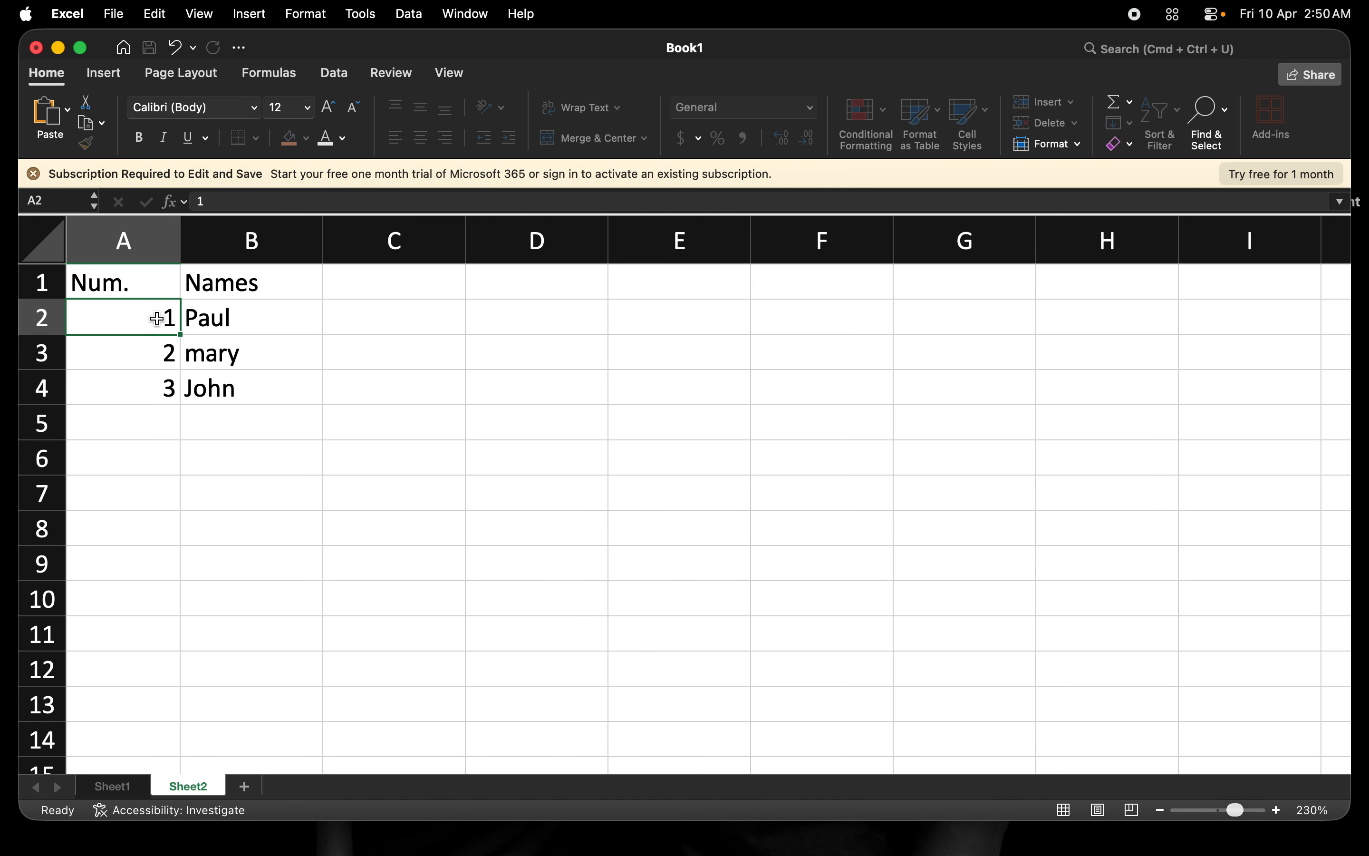
# Narrow column A, then AutoFit it to the width of the 'Num.' header.
pyautogui.moveTo(182, 253); pyautogui.dragTo(99, 227)
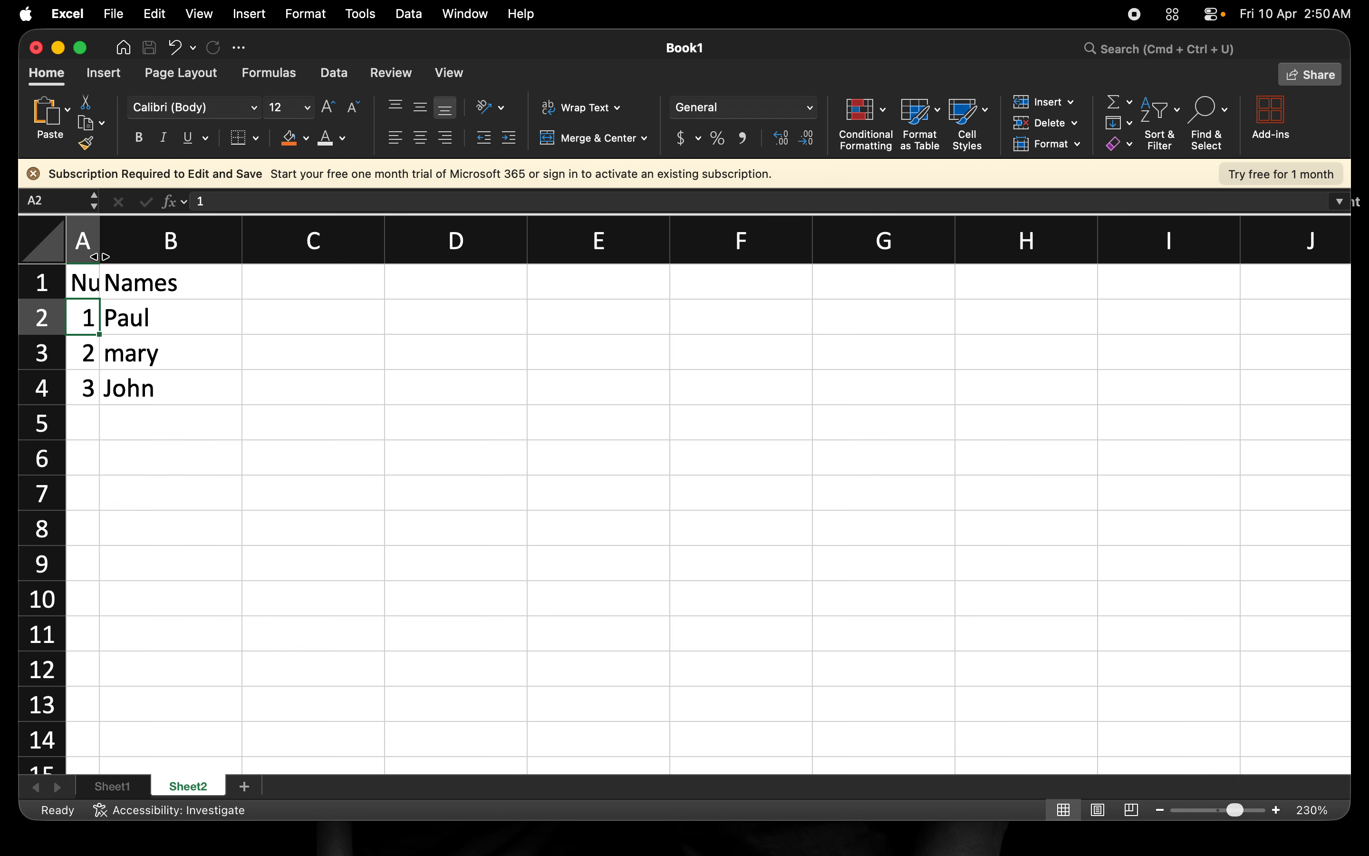
pyautogui.doubleClick(99, 256)
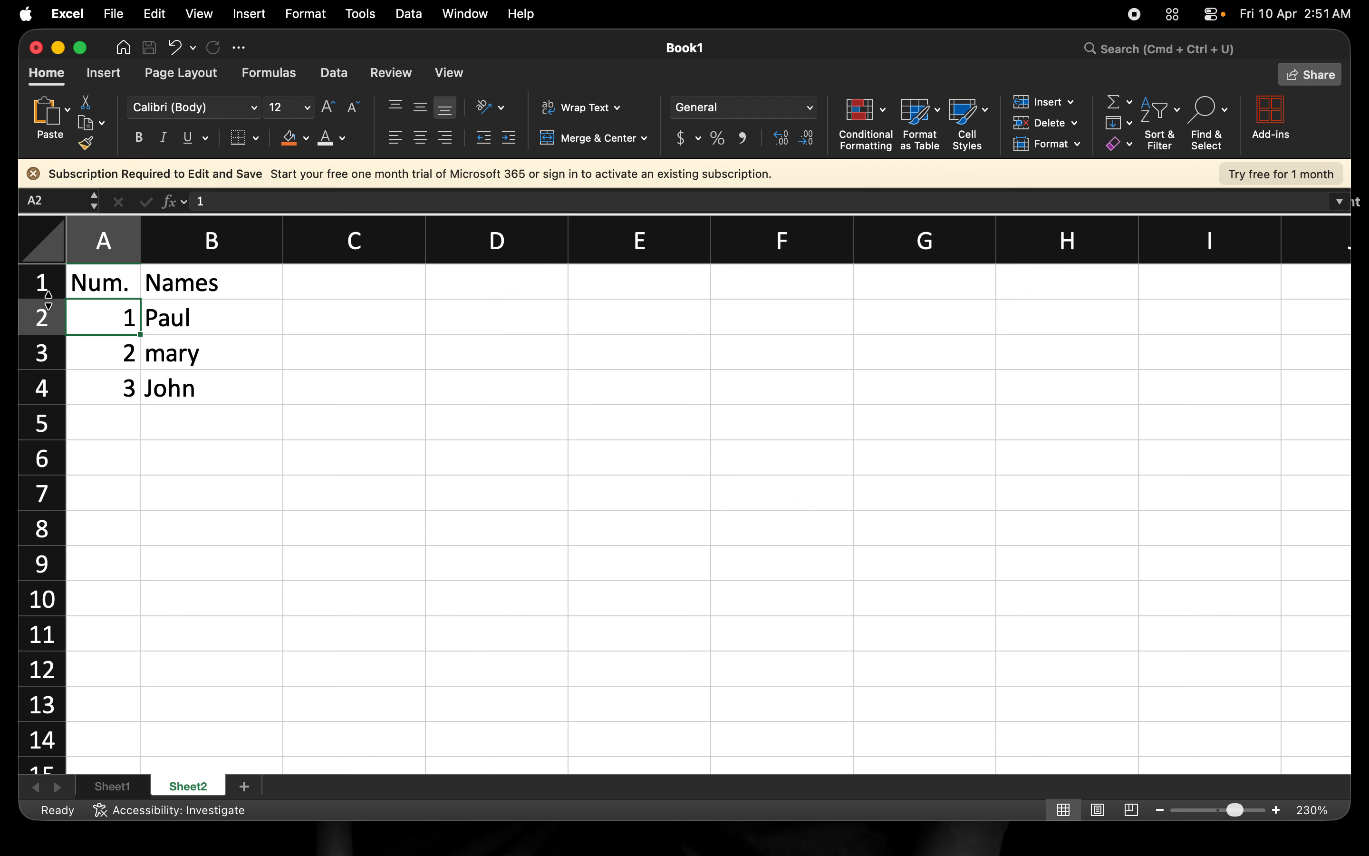
pyautogui.moveTo(40, 295); pyautogui.dragTo(41, 353)
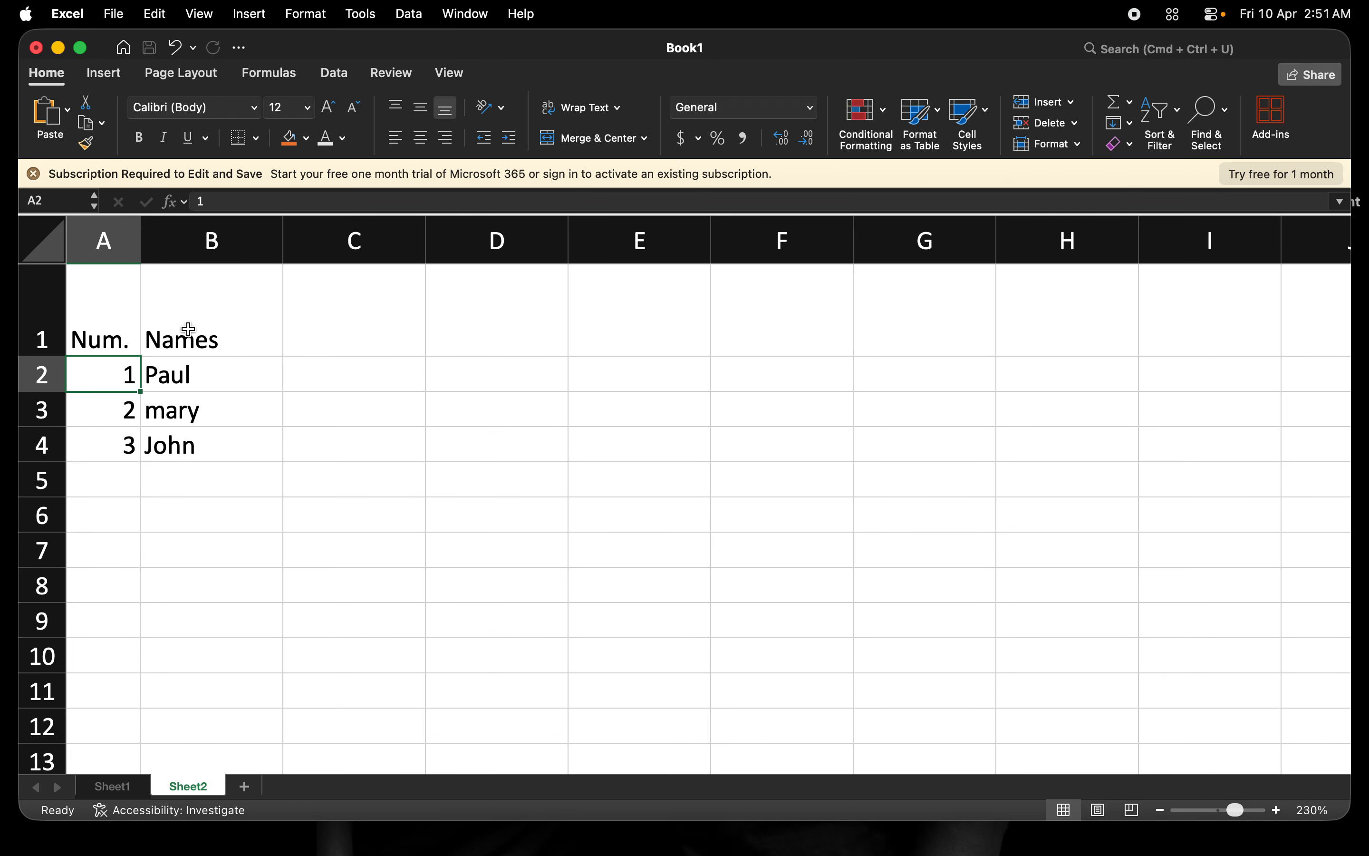
pyautogui.doubleClick(50, 357)
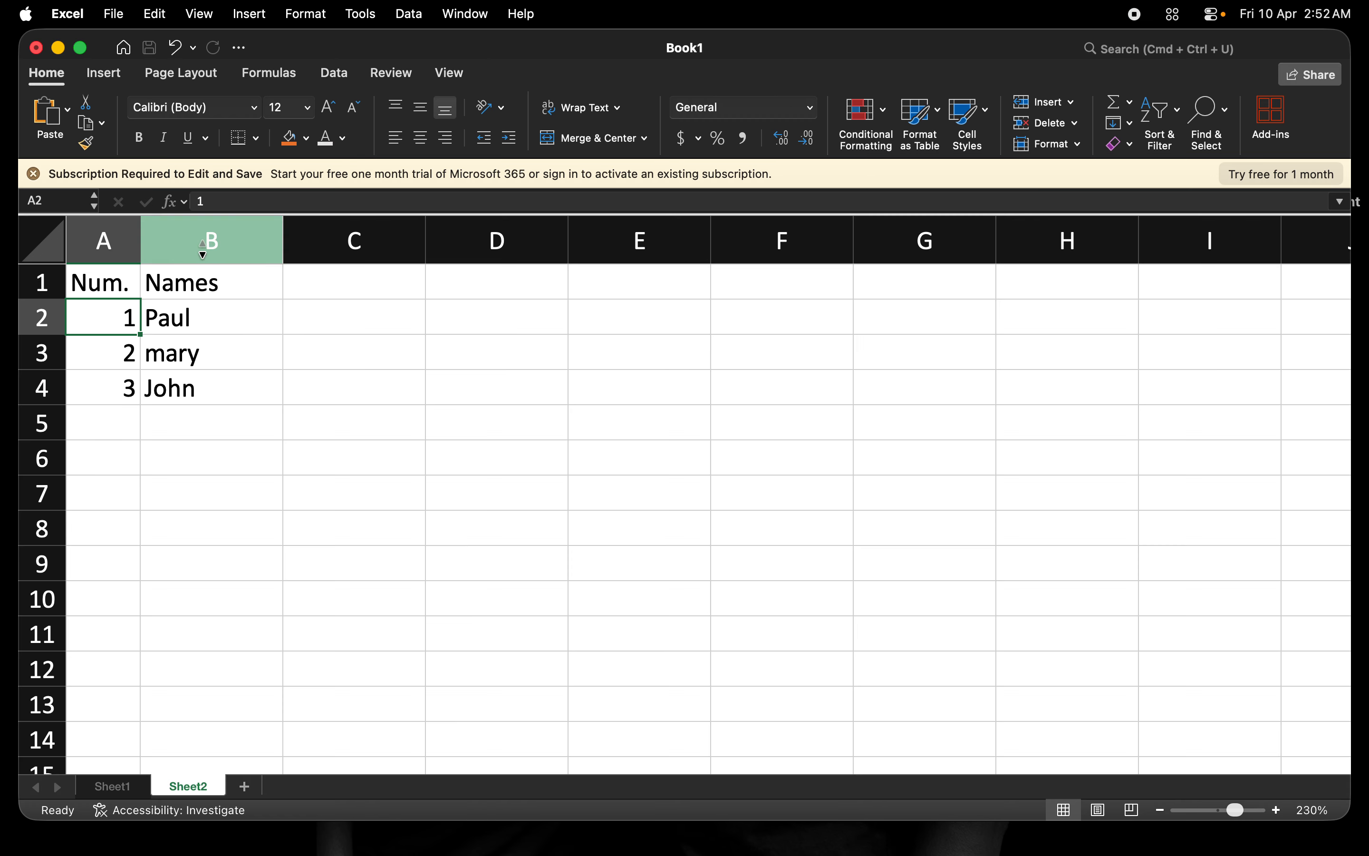
pyautogui.click(113, 243)
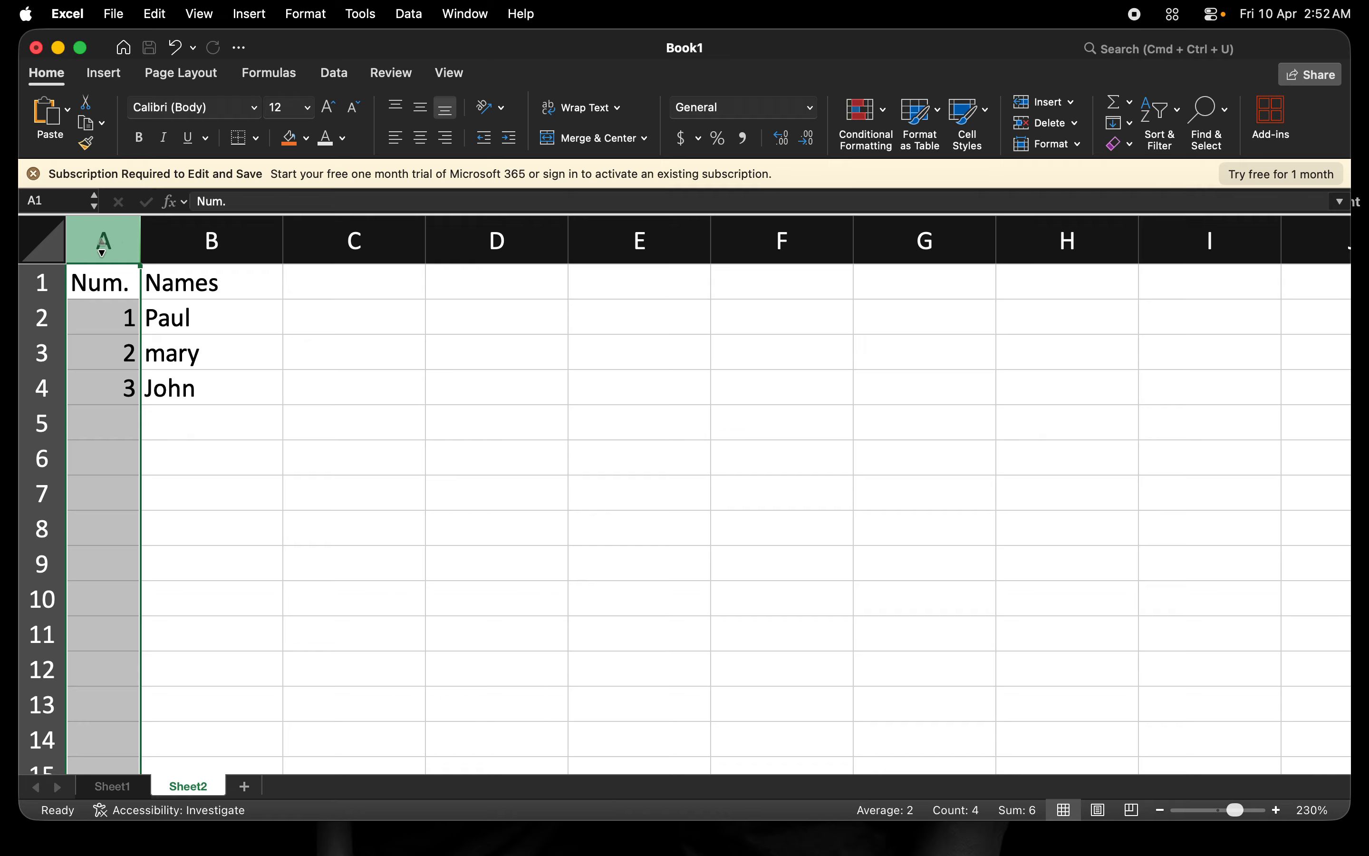
# Delete the Num. column so Names, Paul, mary and John shift into A1–A4.
pyautogui.rightClick(102, 248)
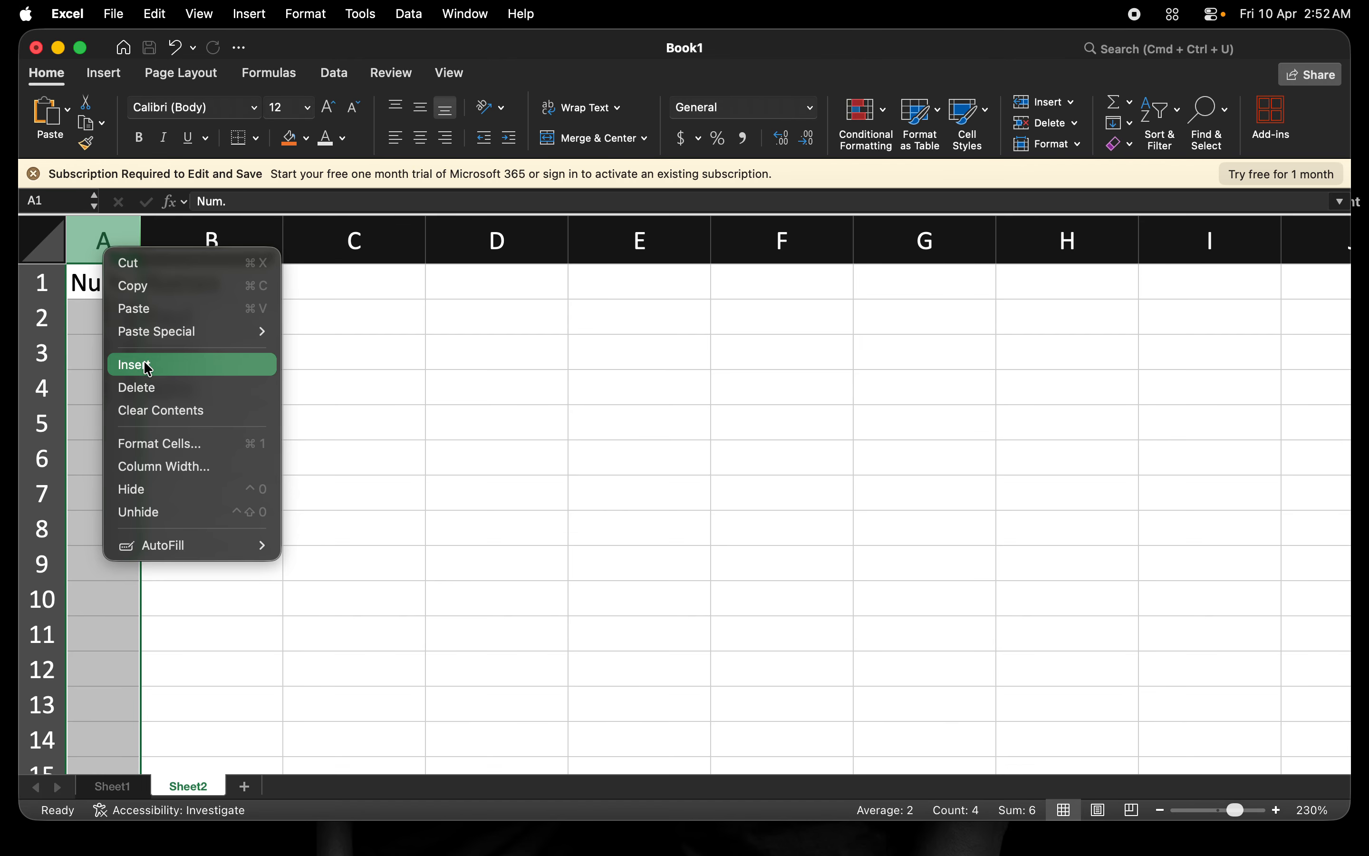
pyautogui.click(146, 390)
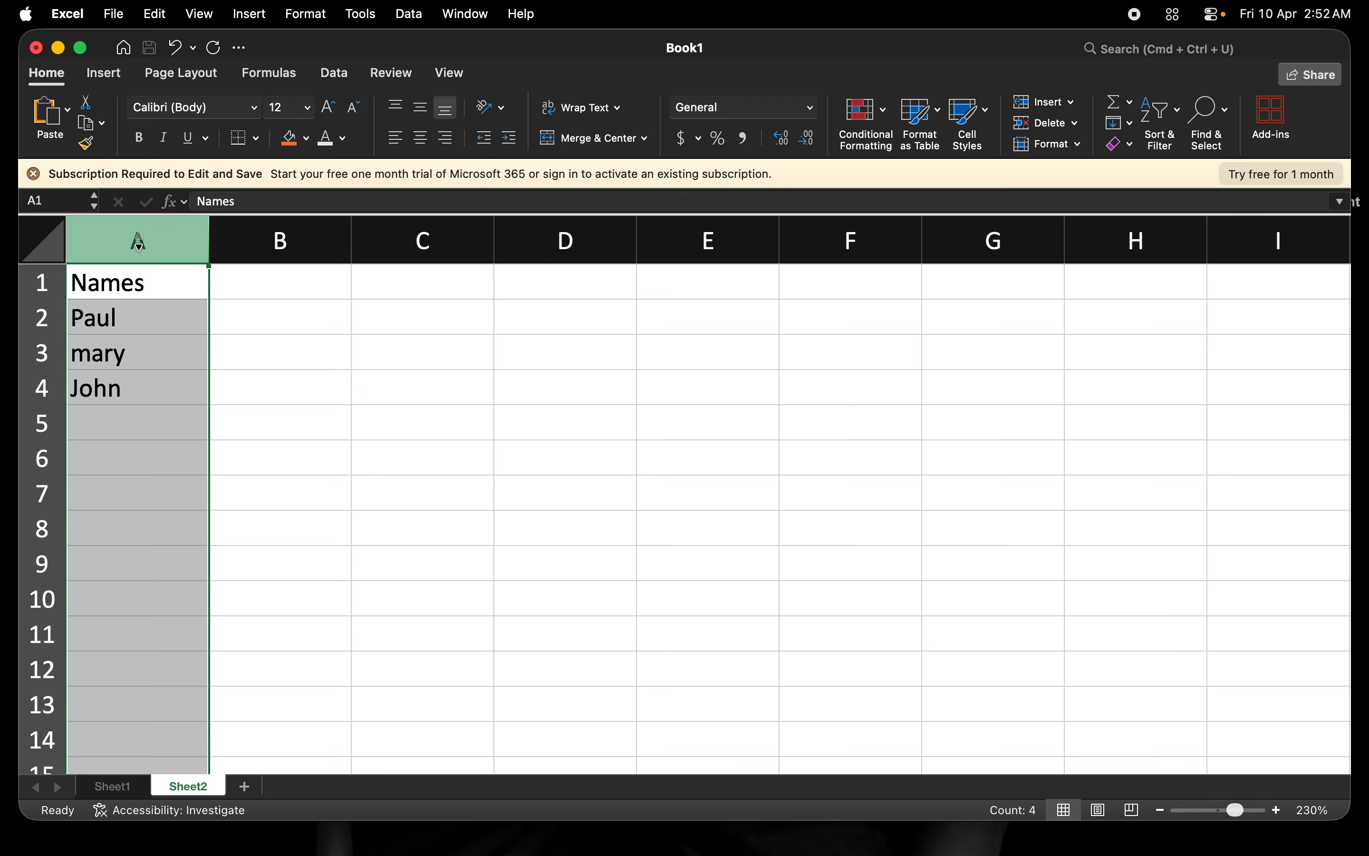
pyautogui.click(116, 318)
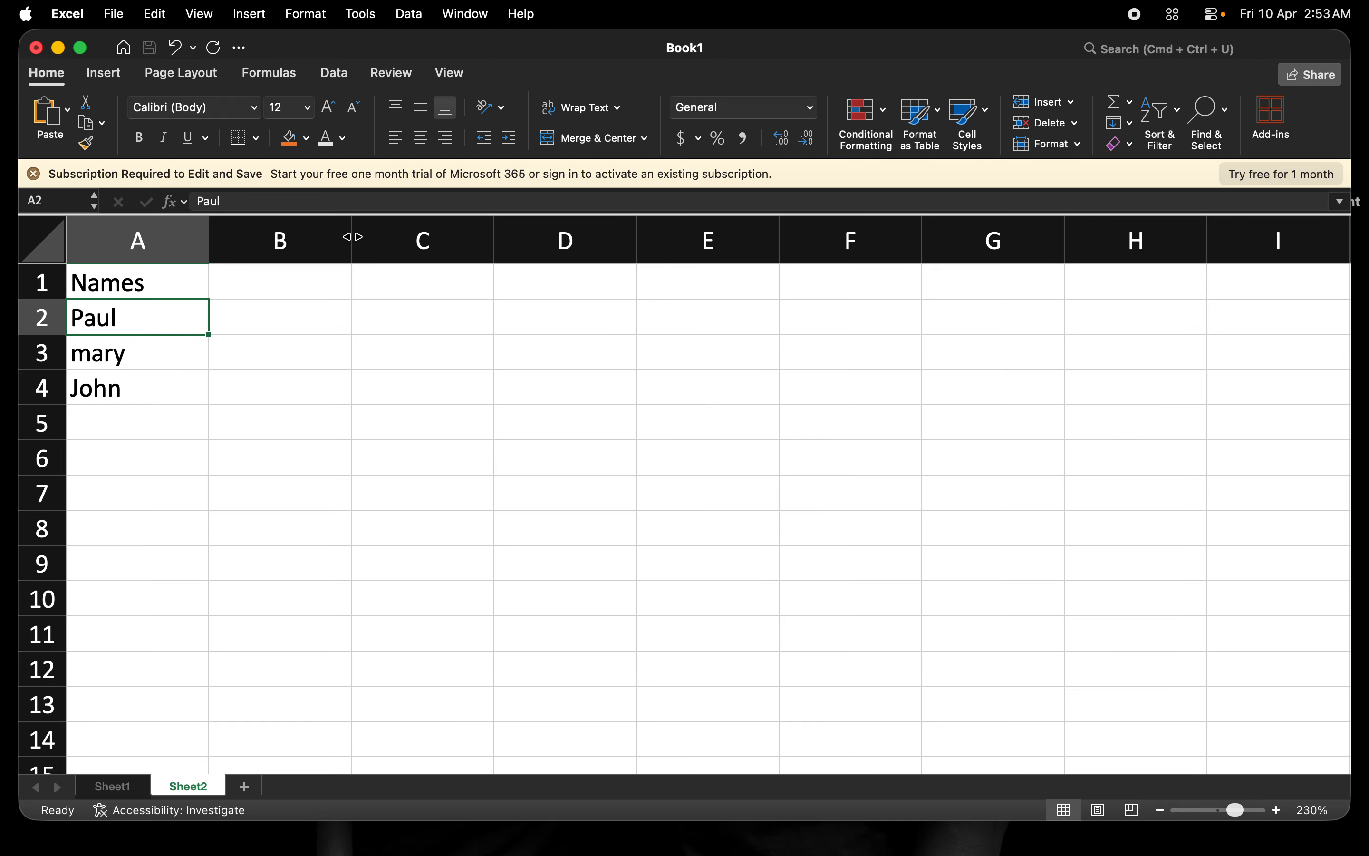
# Clear Names, Paul, mary and John from A1–A4, then undo to restore the Num./Names table.
pyautogui.click(161, 286)
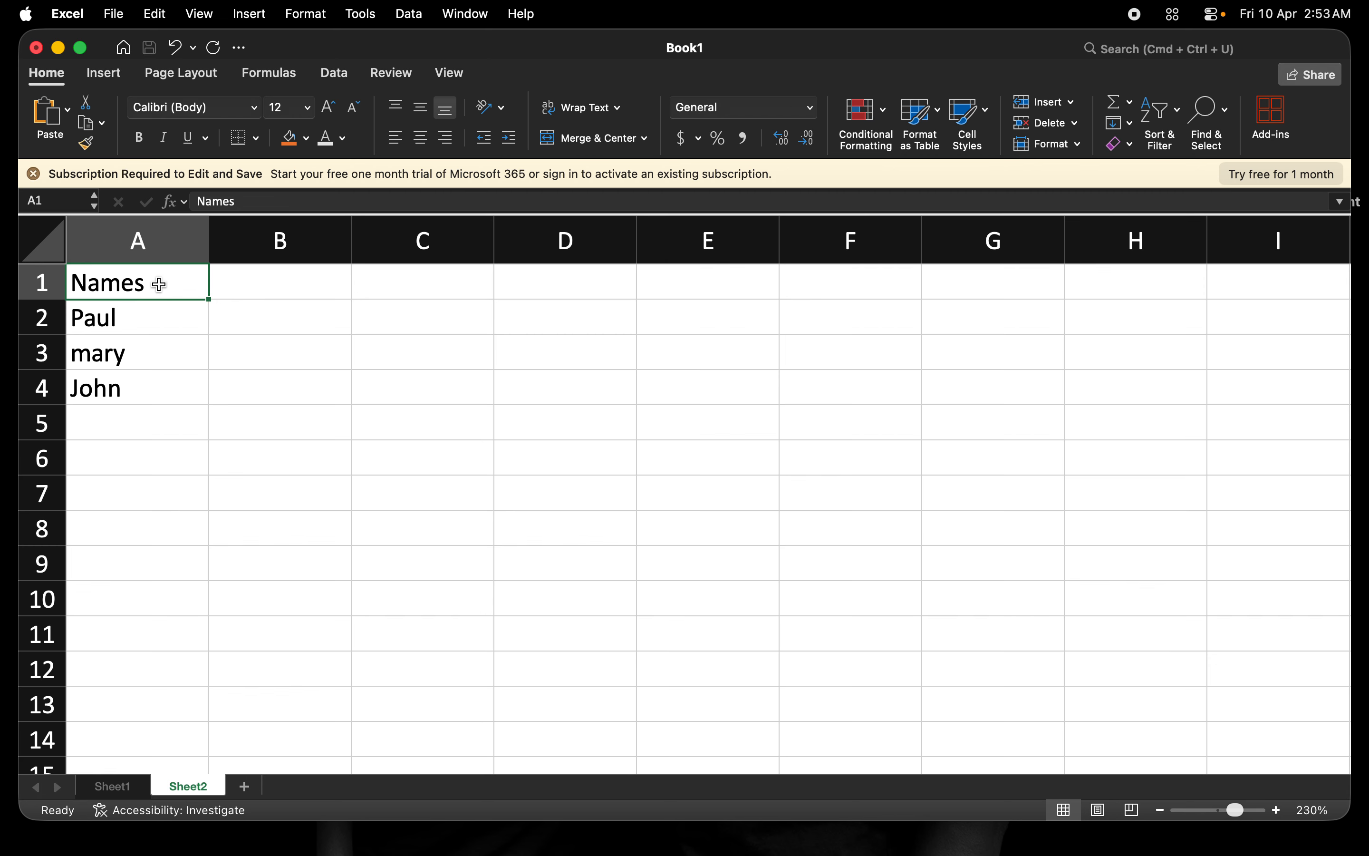
pyautogui.press('Delete')
pyautogui.press('Down')
pyautogui.press('Delete')
pyautogui.press('Down')
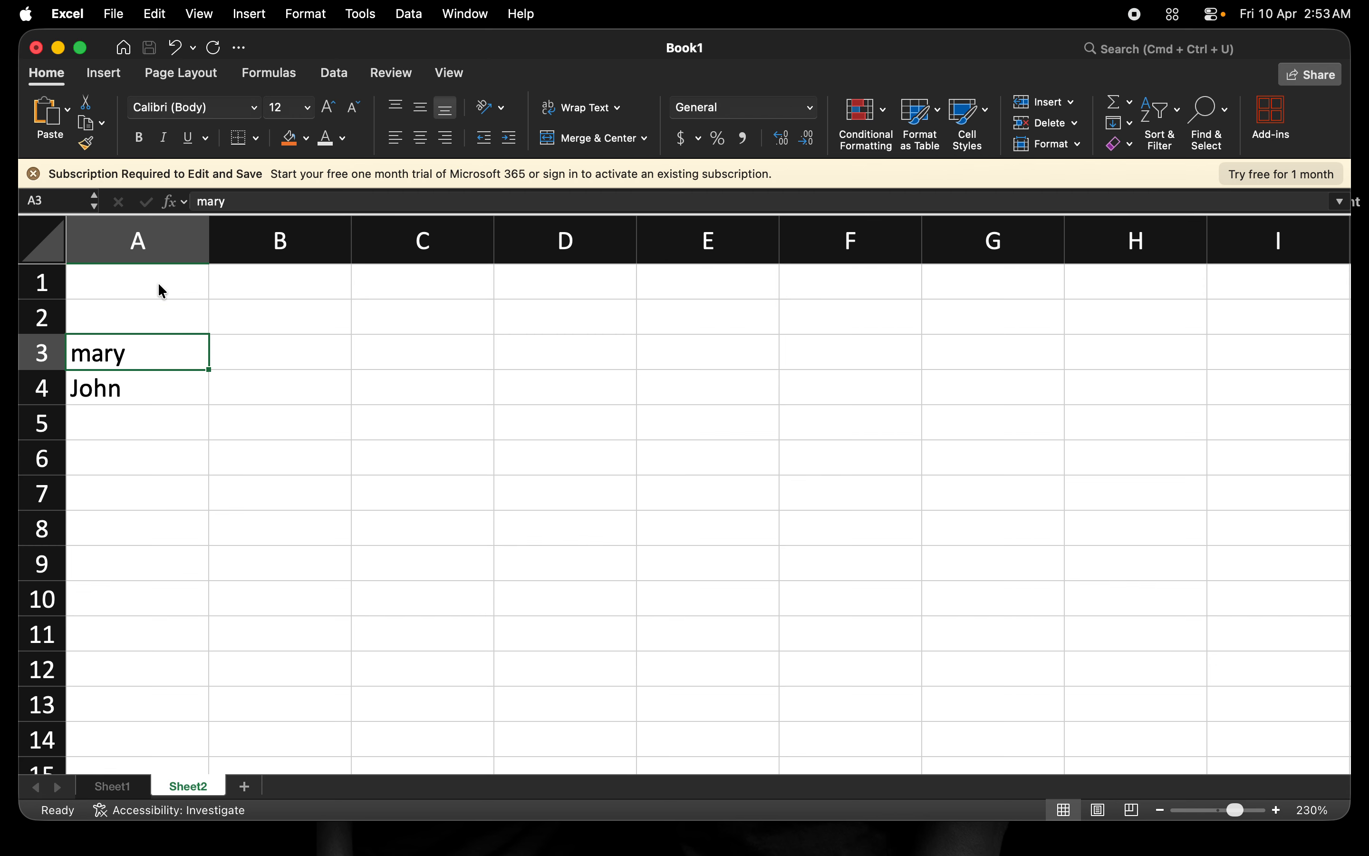
pyautogui.press('Delete')
pyautogui.press('Down')
pyautogui.press('Delete')
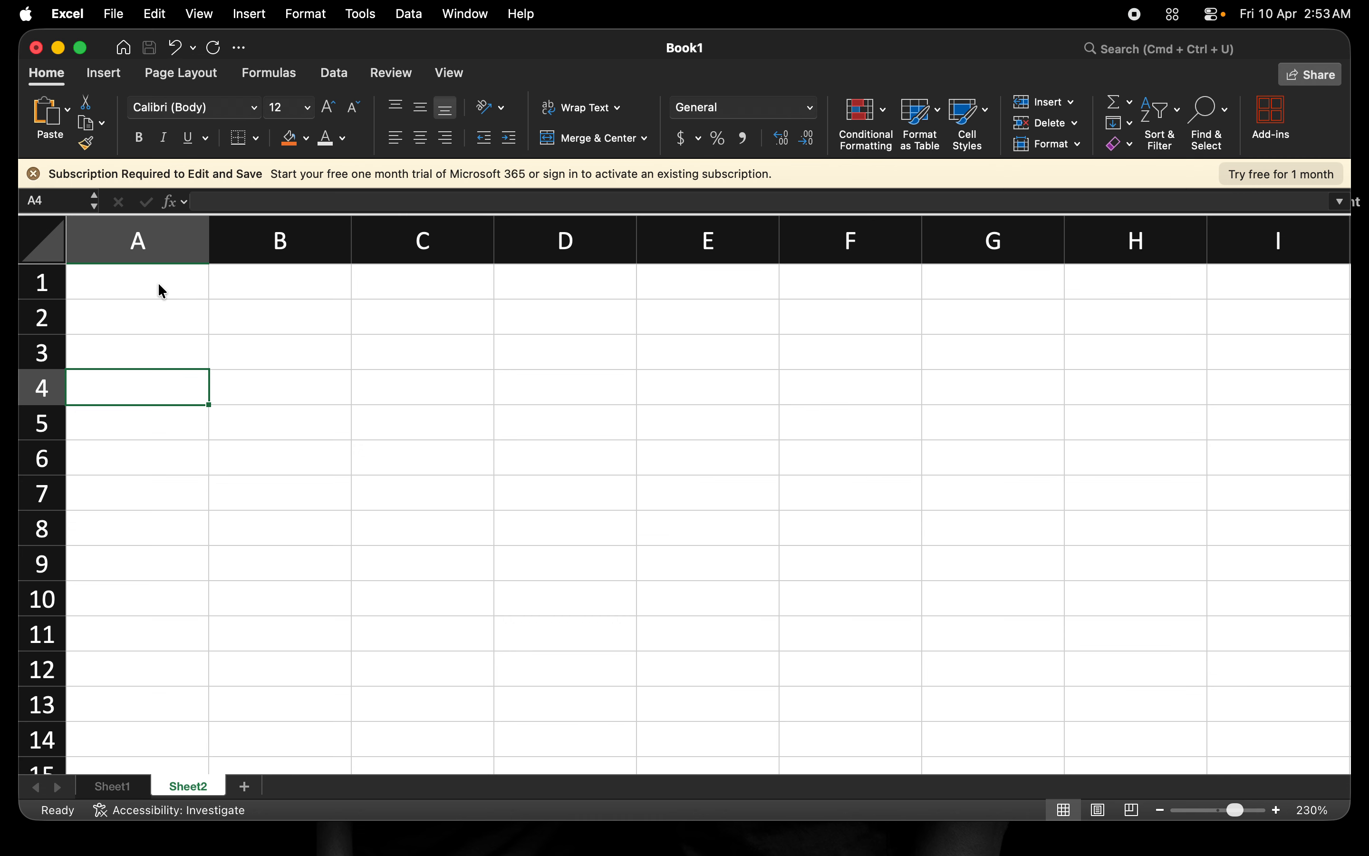
pyautogui.press('super+z')
pyautogui.press('super+z')
pyautogui.press('super+z')
pyautogui.press('super+z')
pyautogui.press('super+z')
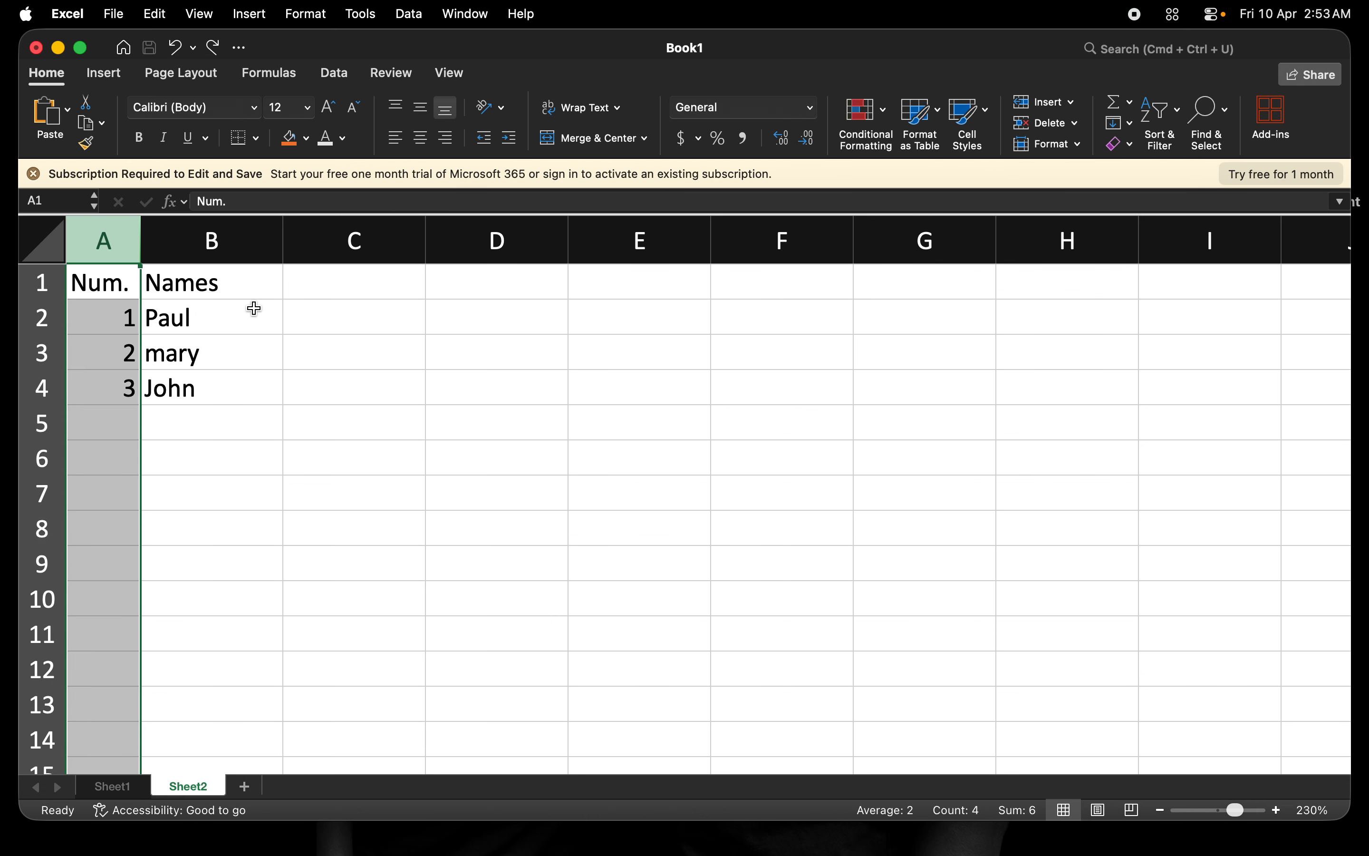
# Hide column A with the Num. numbering so the grid starts at the Names column.
pyautogui.click(256, 308)
pyautogui.click(226, 287)
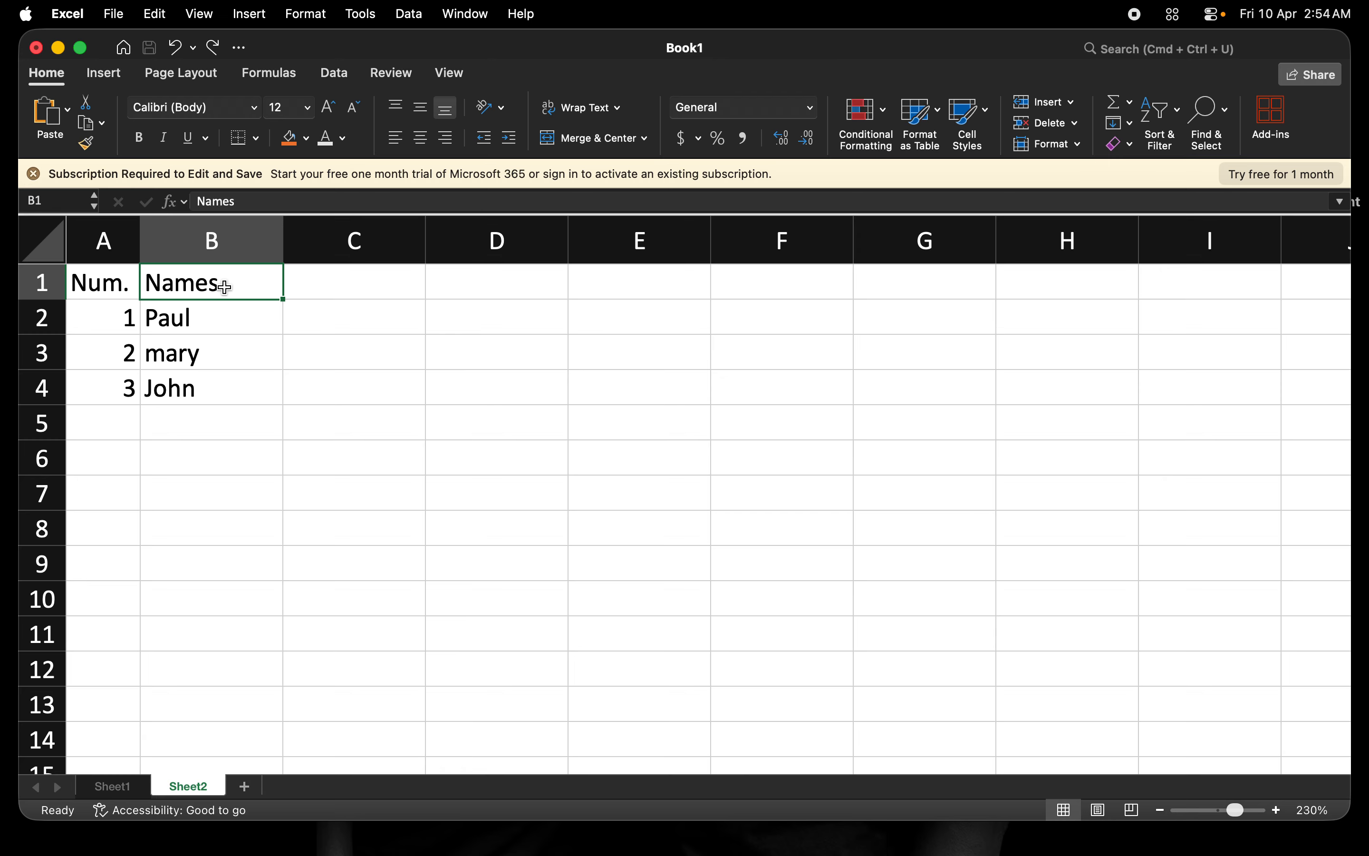
pyautogui.click(106, 244)
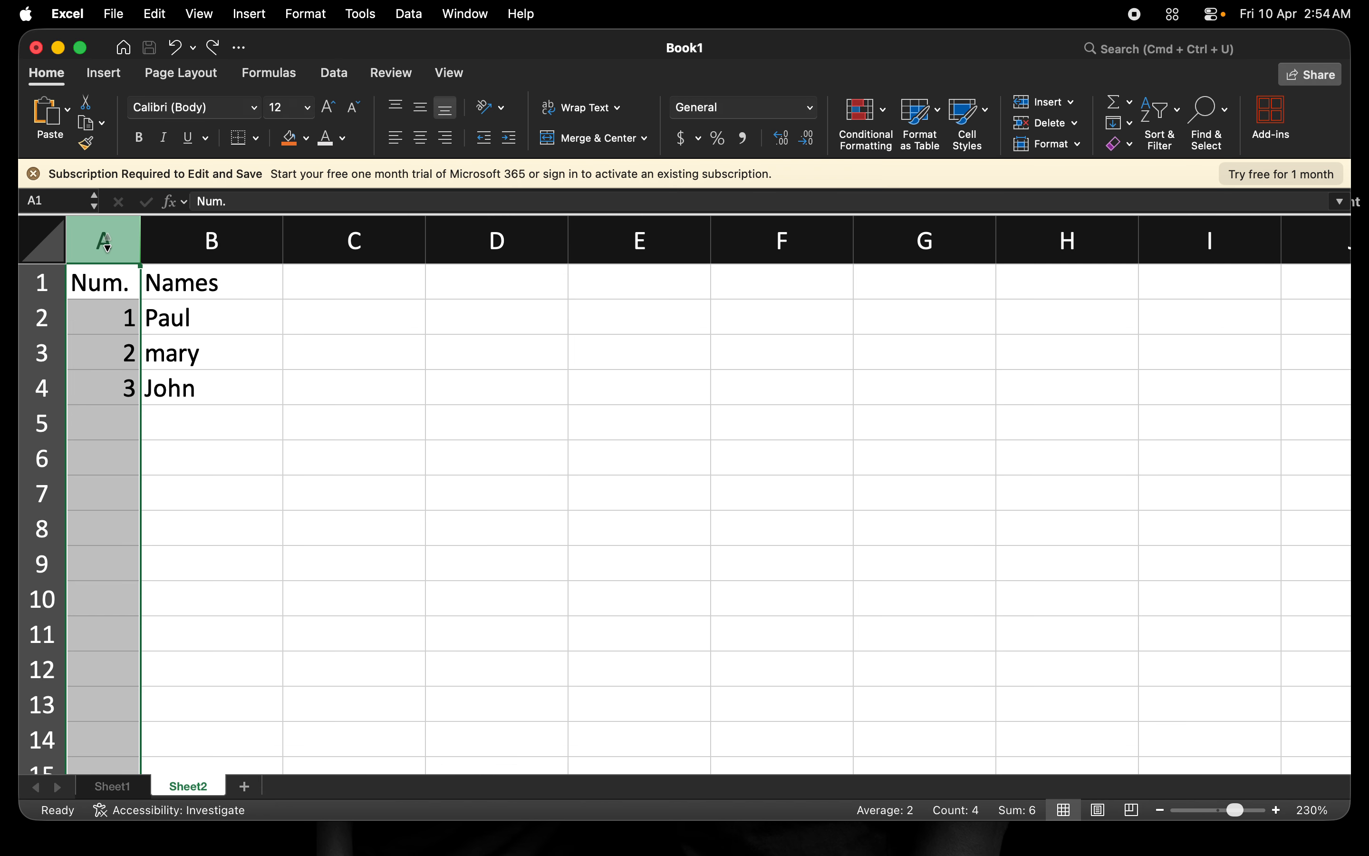
pyautogui.rightClick(108, 244)
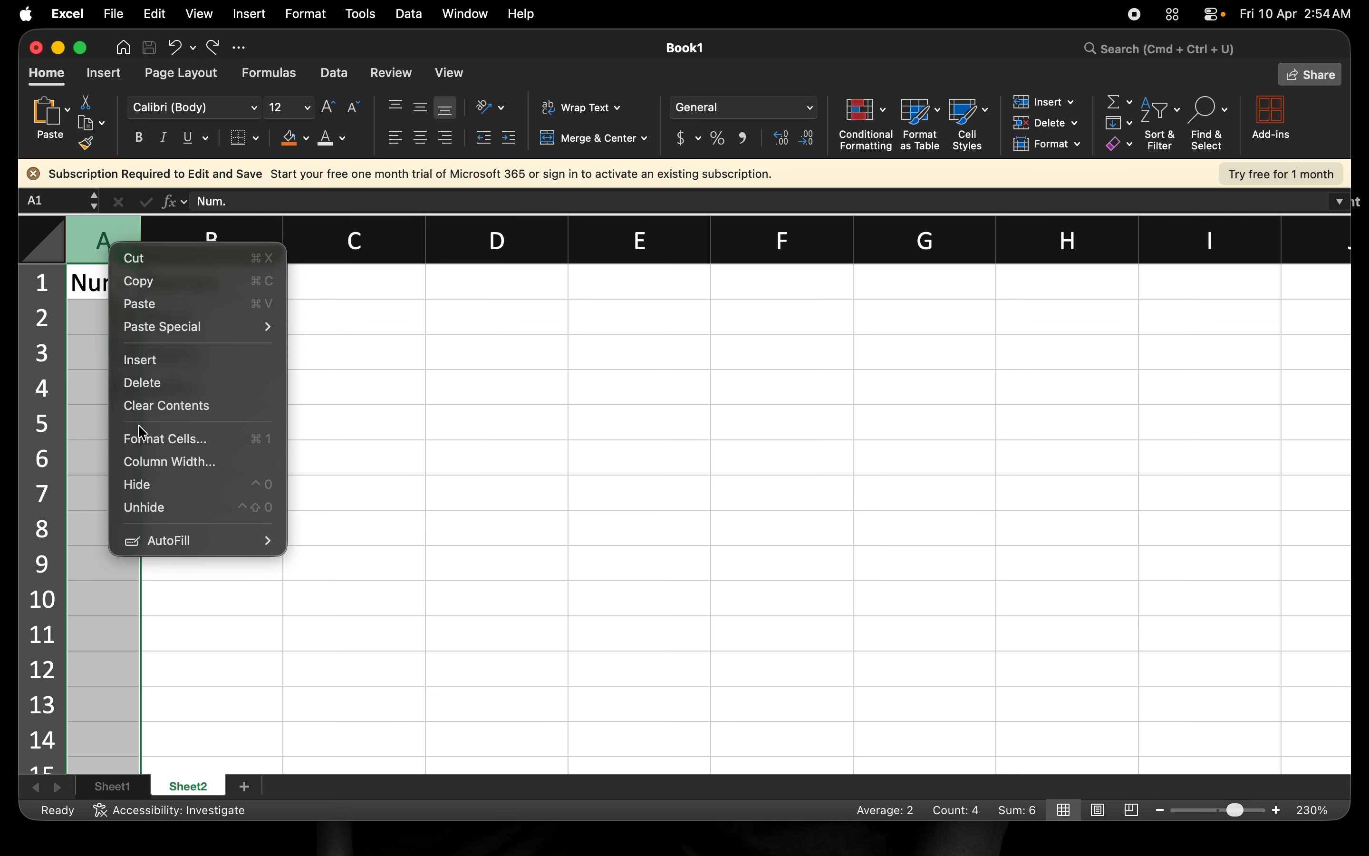
pyautogui.click(162, 486)
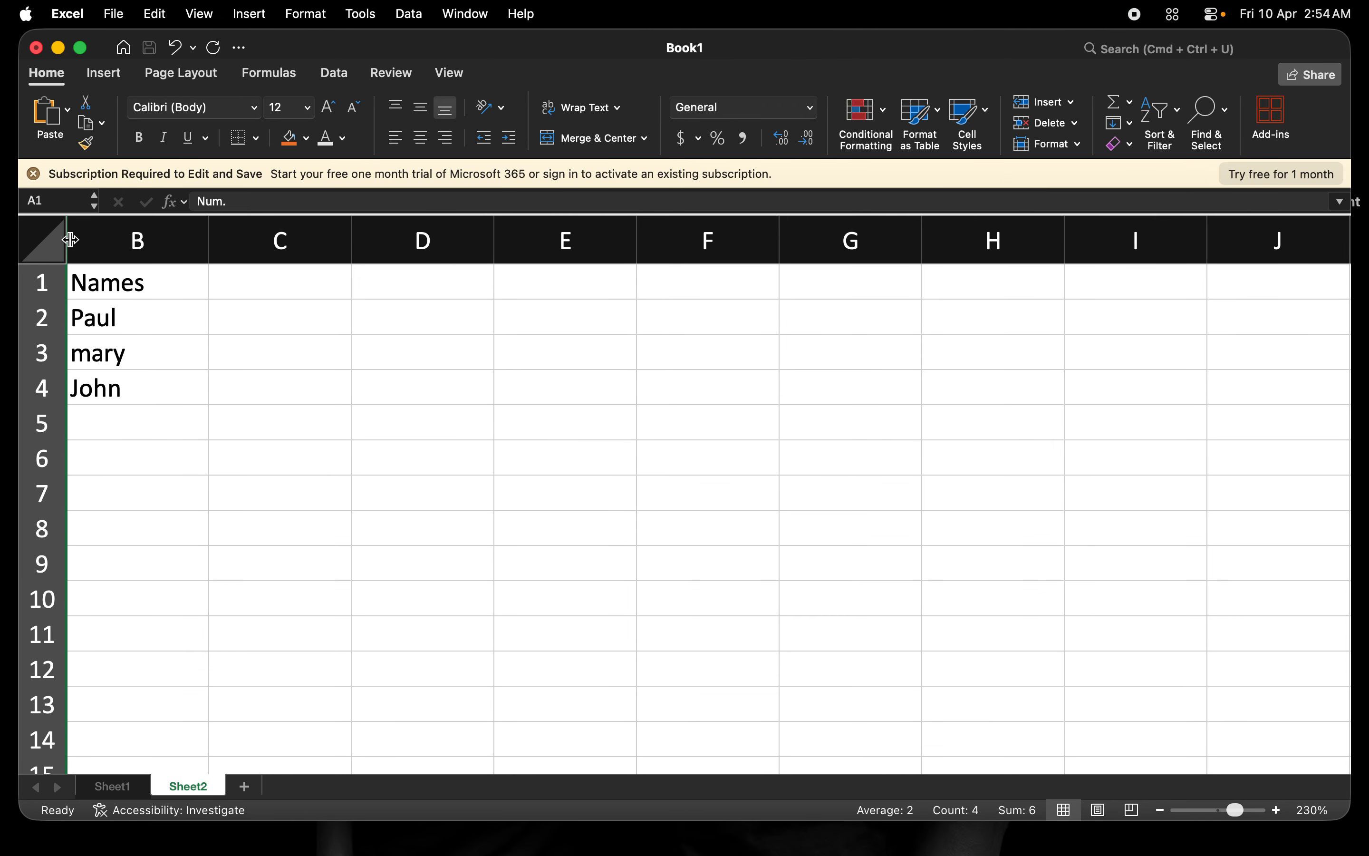
# Unhide column A so the Num. values 1–3 reappear beside the Names list.
pyautogui.moveTo(72, 240); pyautogui.dragTo(115, 239)
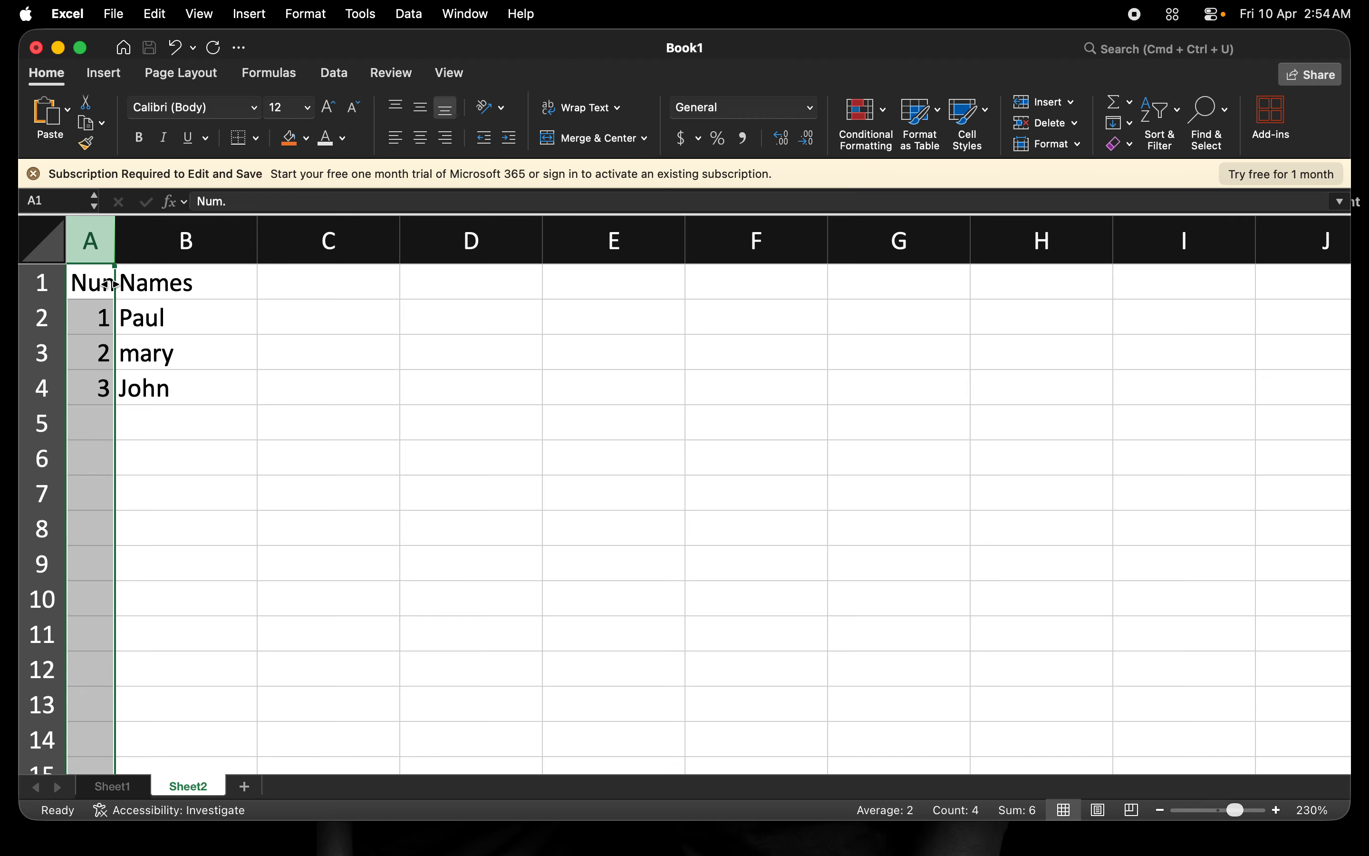
pyautogui.press('super+z')
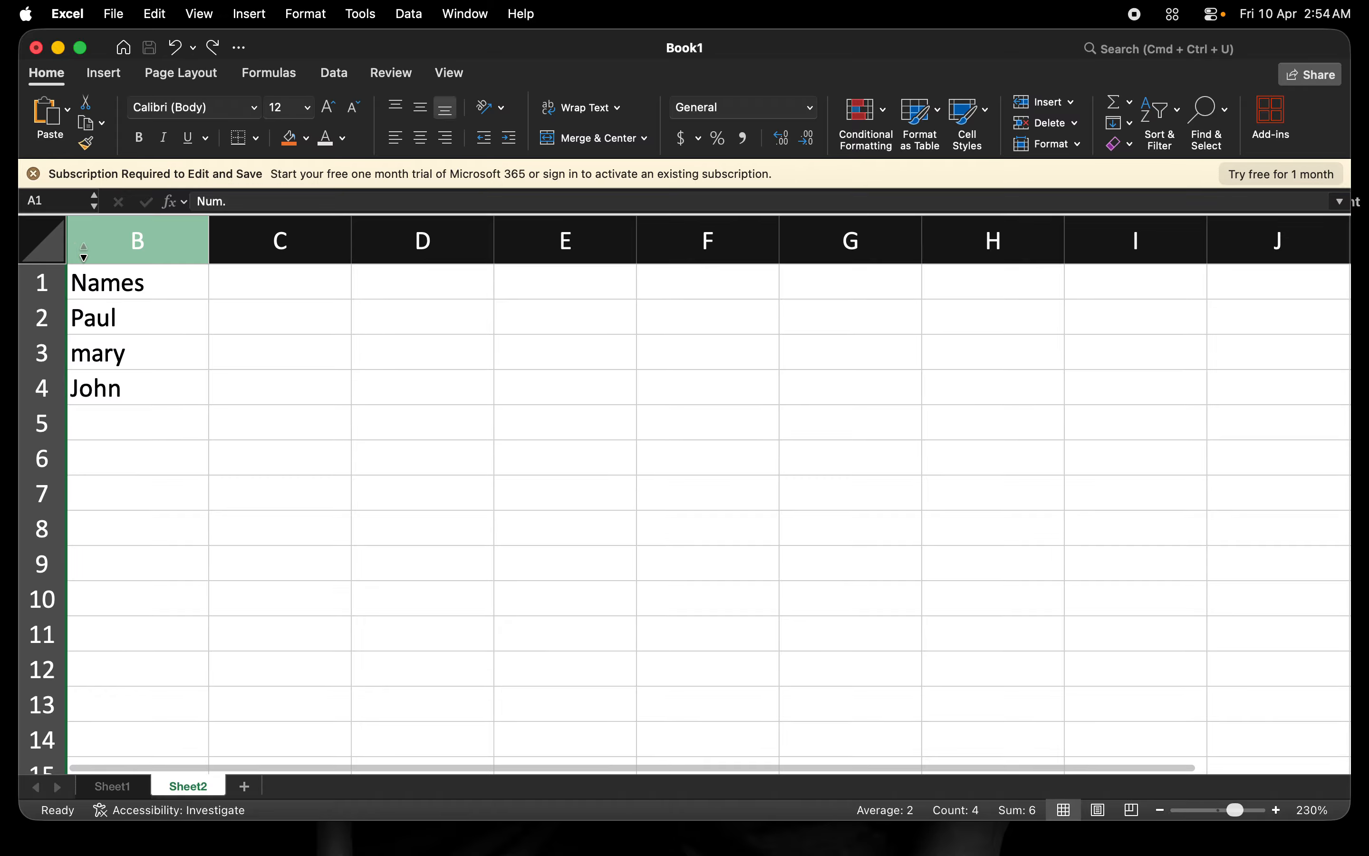
pyautogui.rightClick(69, 242)
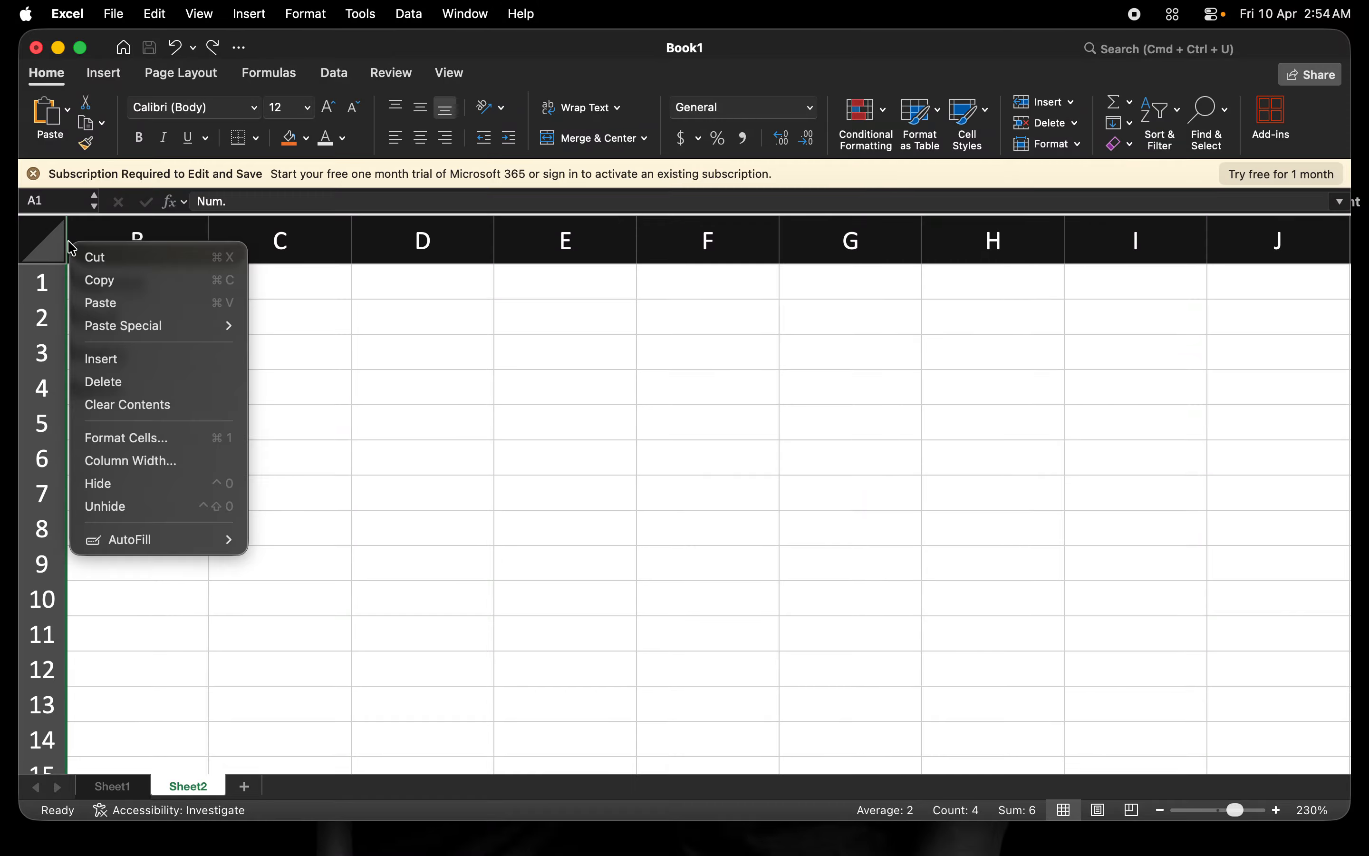
pyautogui.click(135, 512)
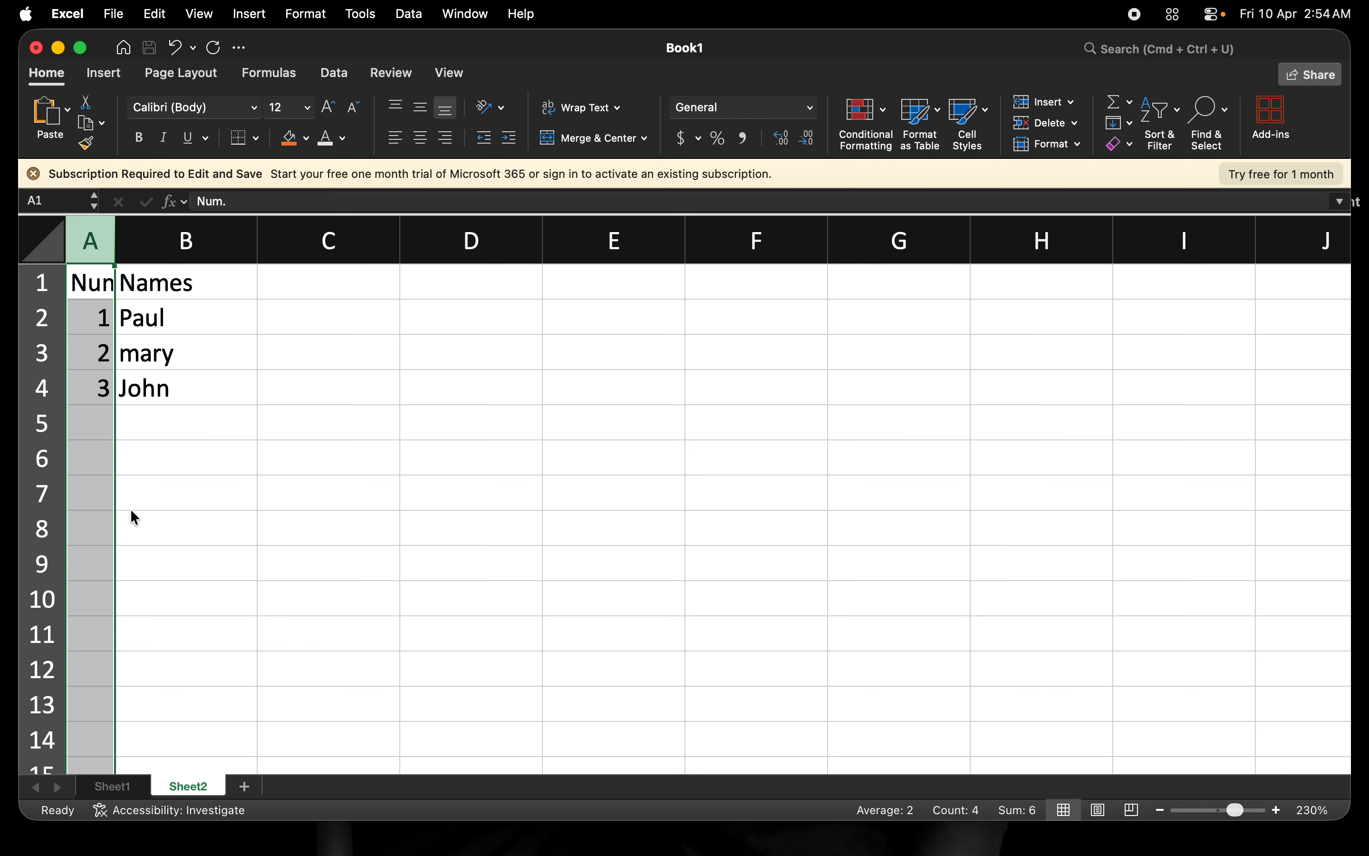
pyautogui.click(42, 281)
# Hide row 1, drag it back into view, and AutoFit column A to show 'Num.' fully.
pyautogui.rightClick(42, 282)
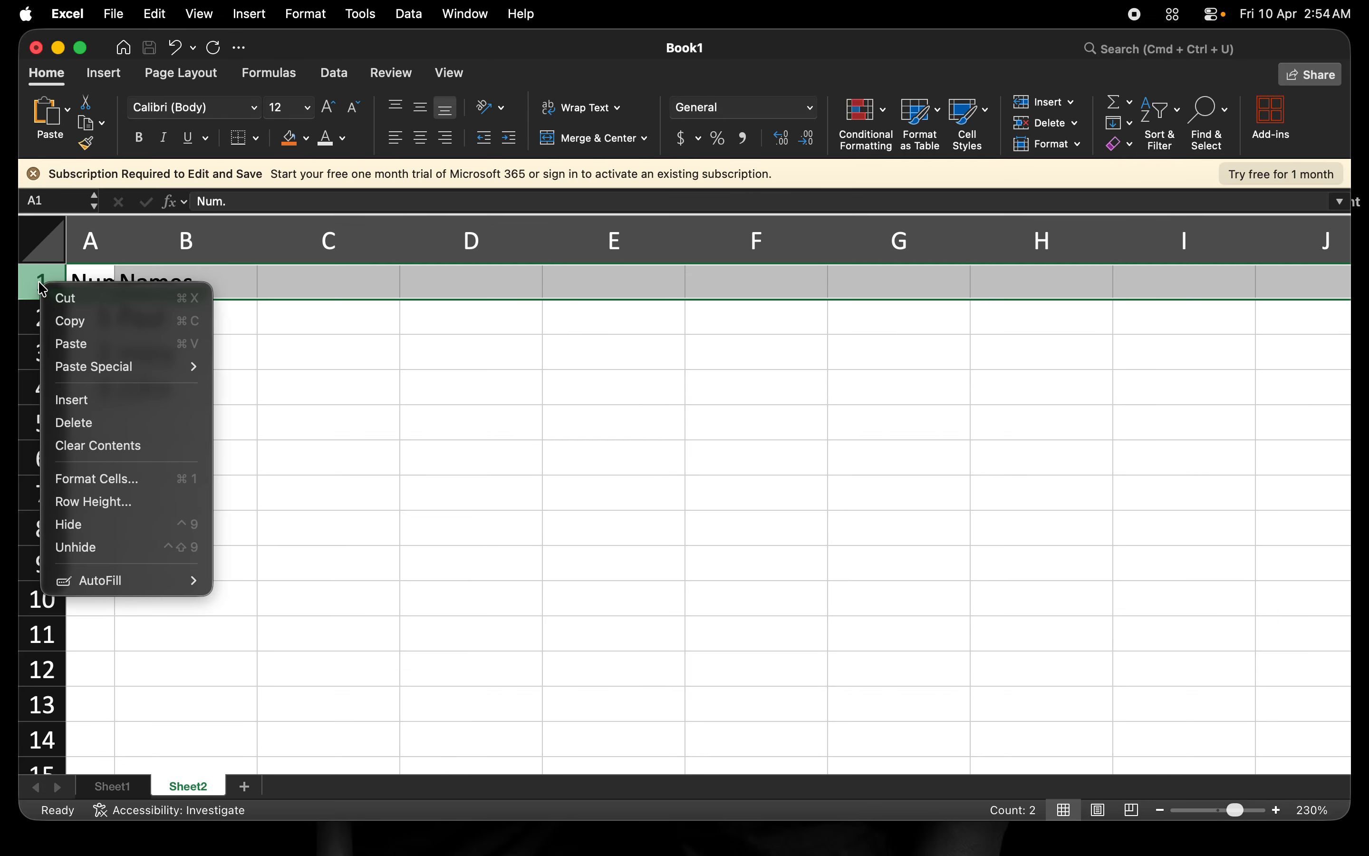
pyautogui.click(89, 529)
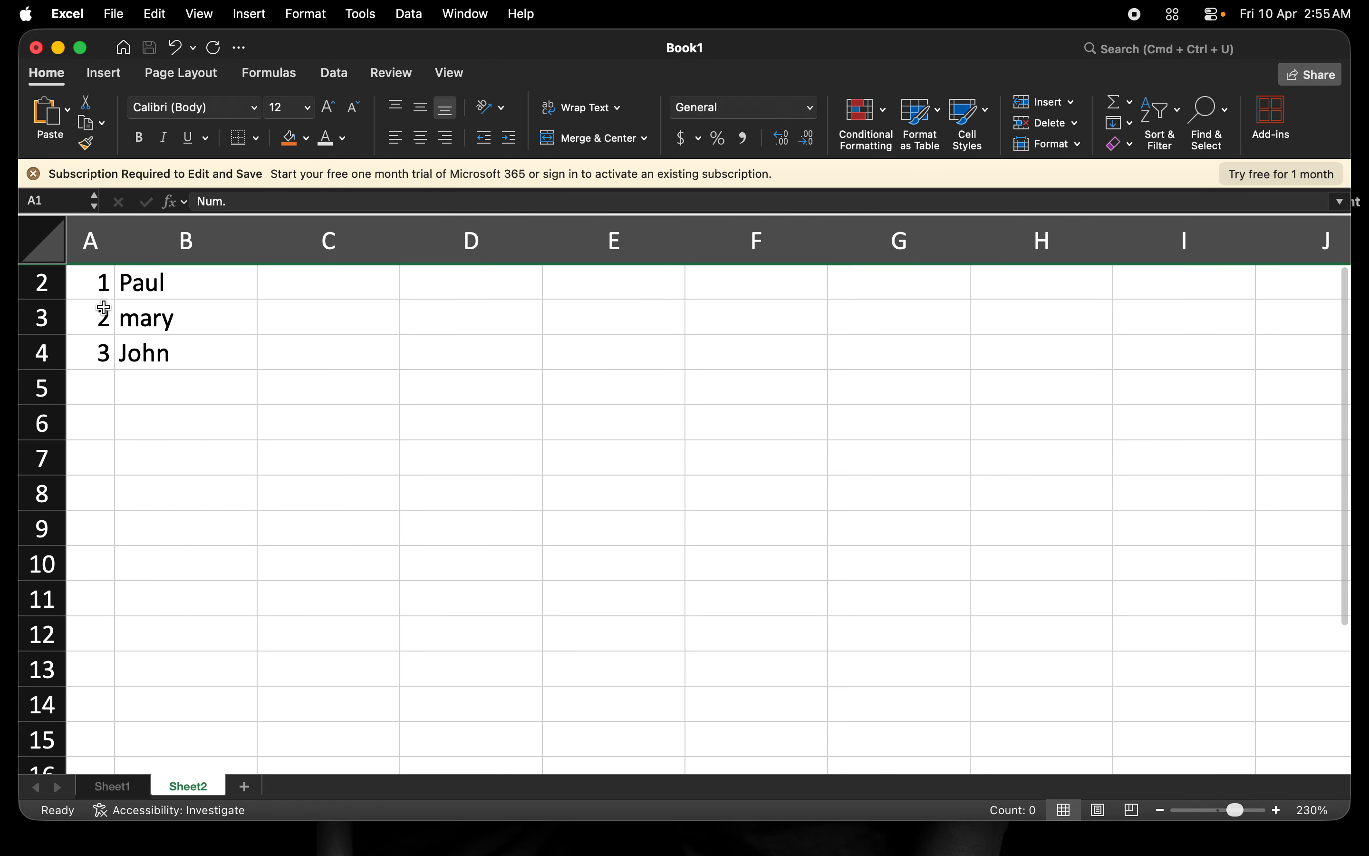
pyautogui.click(97, 277)
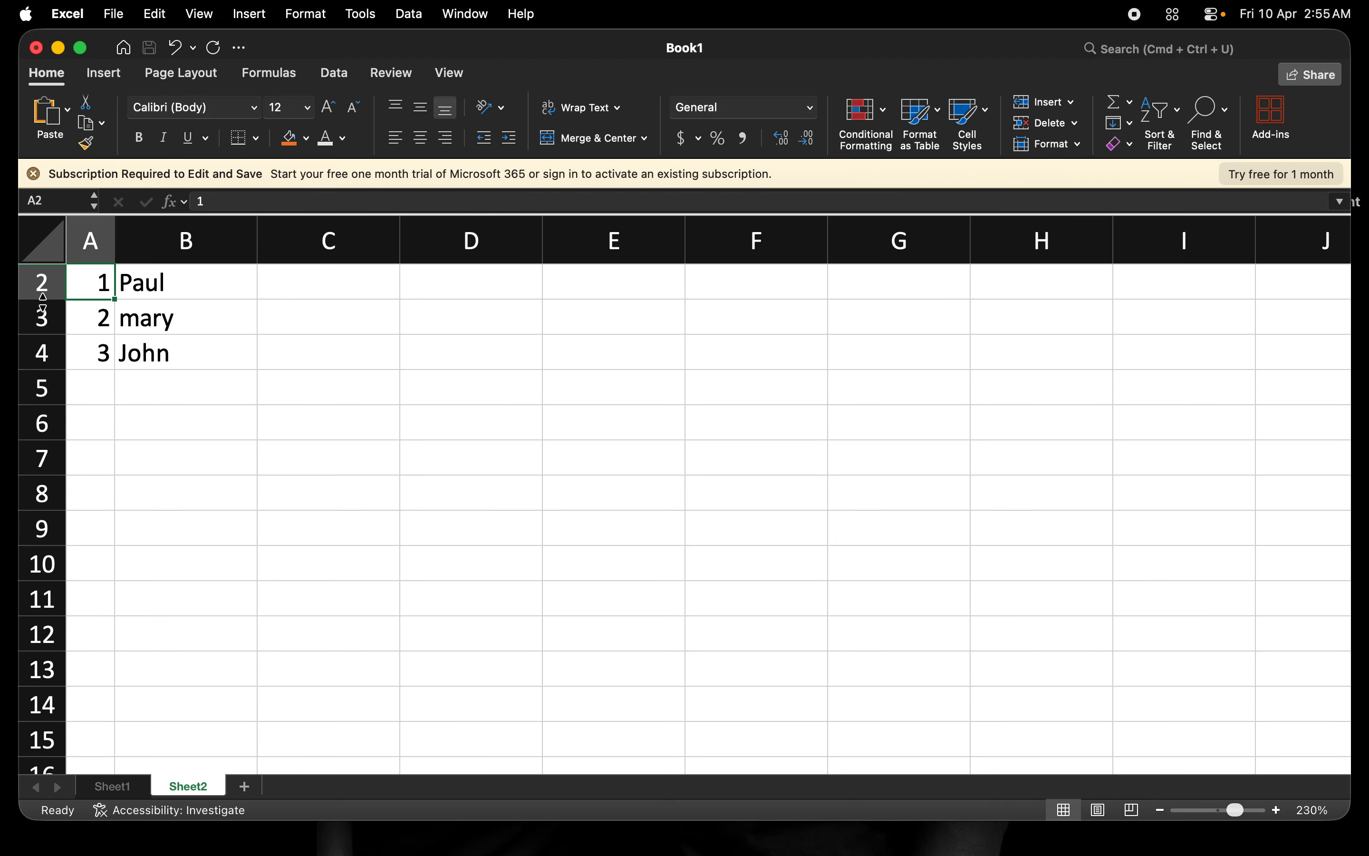
pyautogui.moveTo(44, 273); pyautogui.dragTo(43, 300)
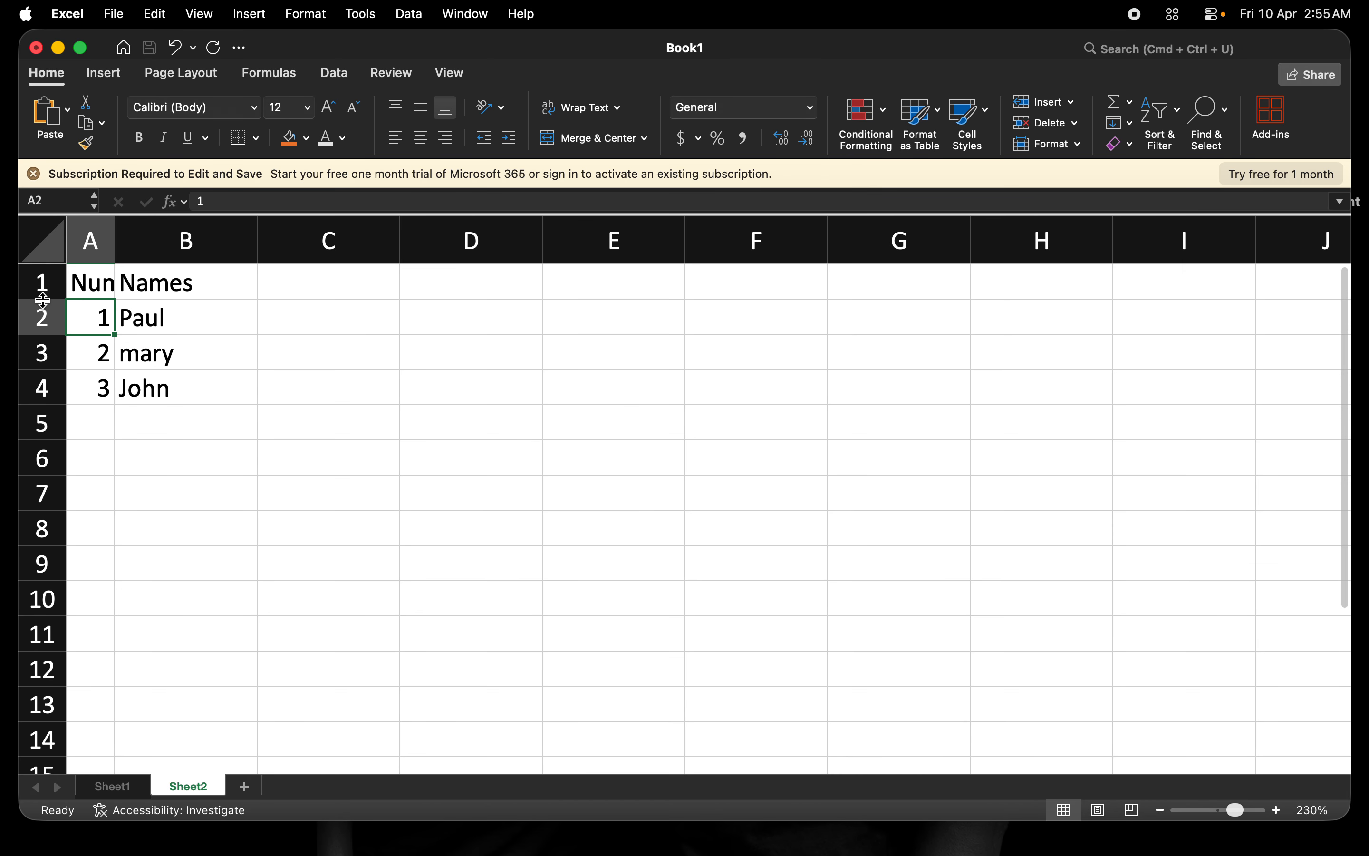
pyautogui.doubleClick(116, 255)
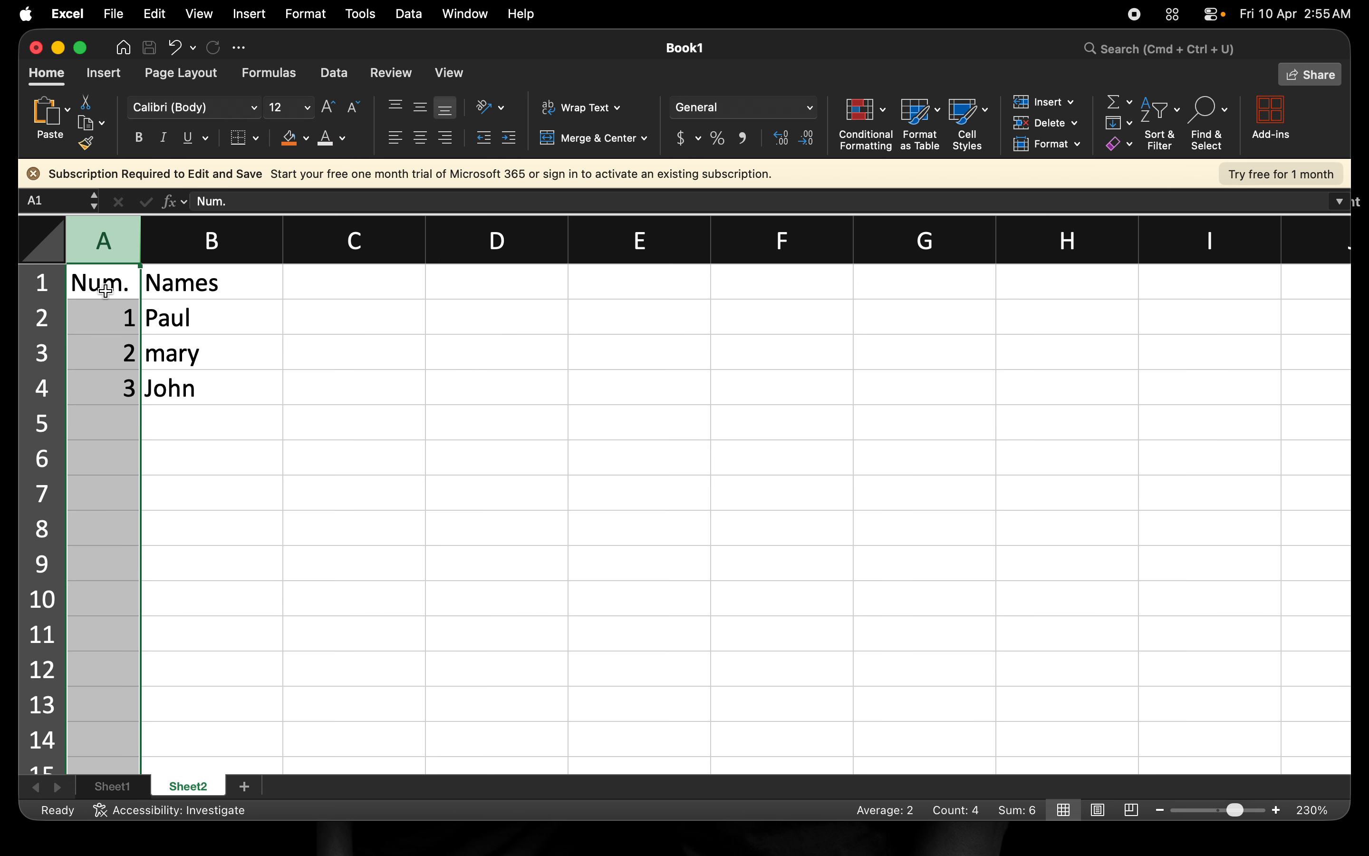
pyautogui.click(44, 284)
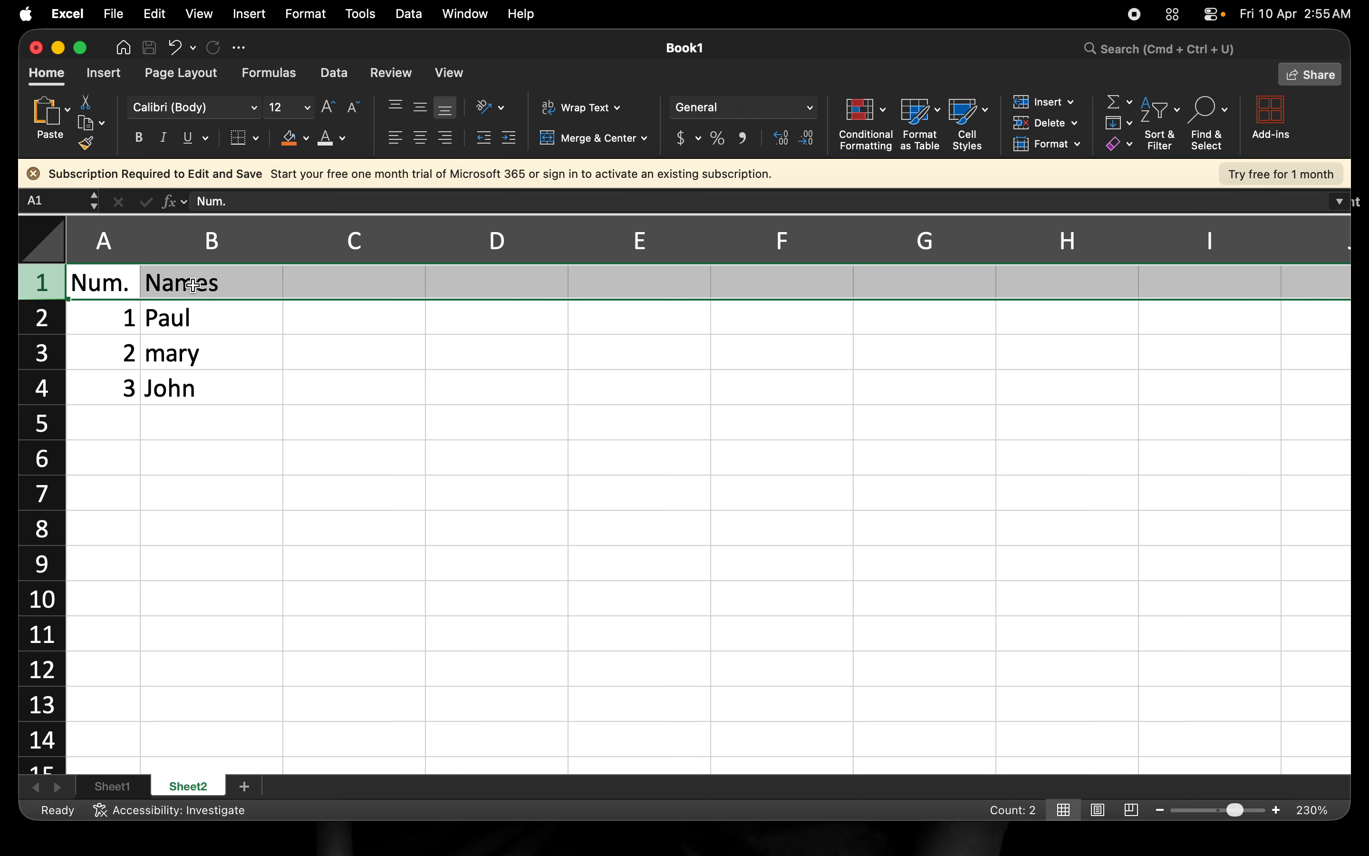
# Enter the headings Name, Age and Salary in cells D6, E6 and F6.
pyautogui.click(518, 463)
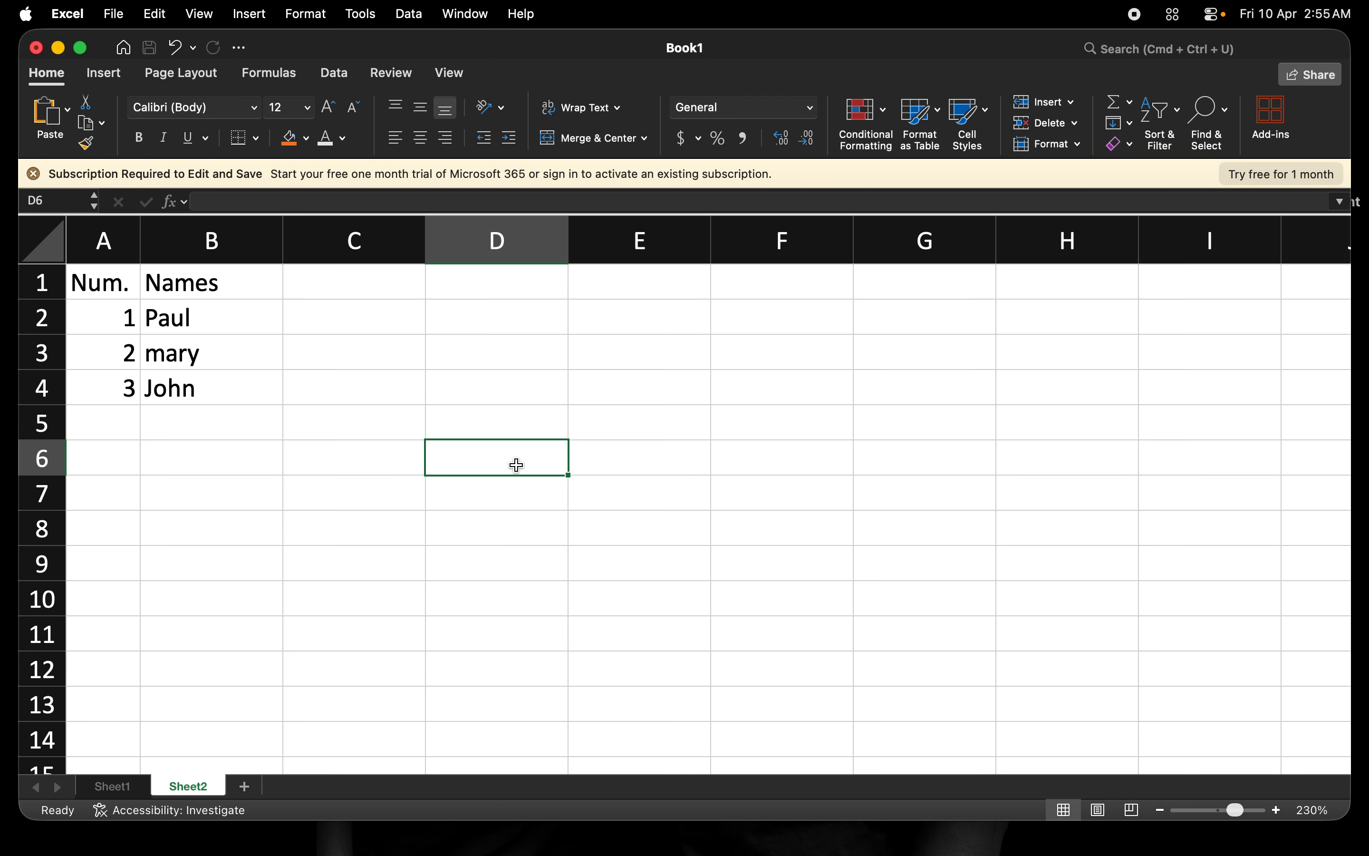
pyautogui.write('an')
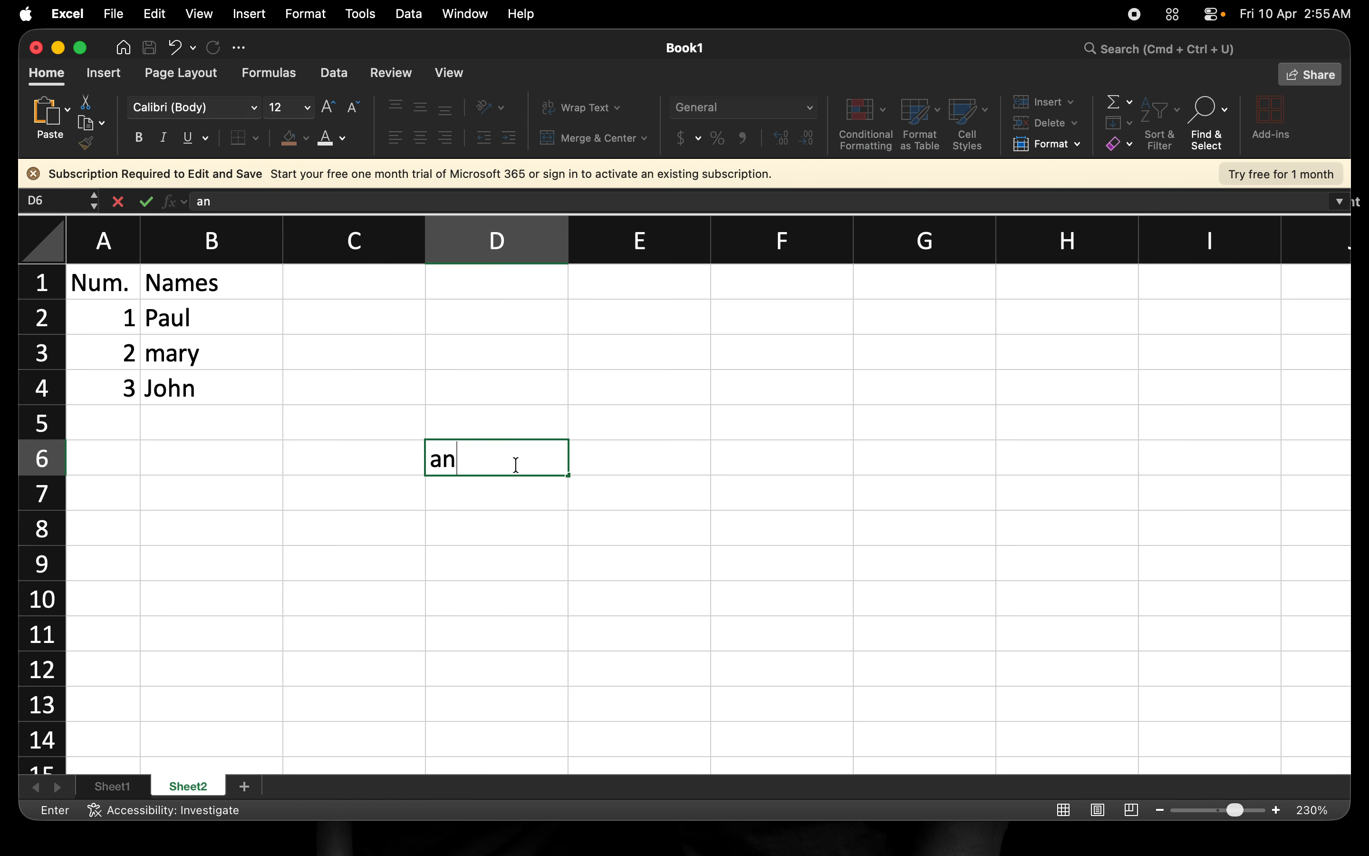
pyautogui.press('BackSpace')
pyautogui.press('BackSpace')
pyautogui.write('Name')
pyautogui.press('Tab')
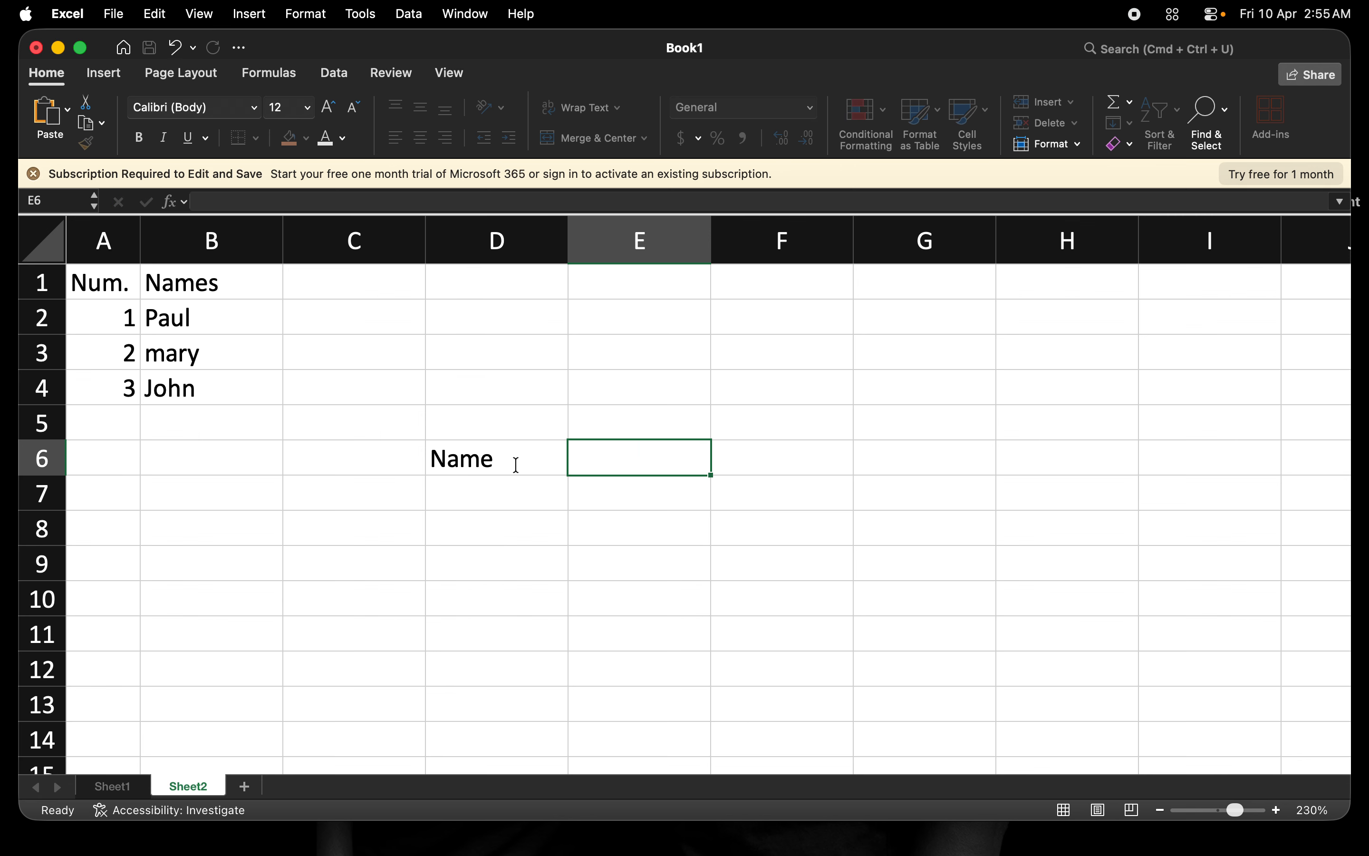
pyautogui.write('Age')
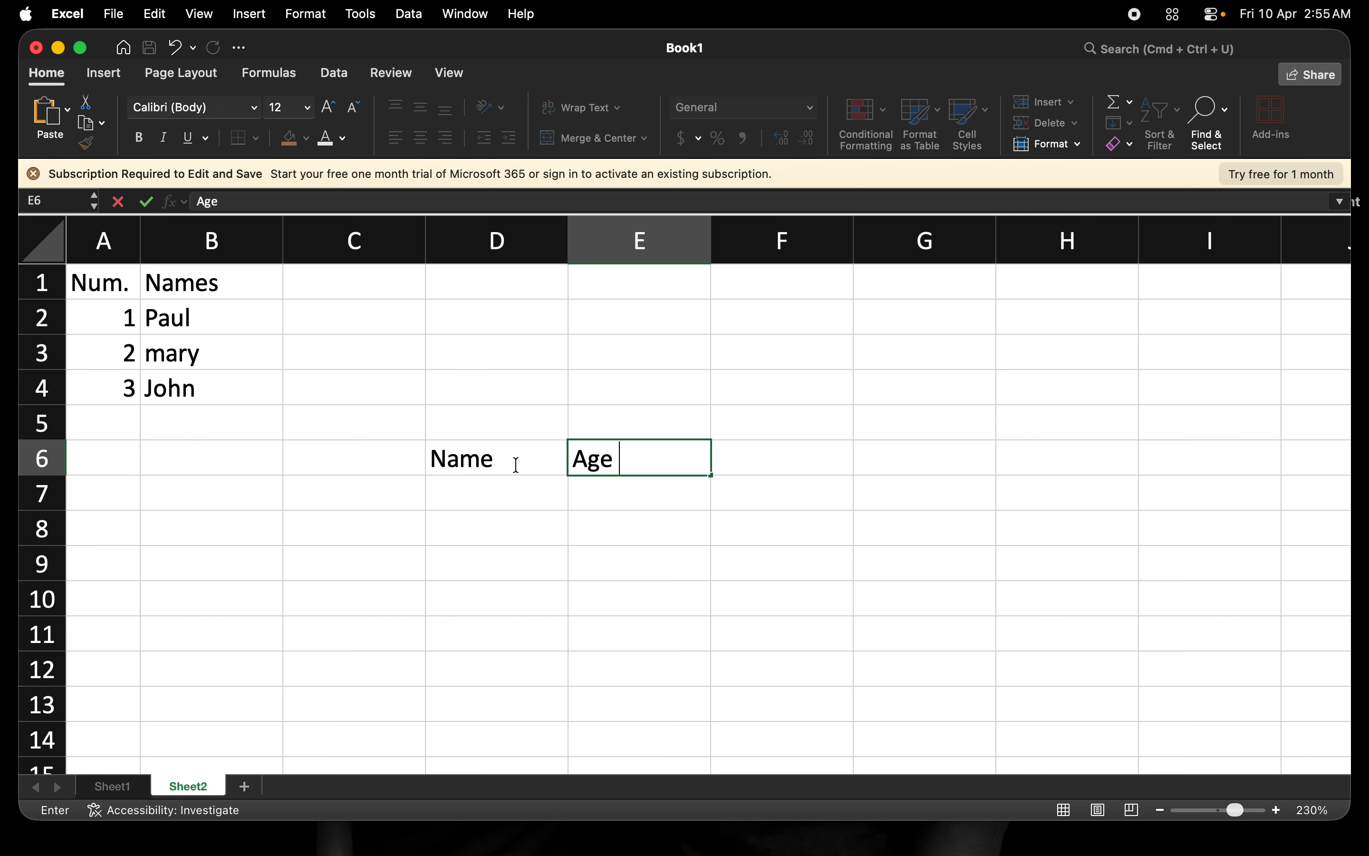
pyautogui.press('Tab')
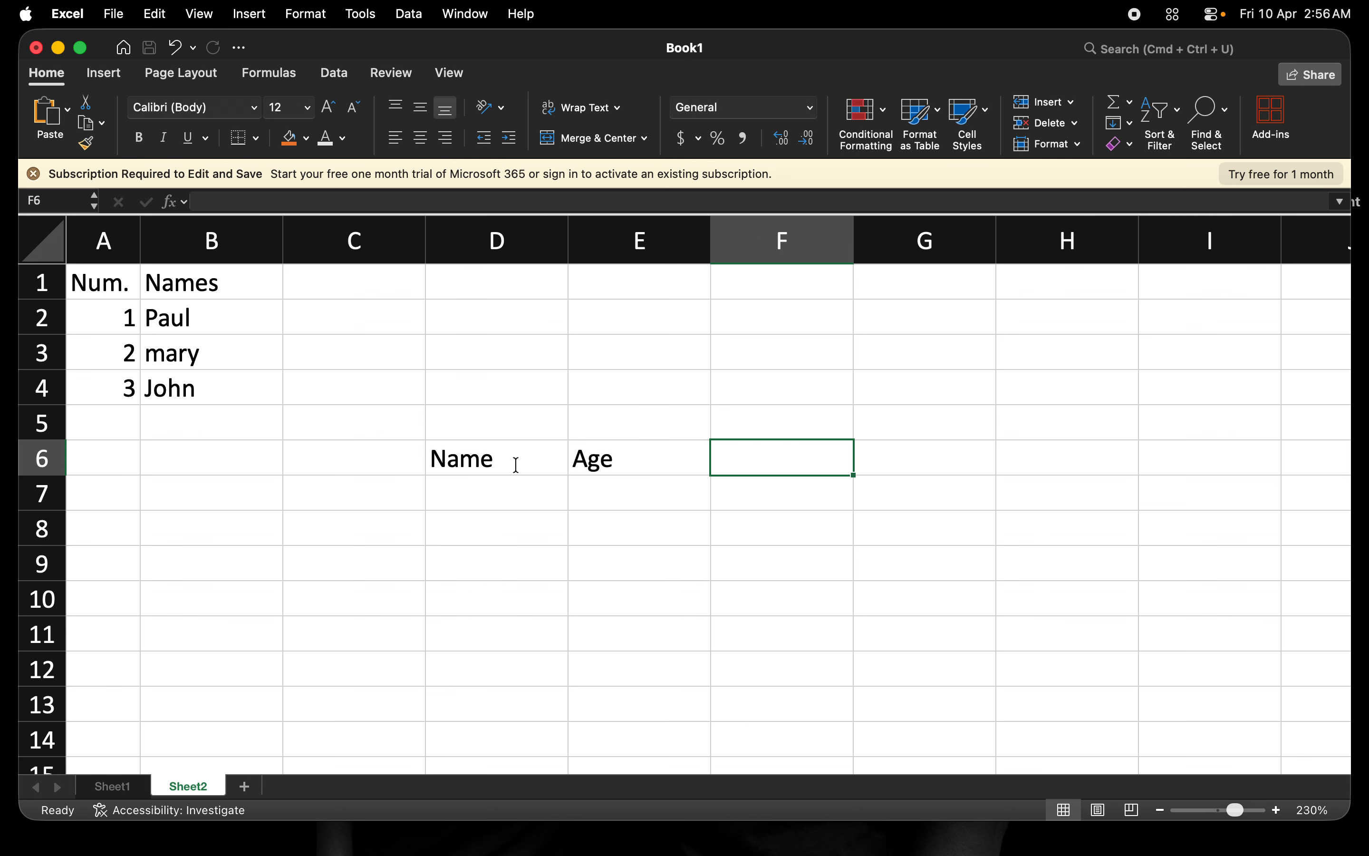
pyautogui.write('Salary')
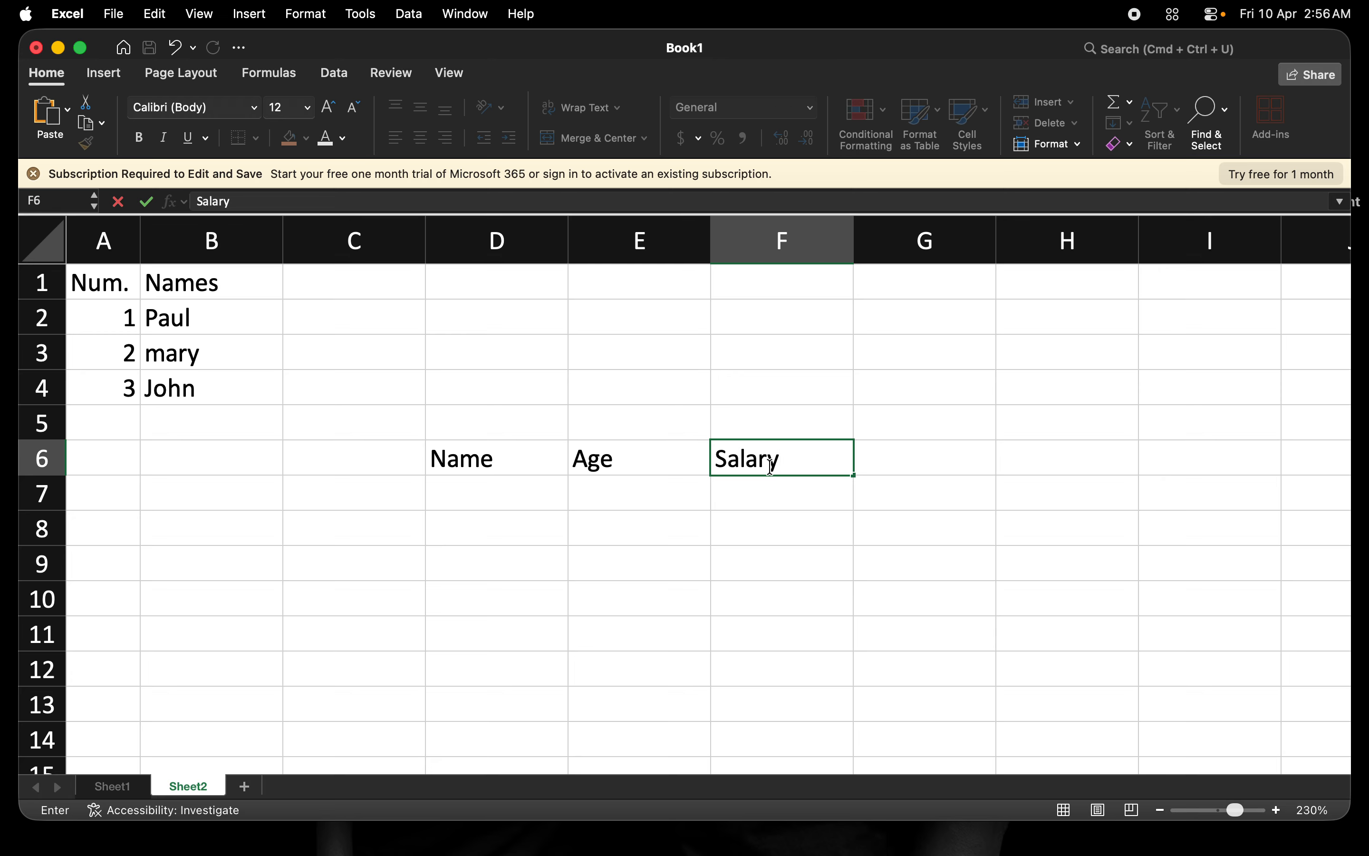
pyautogui.click(646, 461)
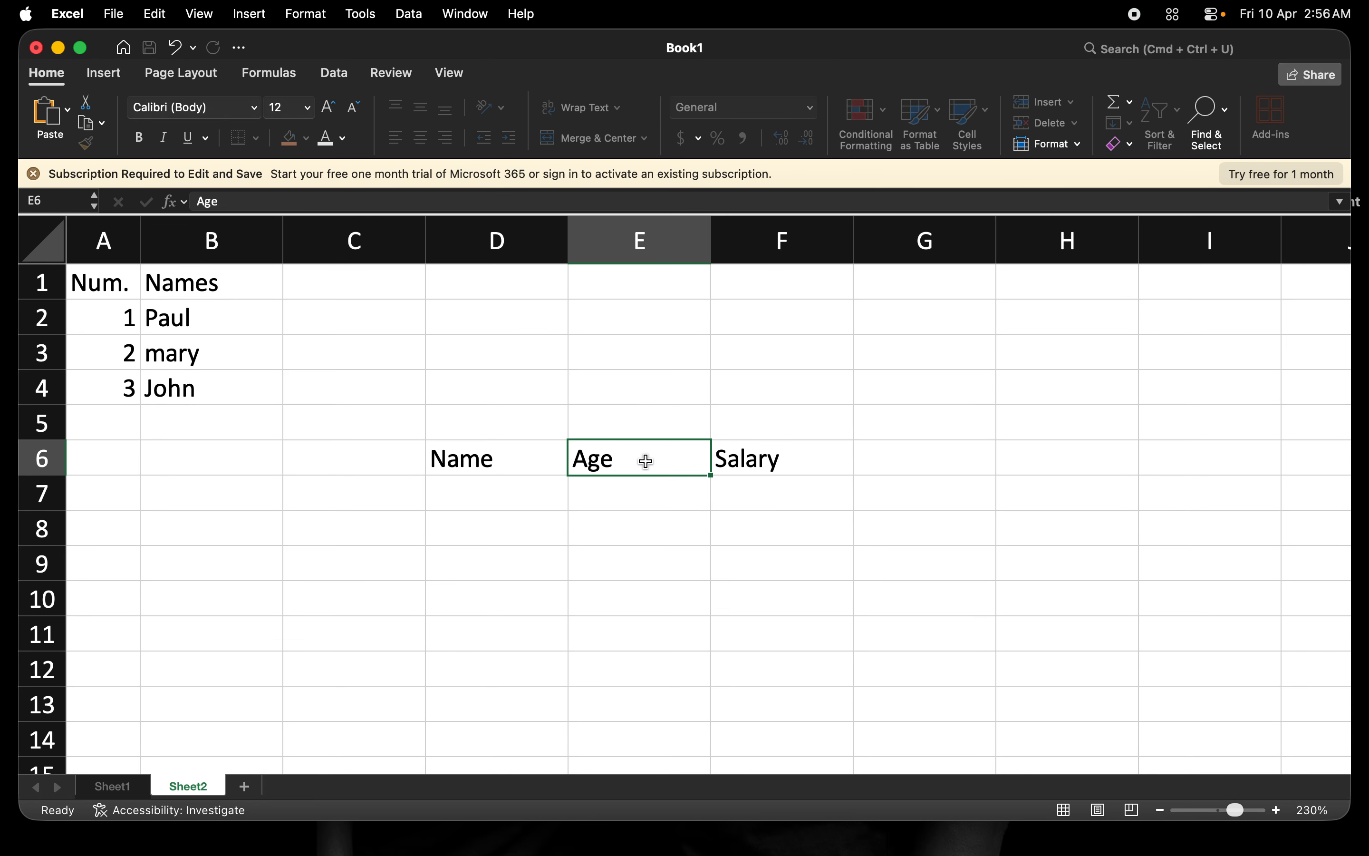
# Select E6 and F6 in turn to check the Age and Salary headings.
pyautogui.click(767, 463)
pyautogui.click(651, 461)
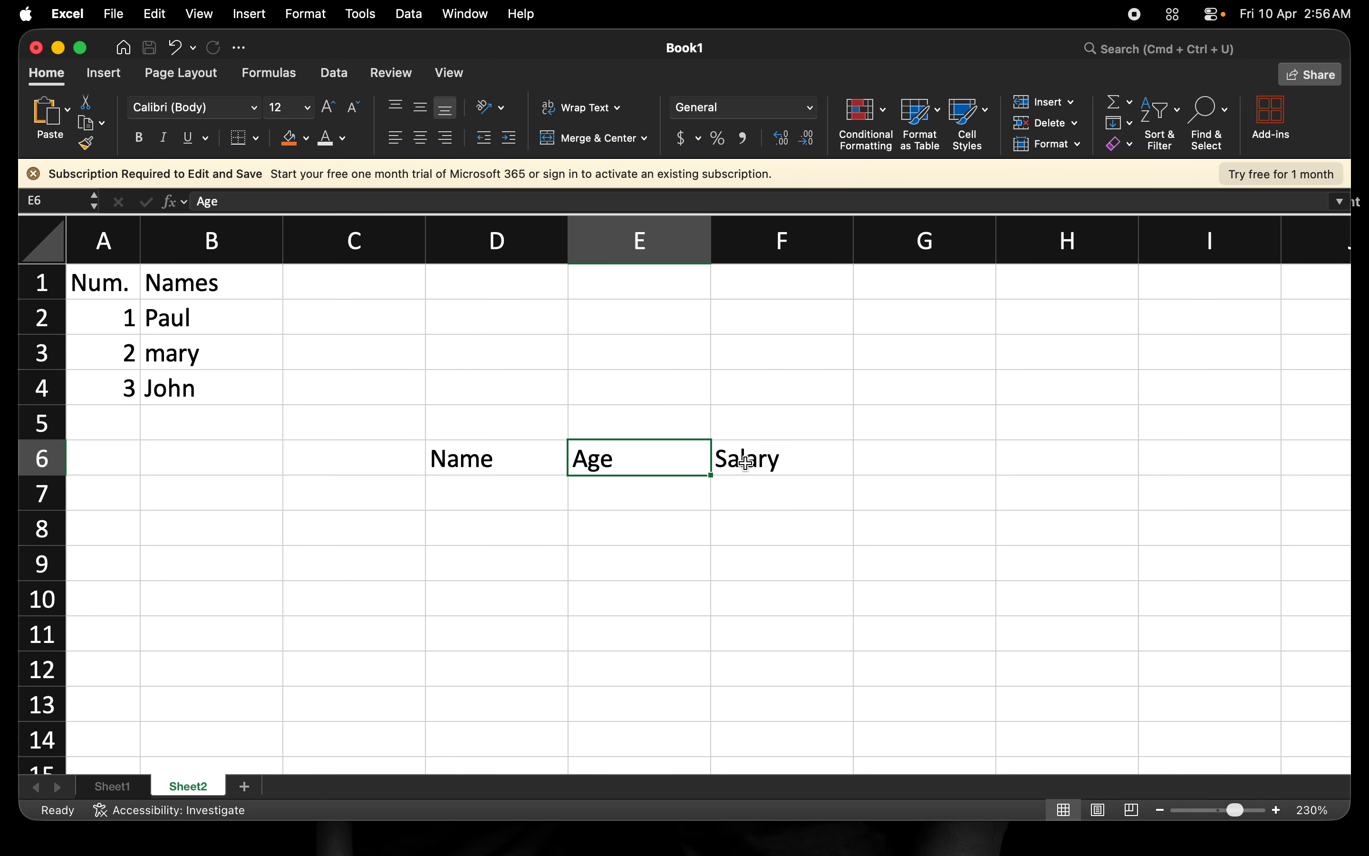
pyautogui.click(724, 463)
pyautogui.click(651, 461)
pyautogui.click(738, 463)
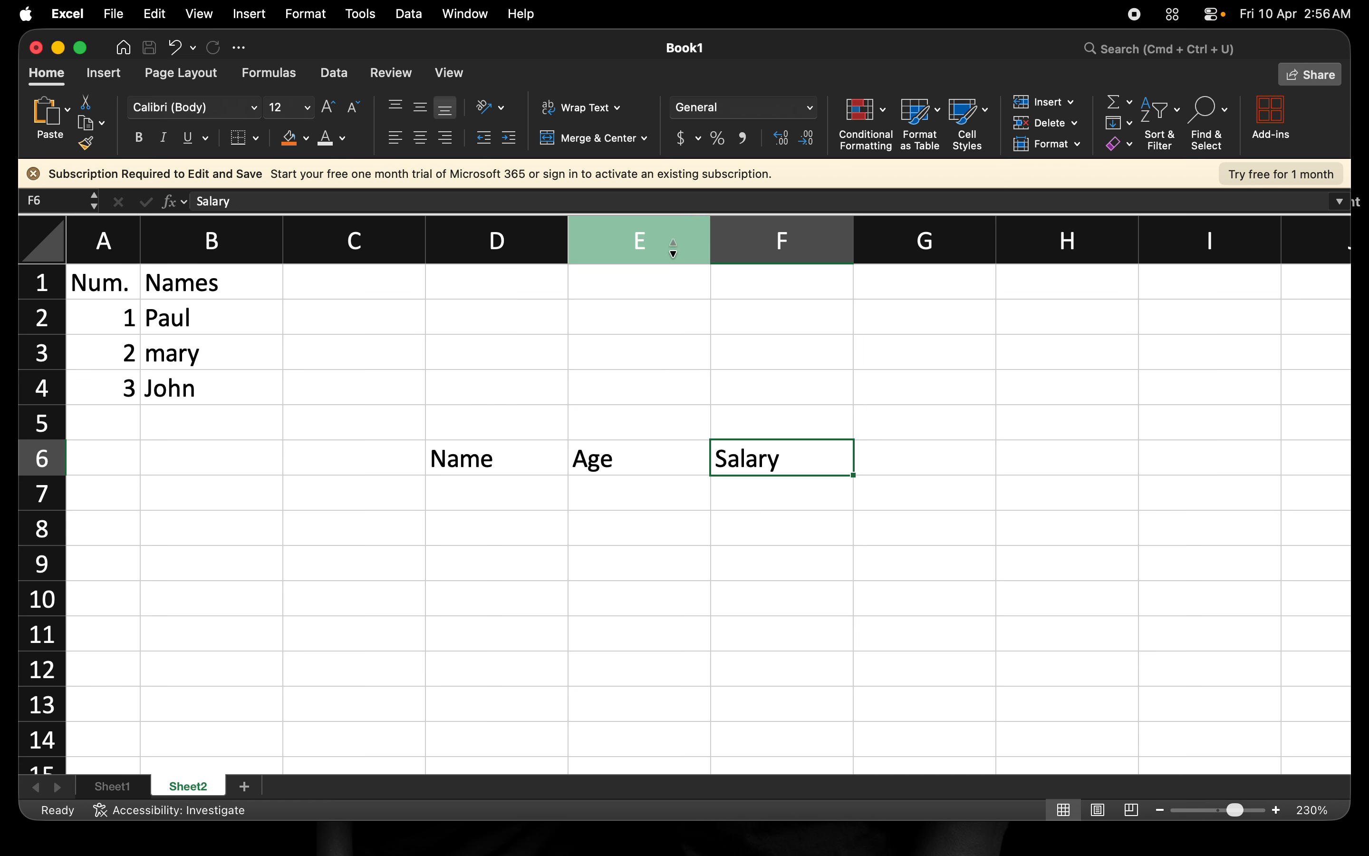
# Insert an empty column at F, shifting the Salary heading over to G6.
pyautogui.click(741, 240)
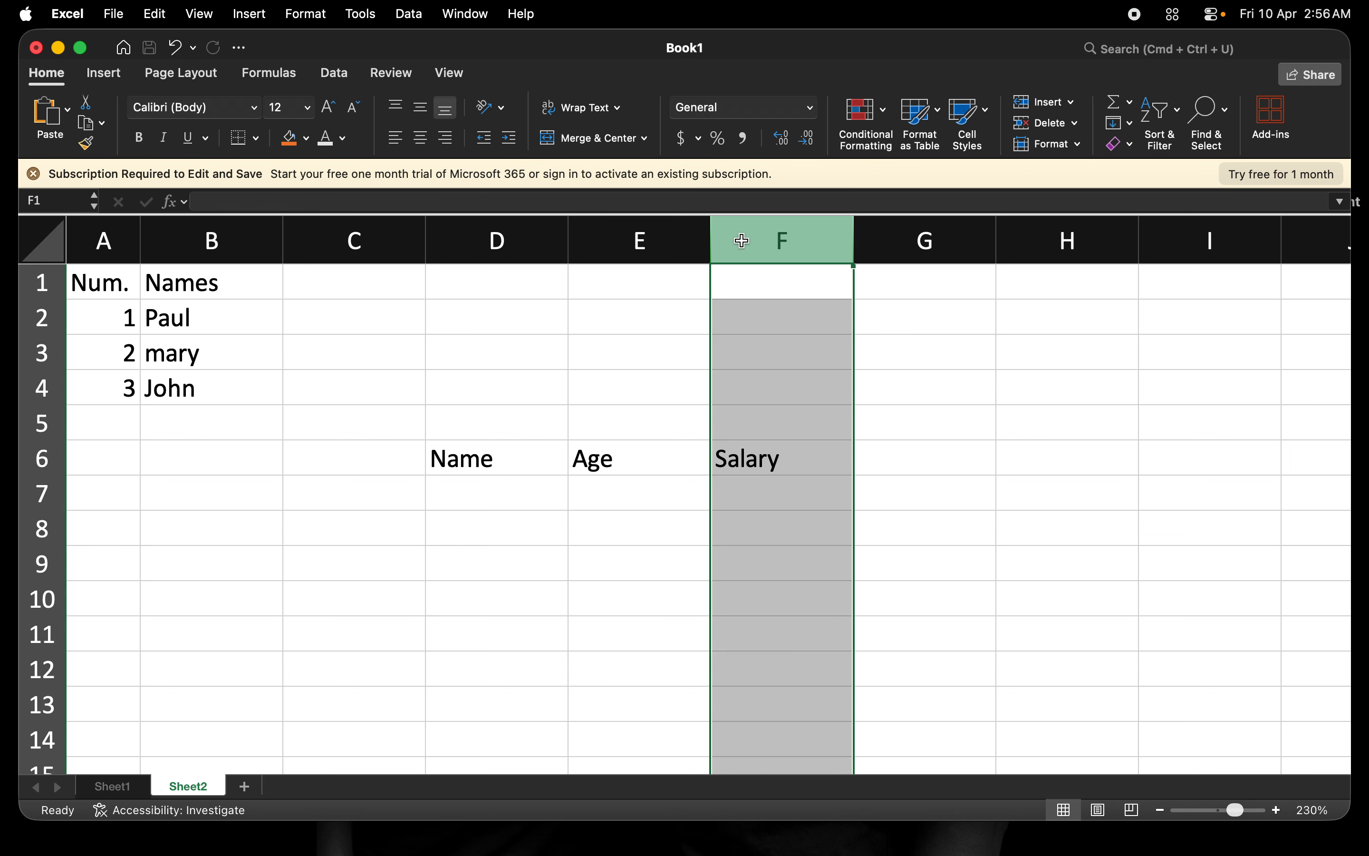
pyautogui.rightClick(741, 240)
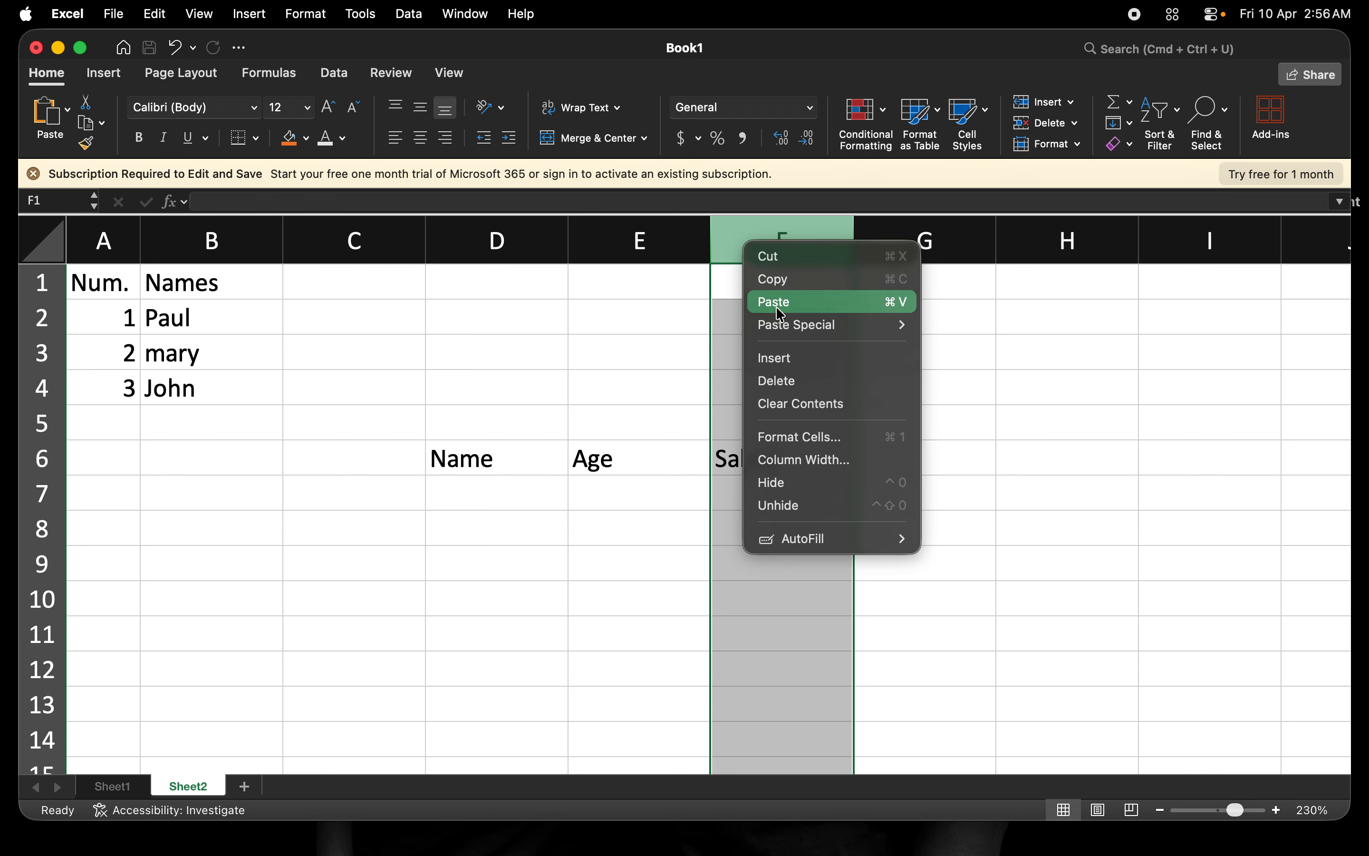
pyautogui.click(789, 365)
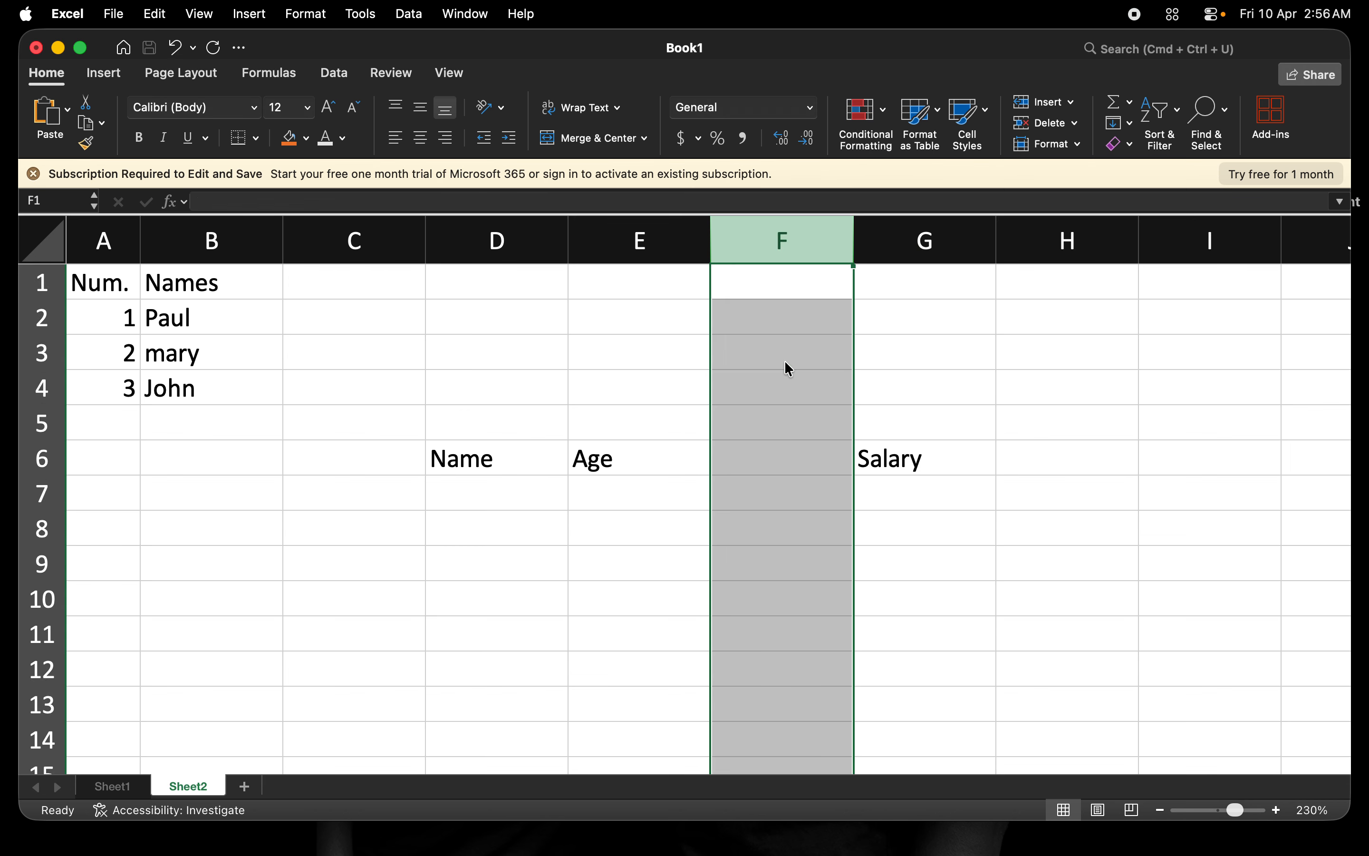
# Enter the heading 'Email' in cell F6.
pyautogui.click(744, 466)
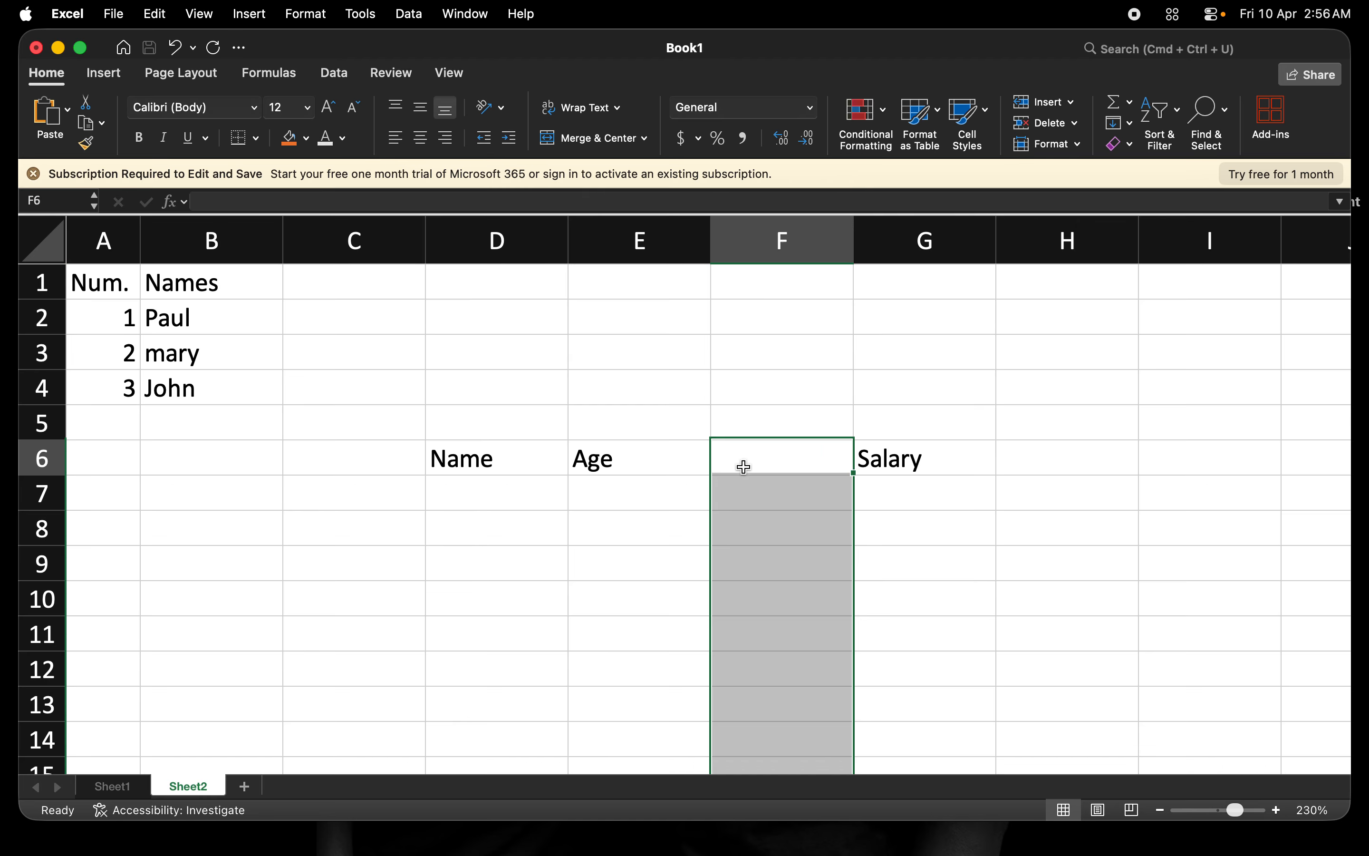
pyautogui.write('emal')
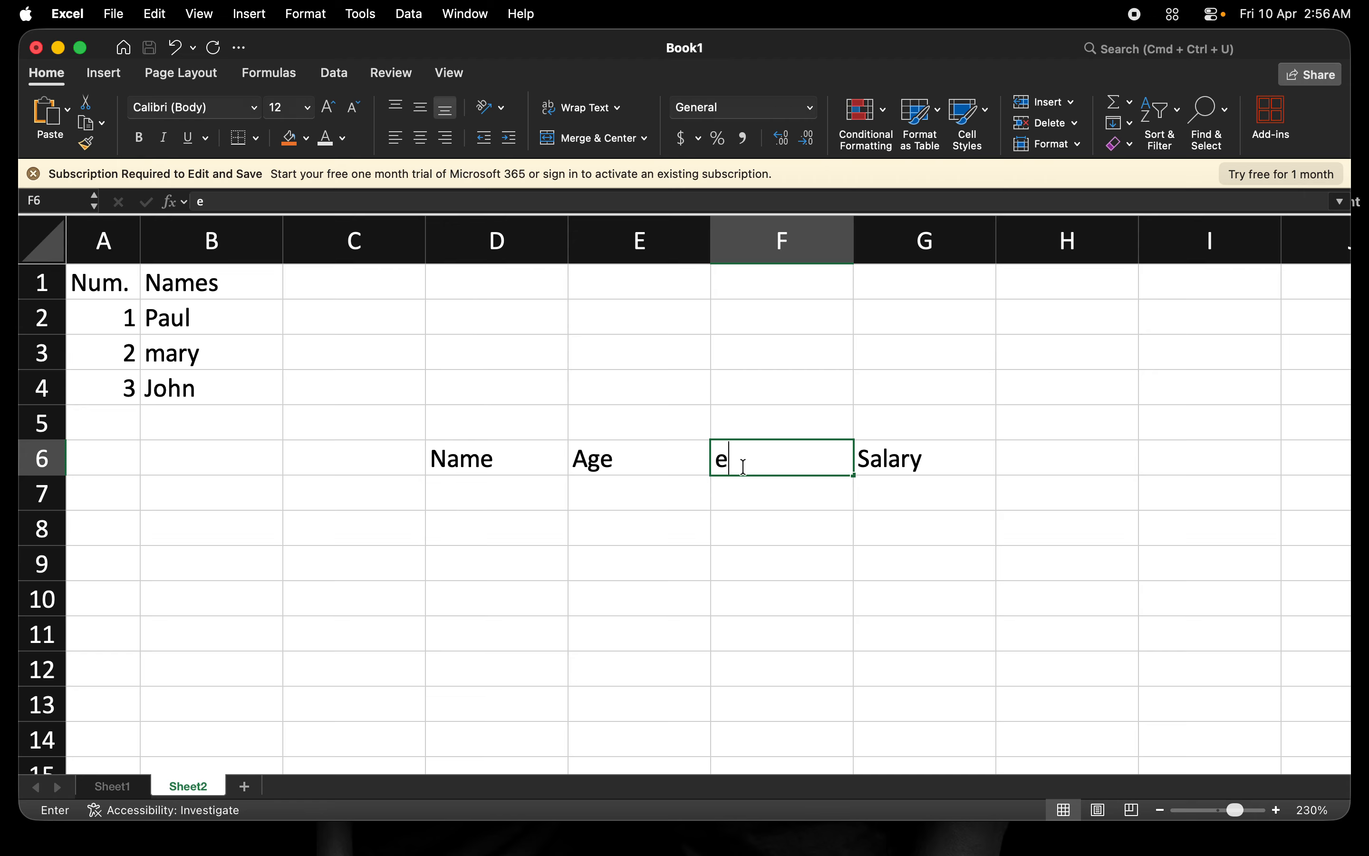
pyautogui.press('BackSpace')
pyautogui.press('BackSpace')
pyautogui.press('BackSpace')
pyautogui.press('BackSpace')
pyautogui.write('Email')
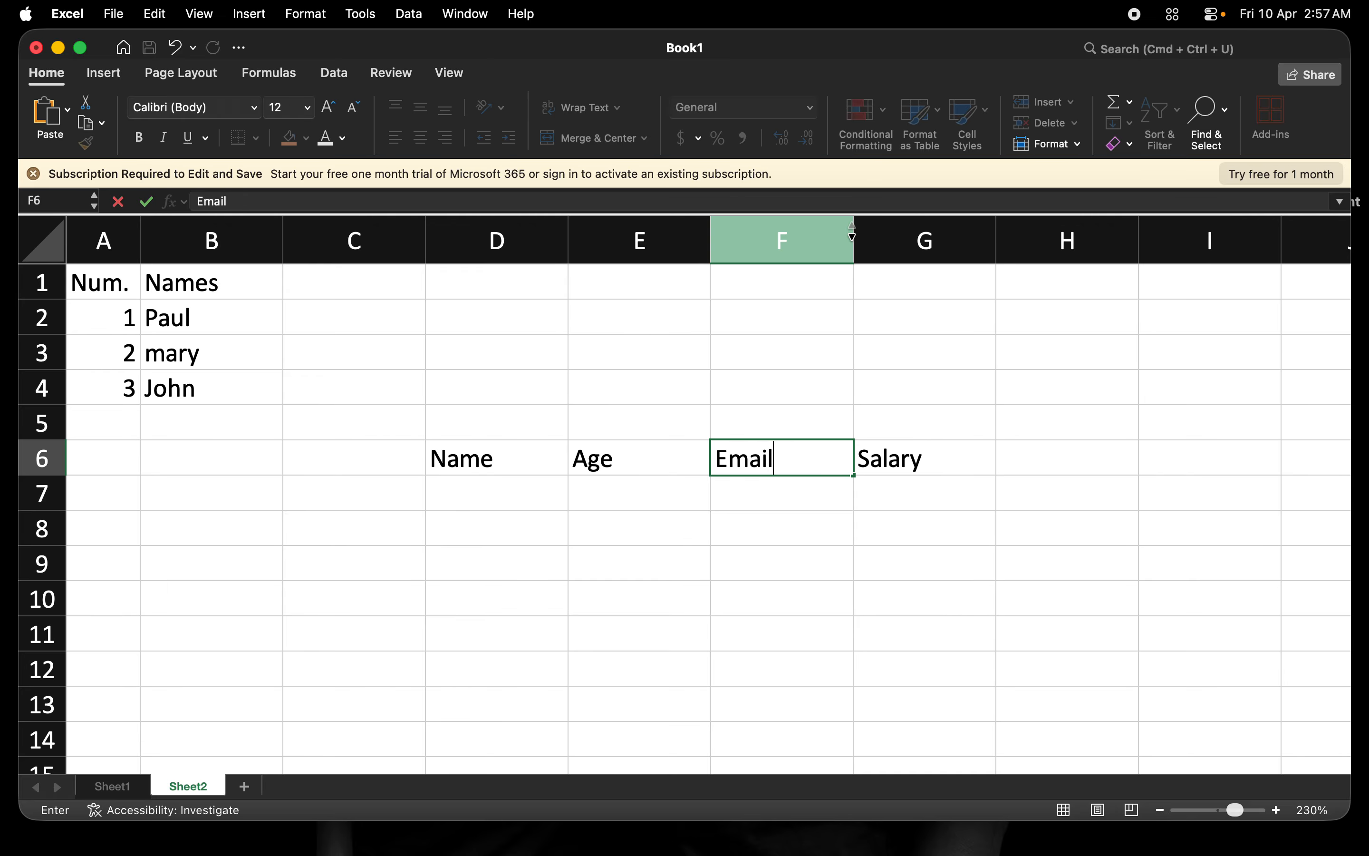
pyautogui.click(774, 414)
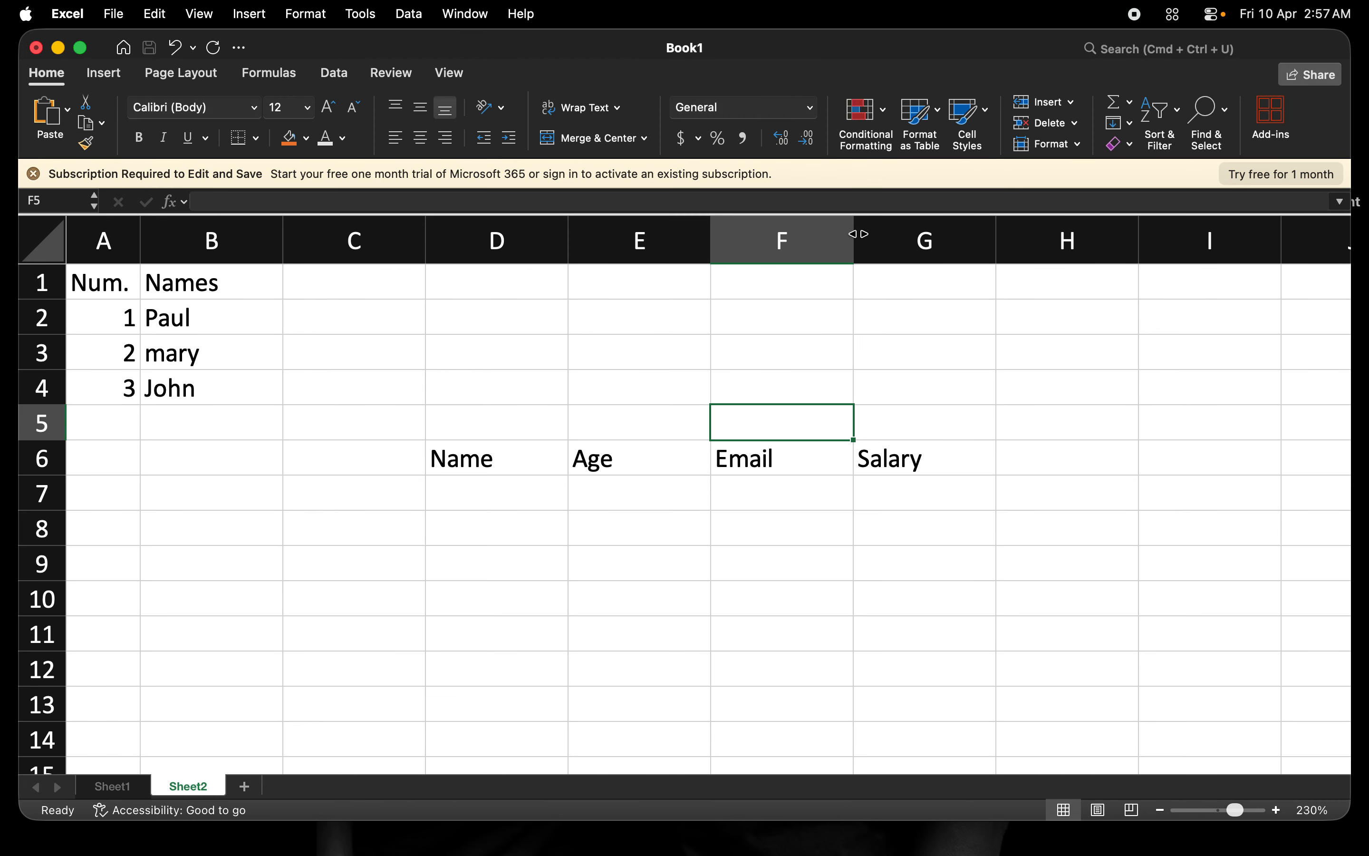
# Adjust the Email column width and AutoFit the Salary, Age and Name columns to their headings.
pyautogui.moveTo(858, 234); pyautogui.dragTo(779, 232)
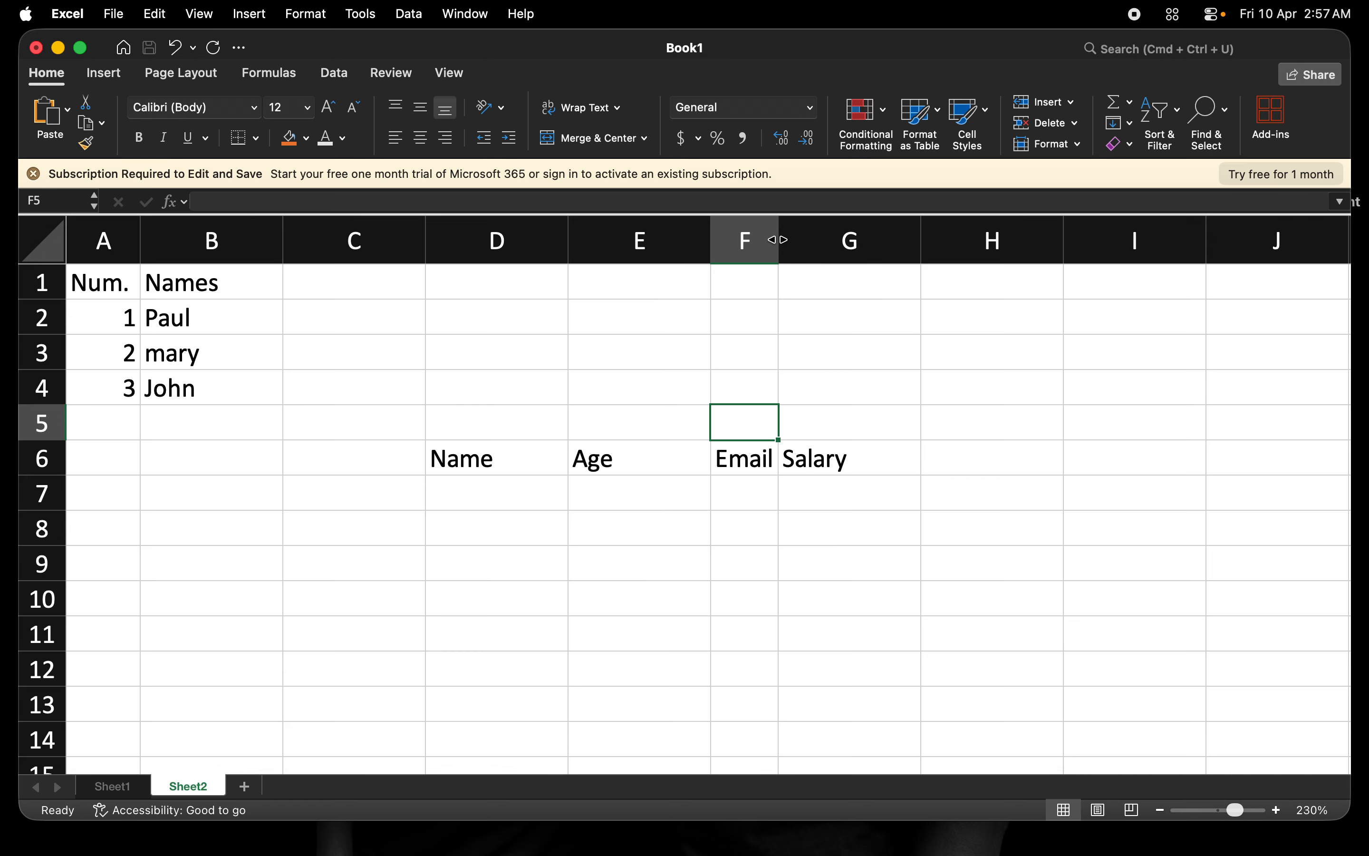
pyautogui.moveTo(778, 240); pyautogui.dragTo(787, 240)
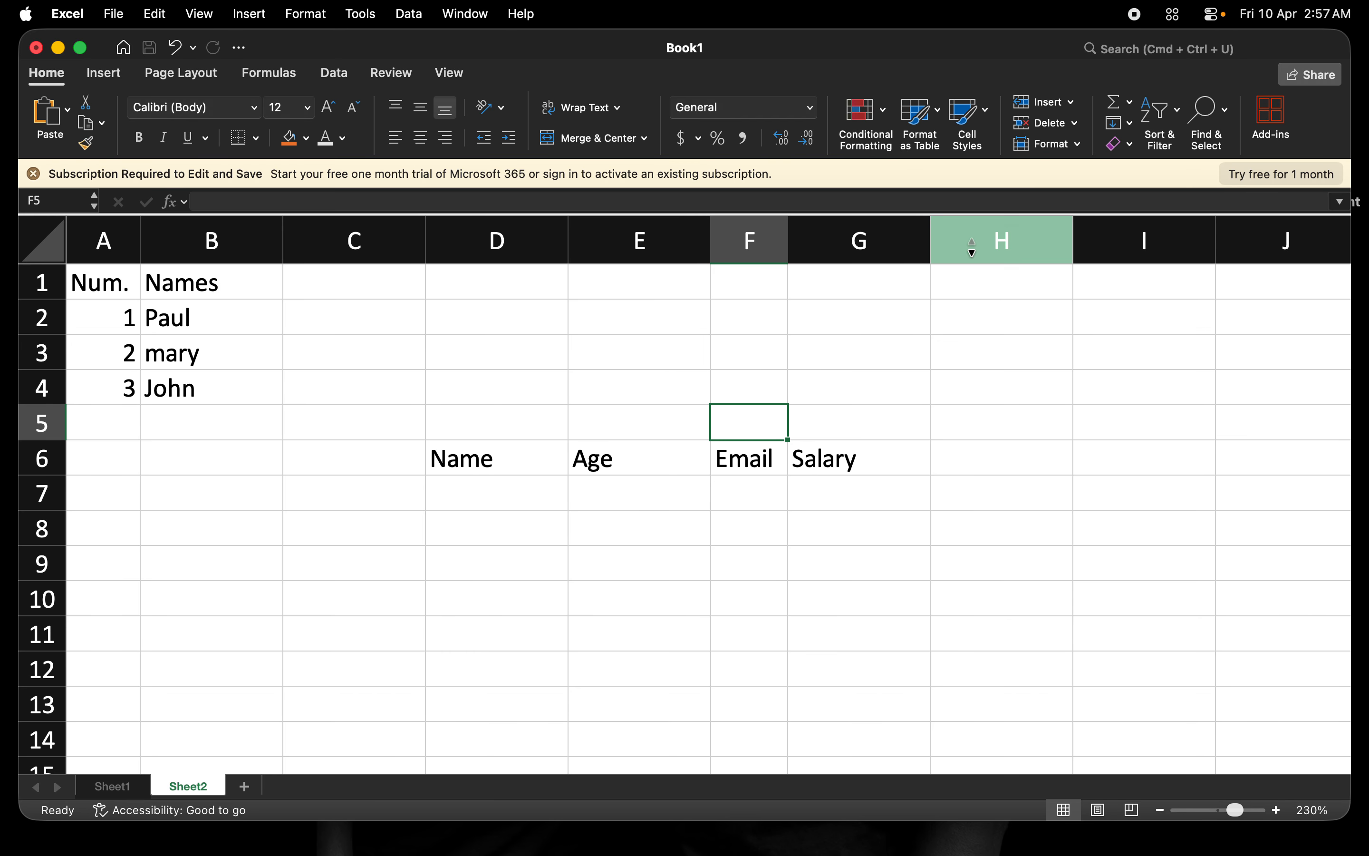
pyautogui.doubleClick(931, 246)
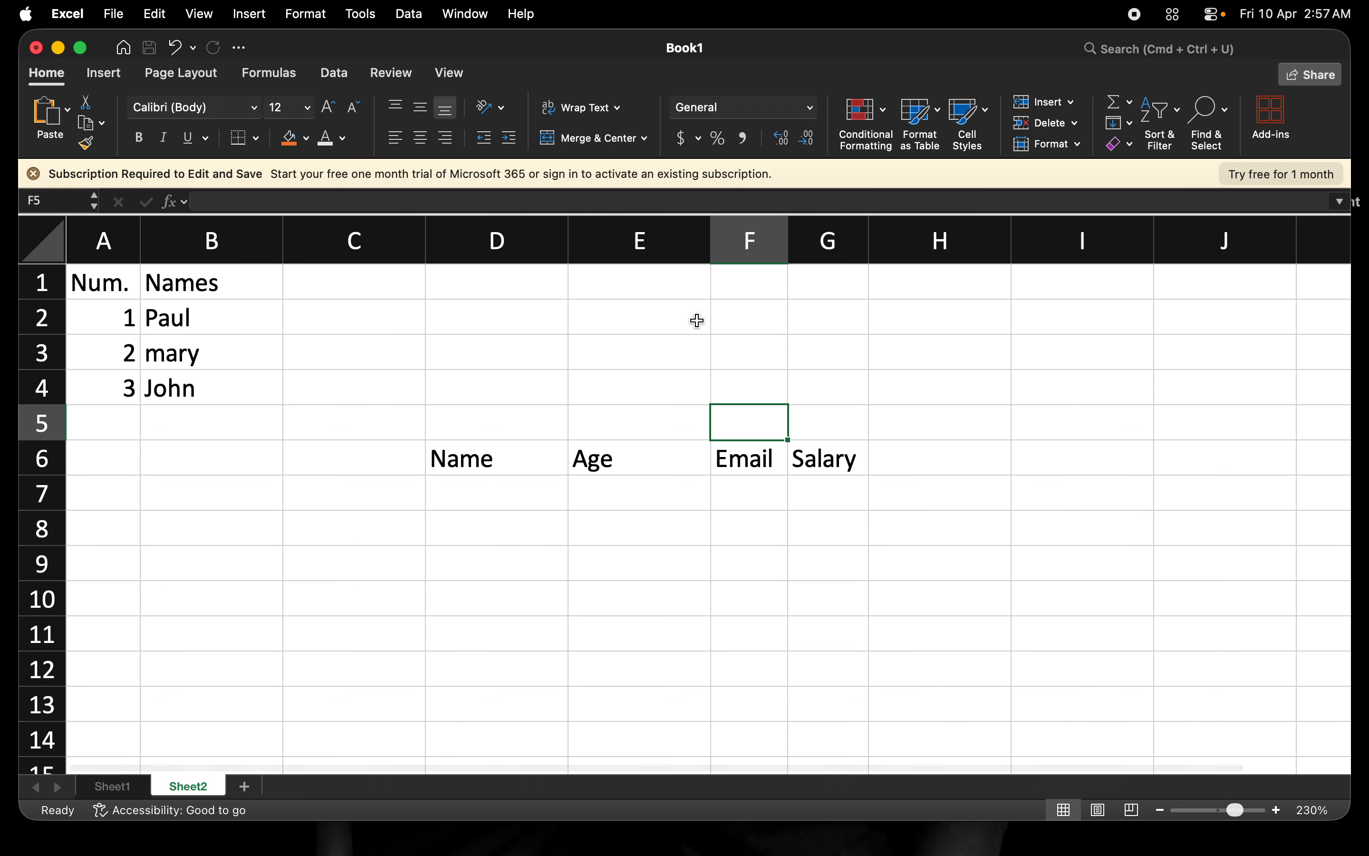
pyautogui.doubleClick(710, 243)
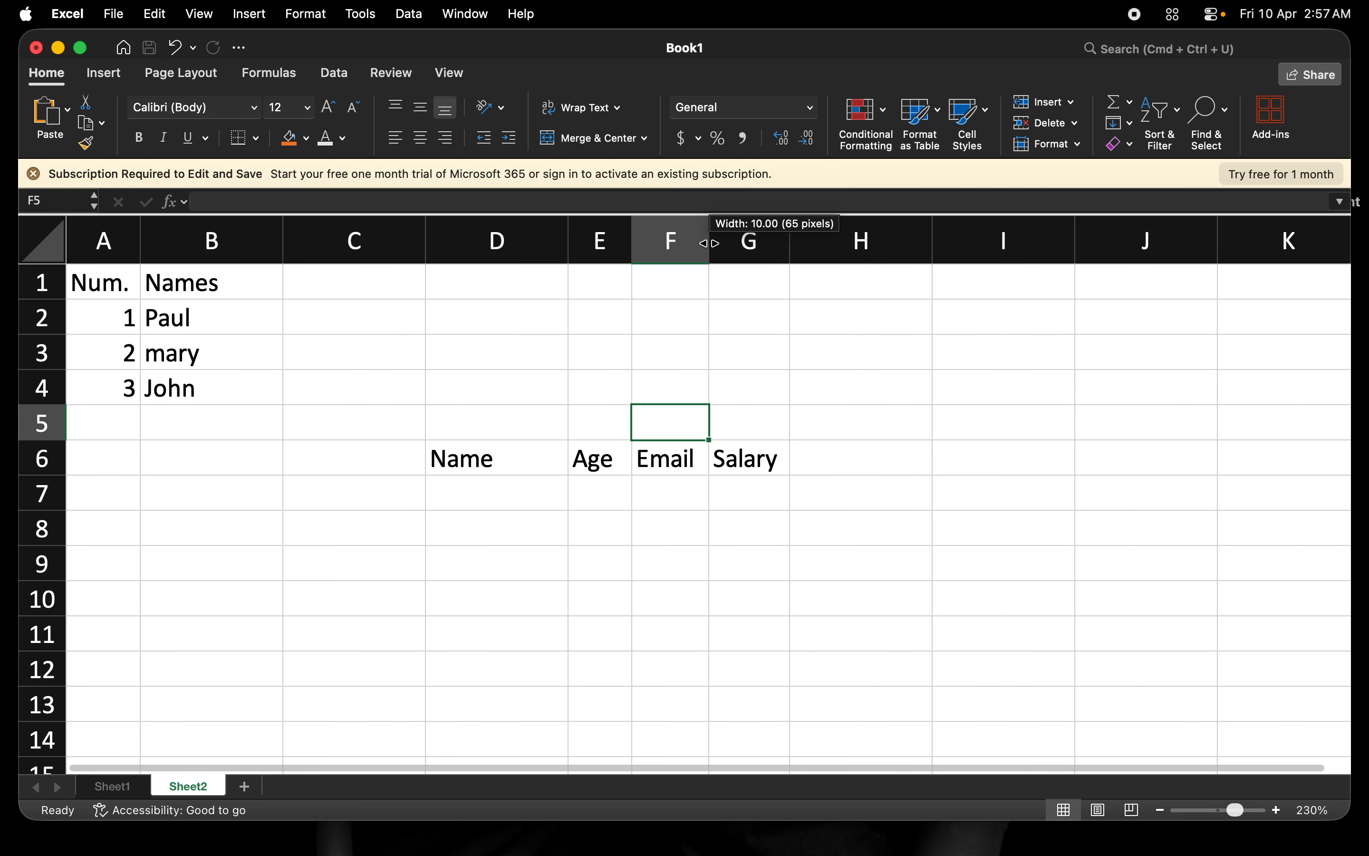
pyautogui.doubleClick(571, 240)
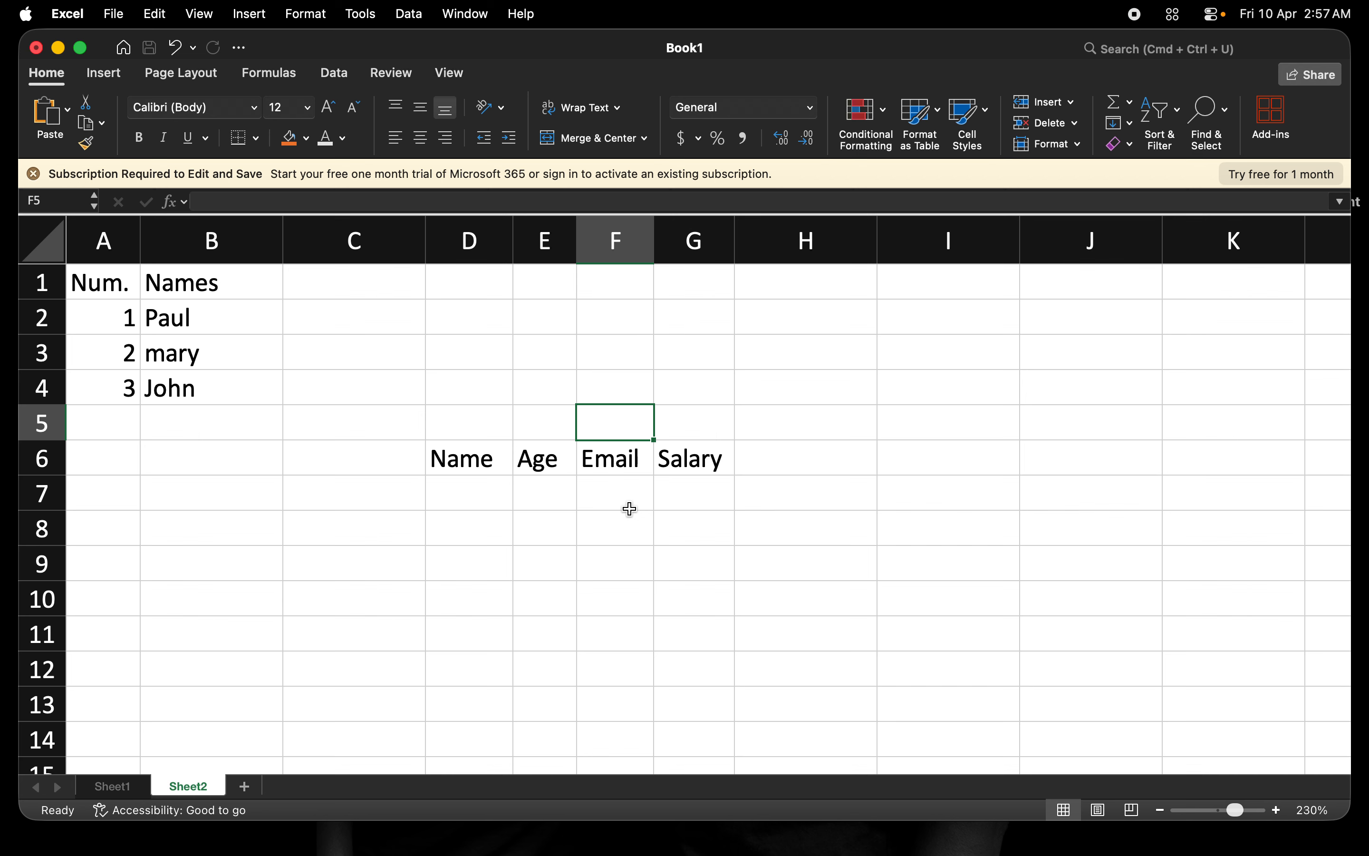
pyautogui.click(466, 496)
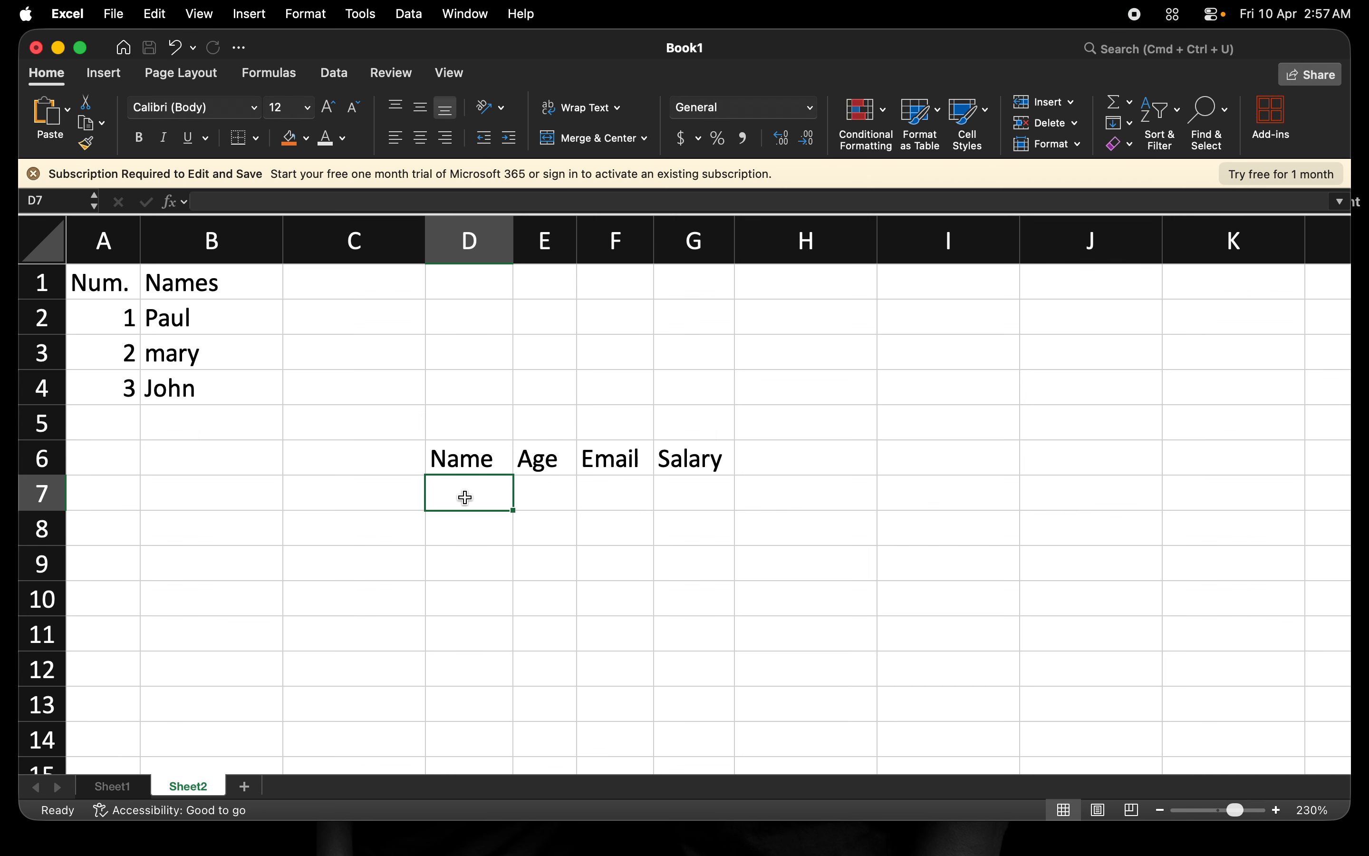
# Enter the person's full name in D7 and widen the Name column to show it.
pyautogui.write('John Doe')
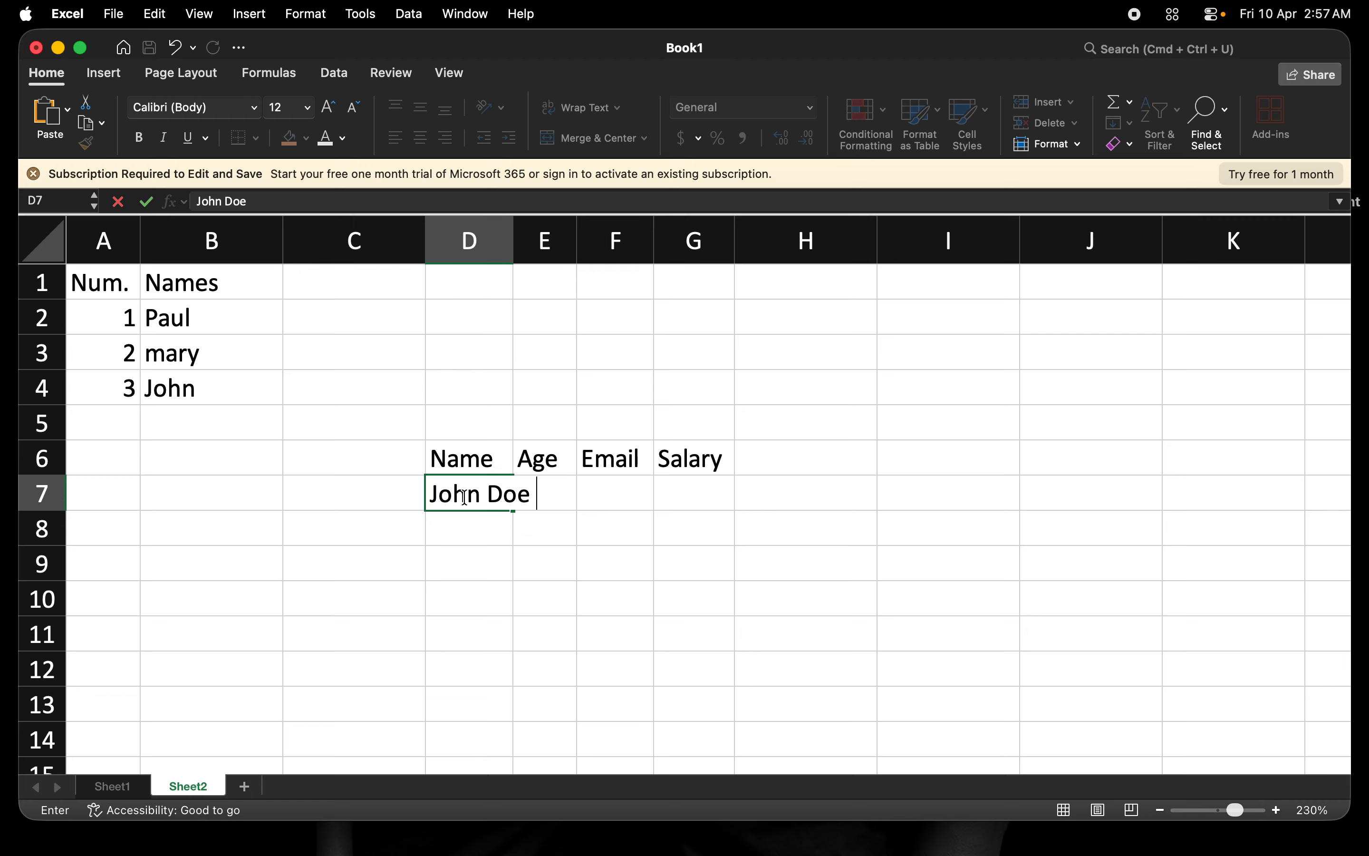
pyautogui.press('Tab')
pyautogui.click(597, 491)
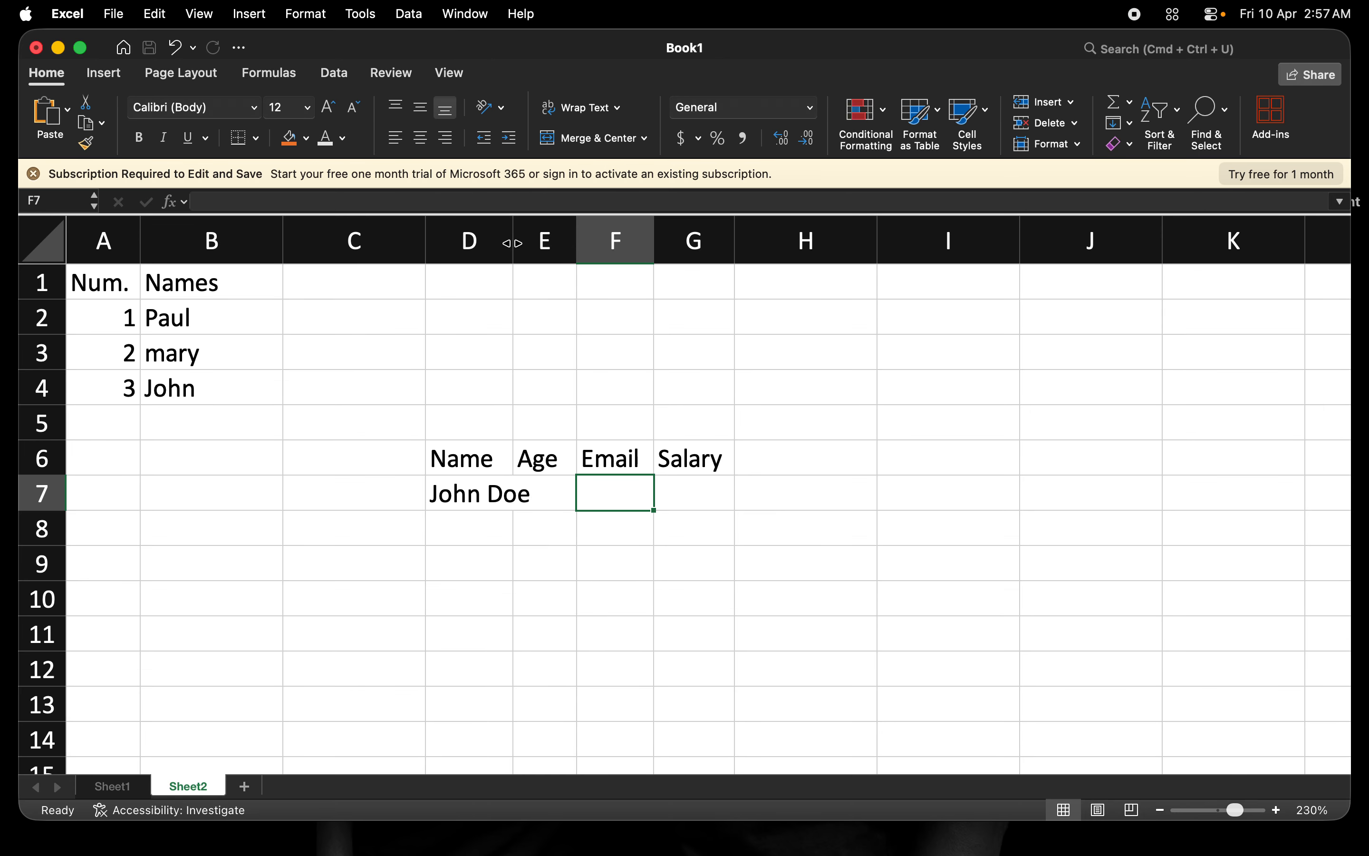
pyautogui.moveTo(513, 243); pyautogui.dragTo(544, 242)
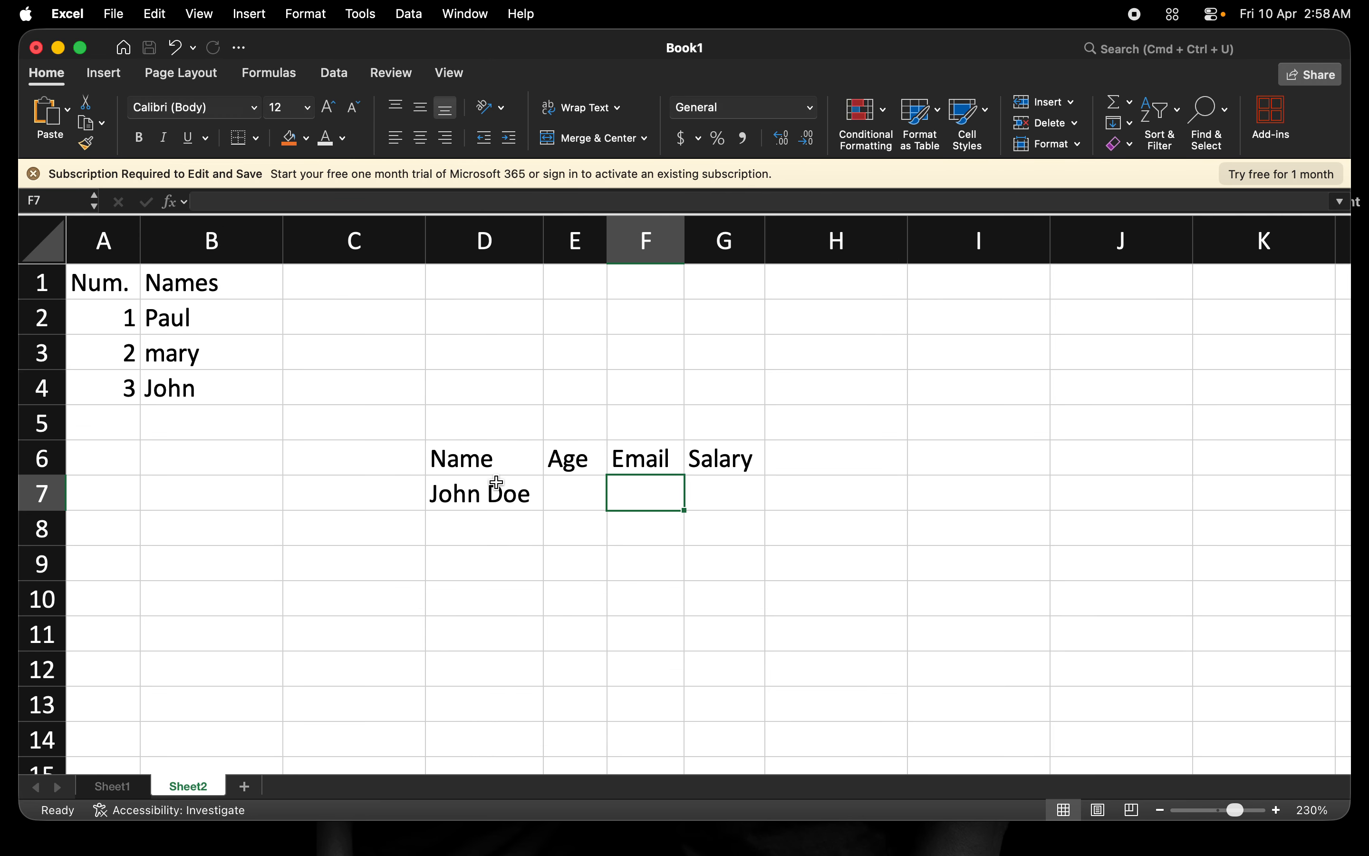
# Enter age 20 in E7 and the person's email address in F7, widening the Email column.
pyautogui.click(568, 493)
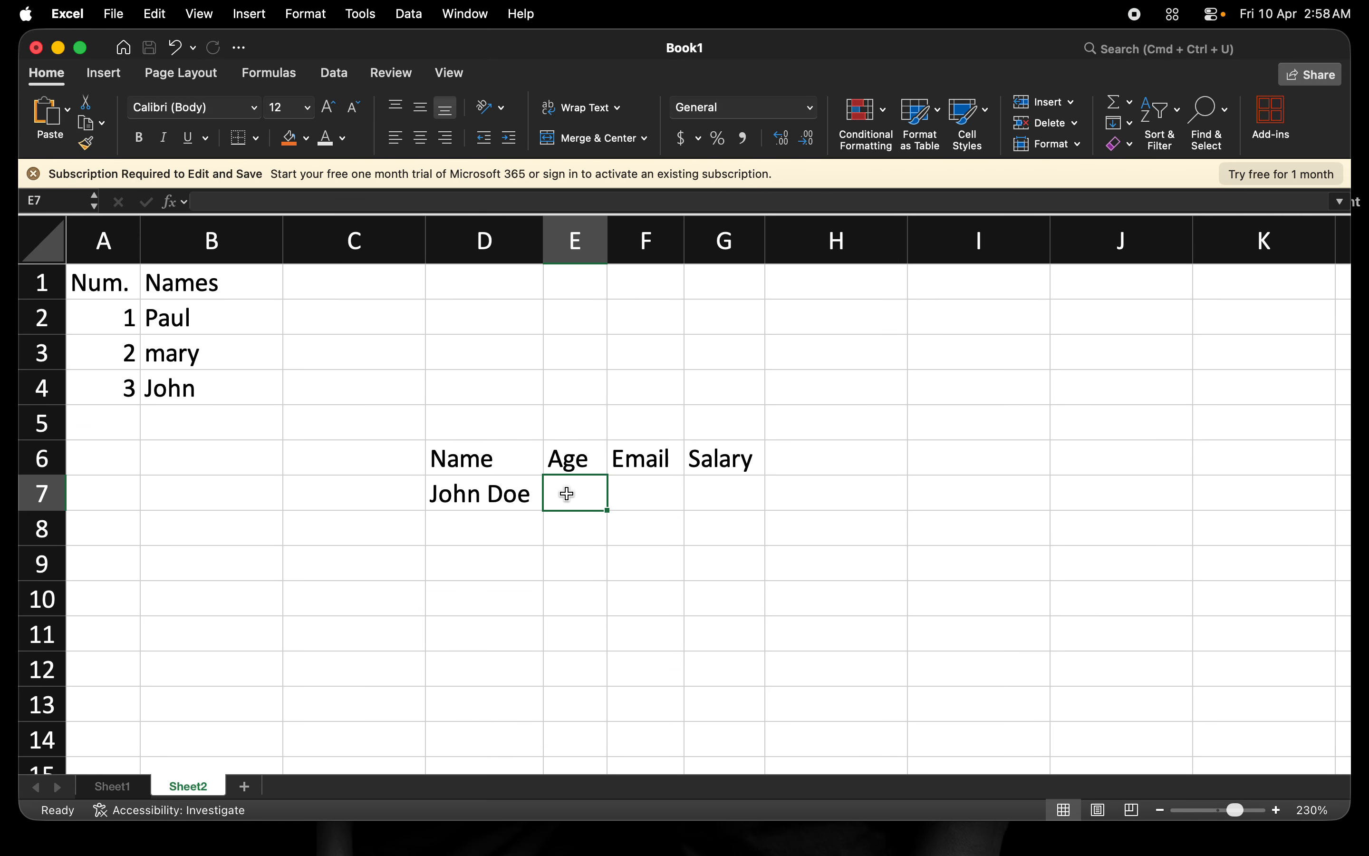
pyautogui.write('20')
pyautogui.press('Tab')
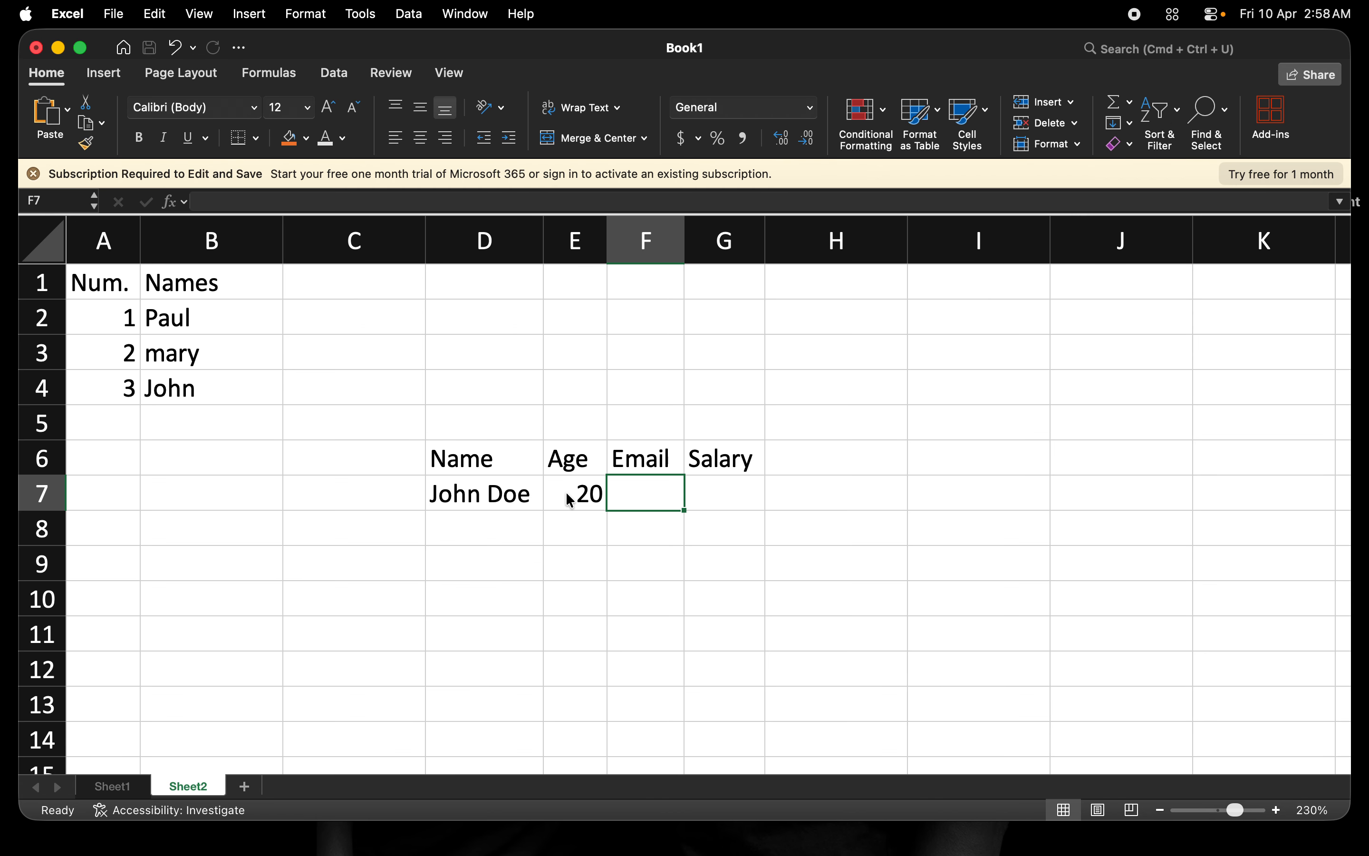
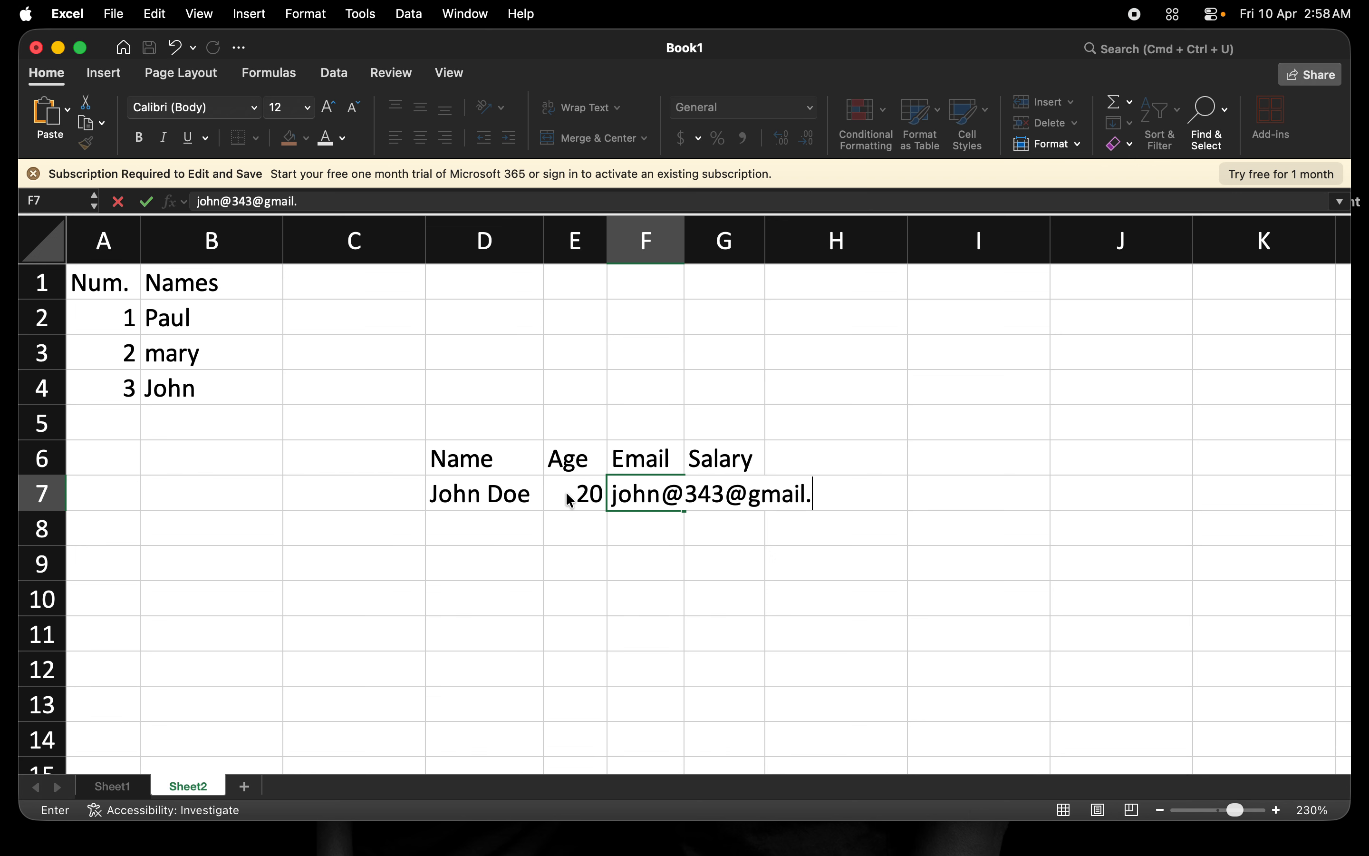
pyautogui.press('Tab')
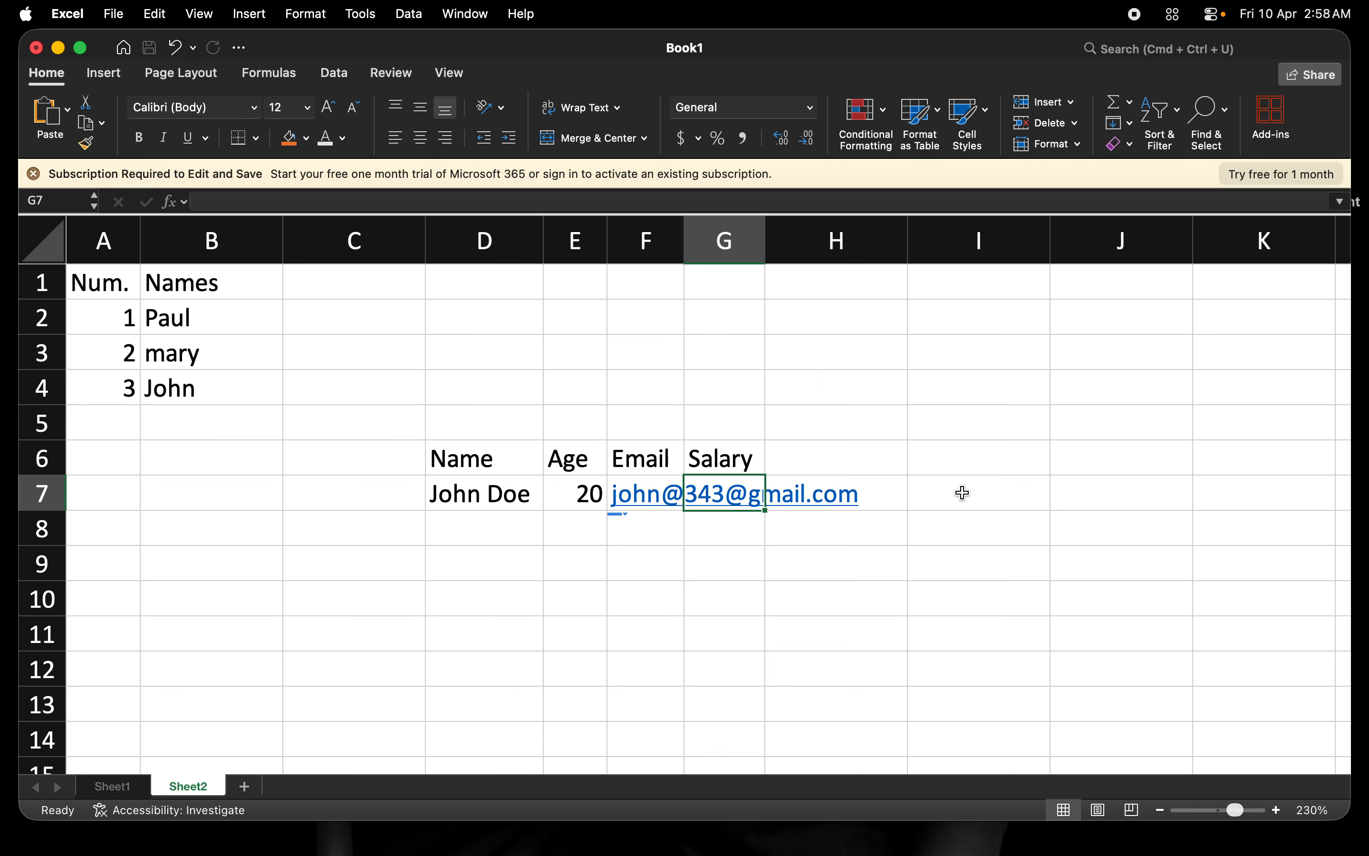
pyautogui.click(963, 493)
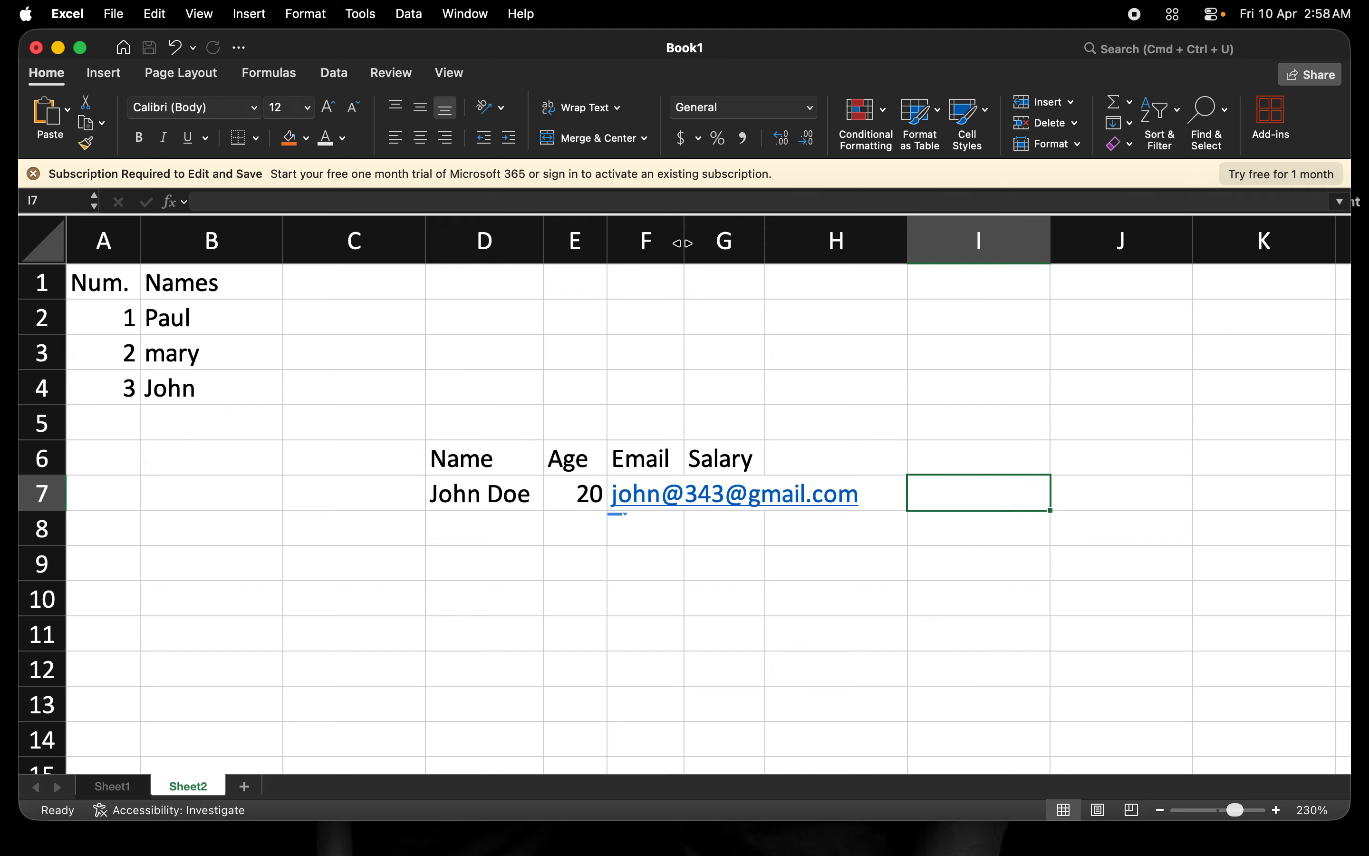
pyautogui.moveTo(681, 243); pyautogui.dragTo(871, 243)
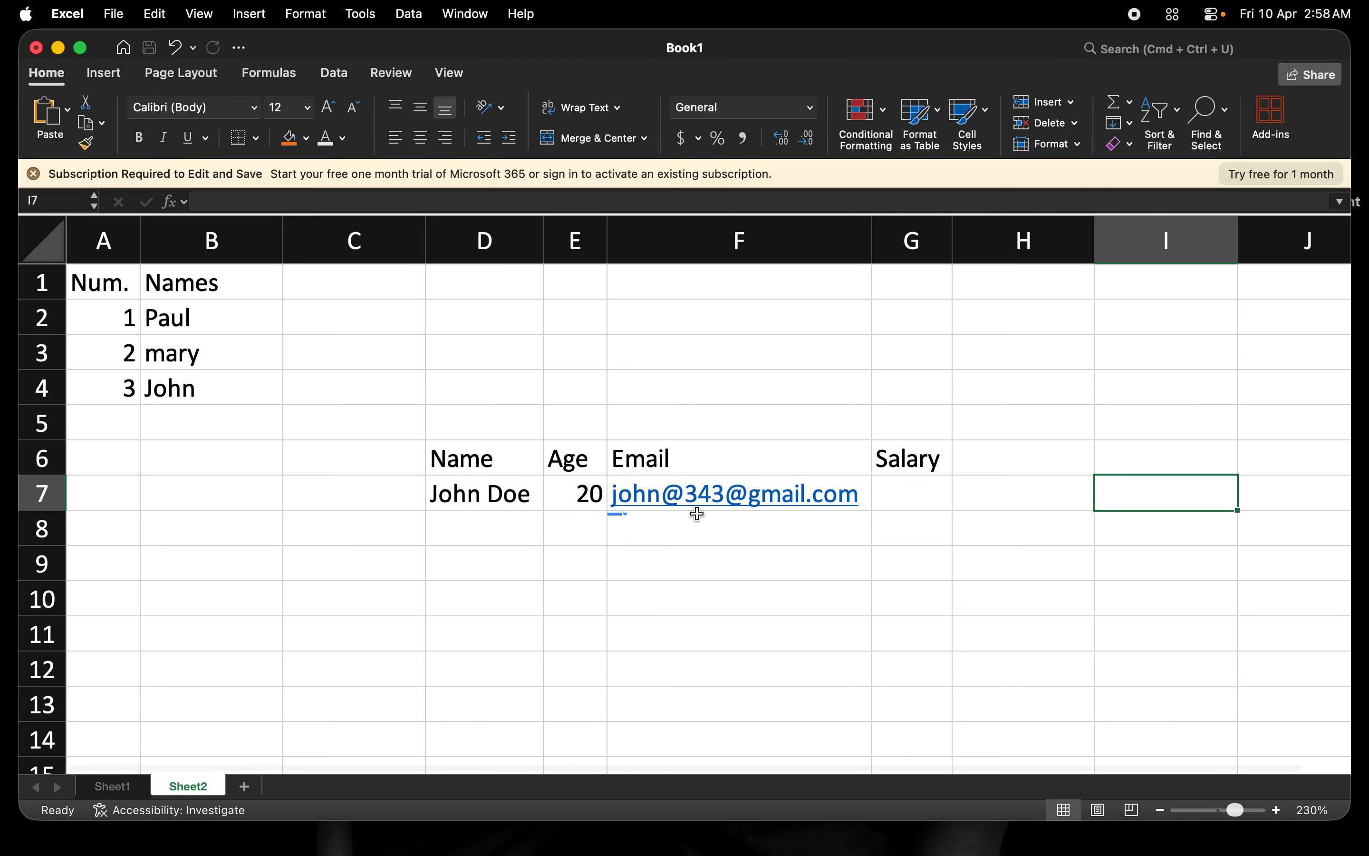
# Enter the salary 500 in cell G7.
pyautogui.click(894, 491)
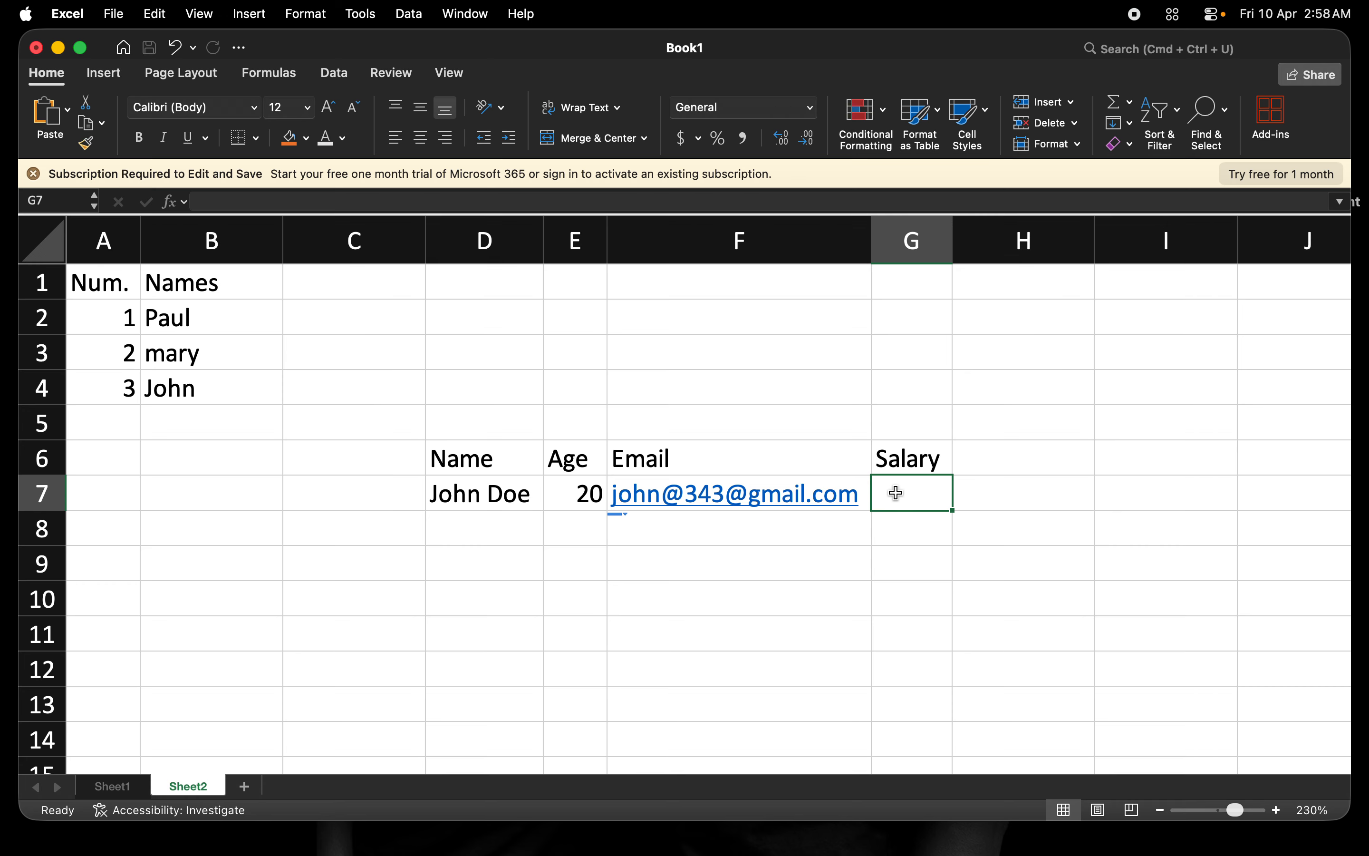
pyautogui.write('500')
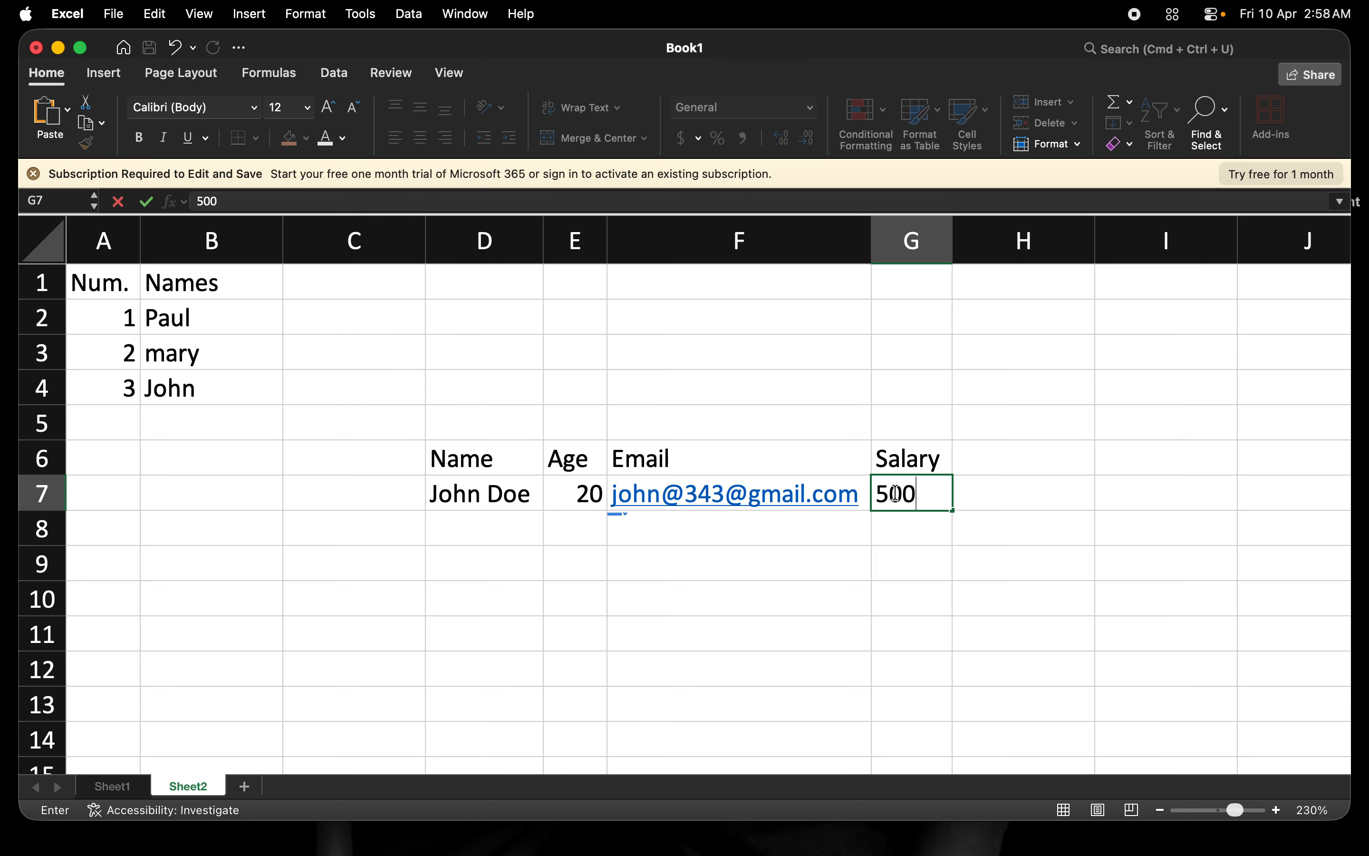
pyautogui.press('Tab')
pyautogui.click(913, 487)
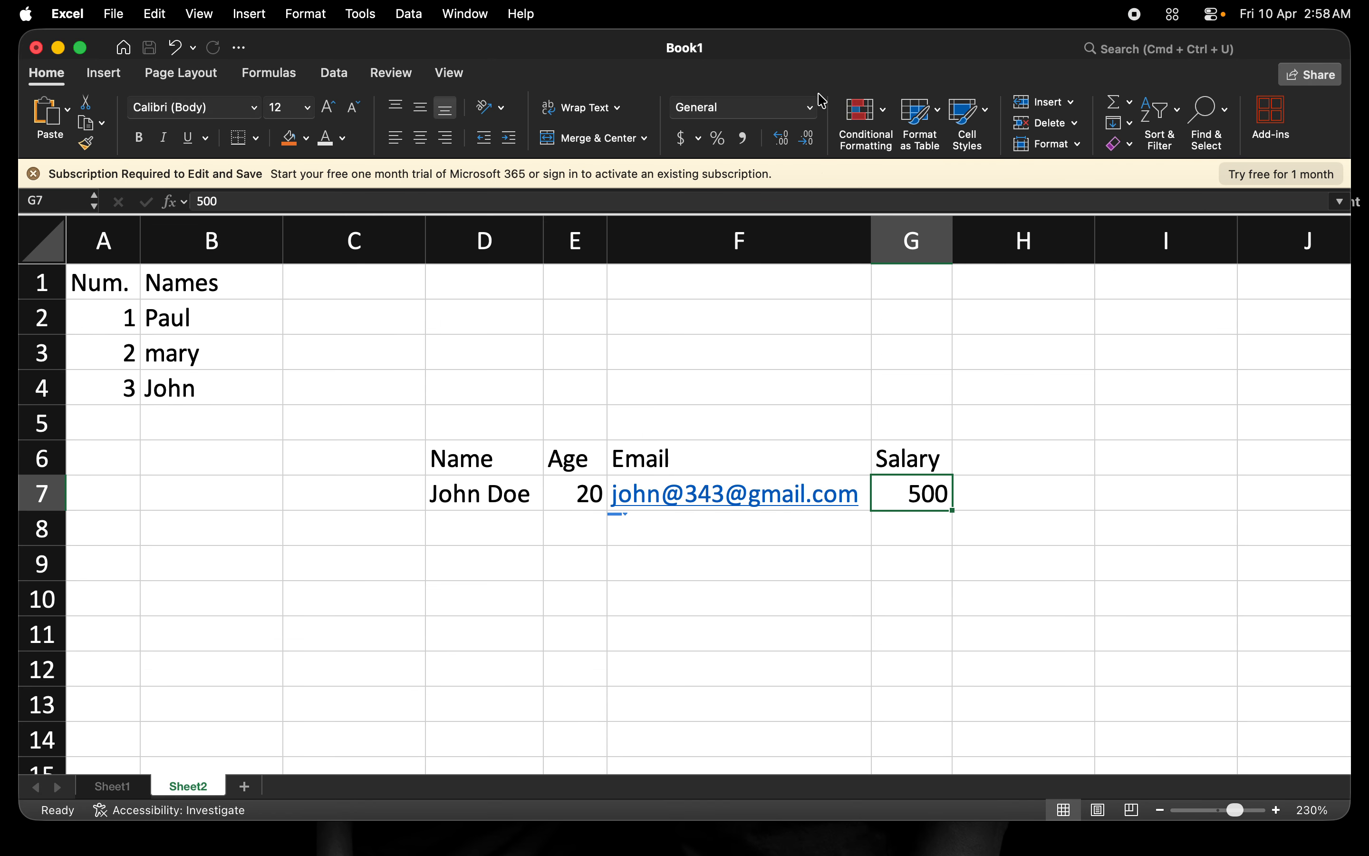
pyautogui.click(813, 107)
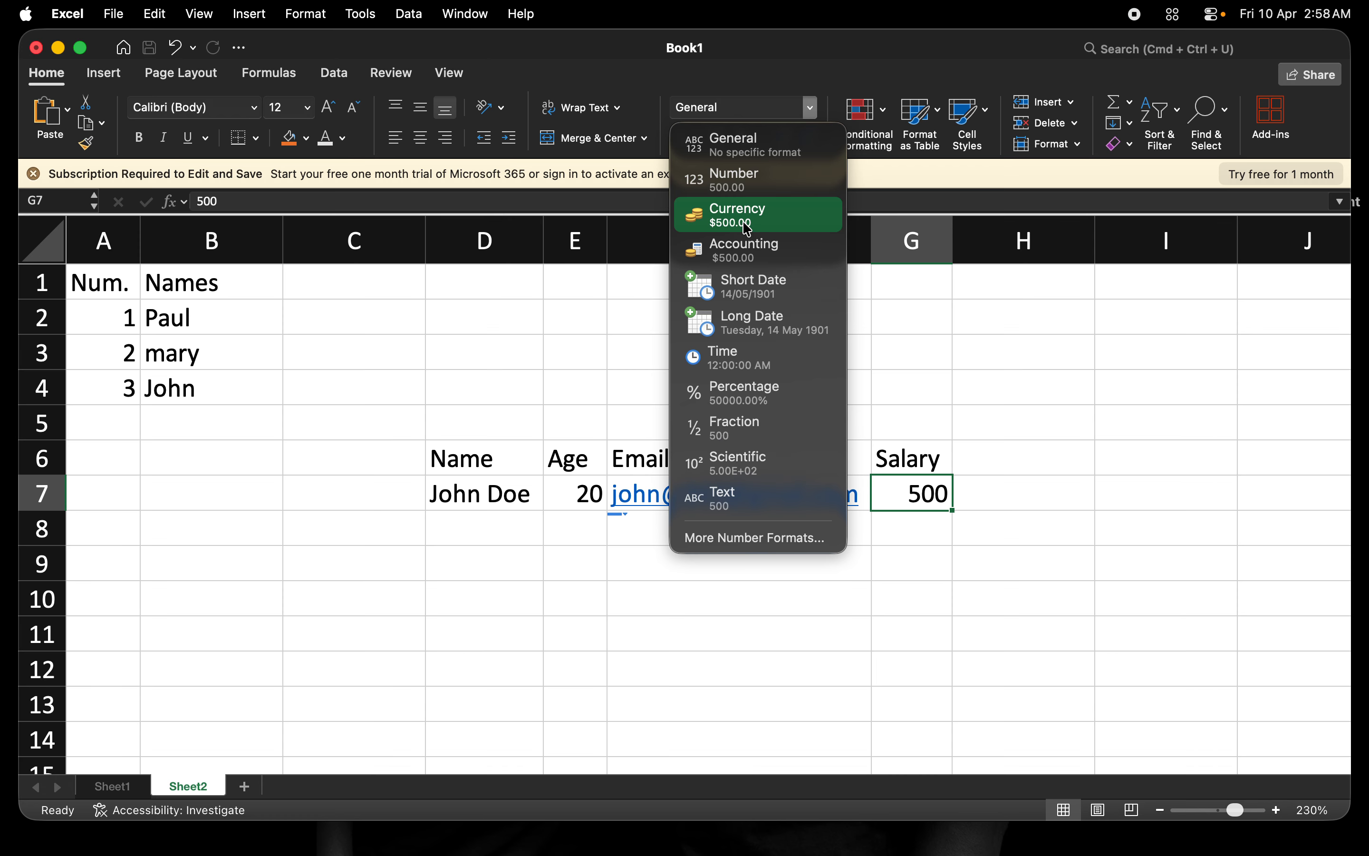
# Format the salary in G7 as Accounting and the age in E7 as Number with 0 decimals.
pyautogui.click(746, 251)
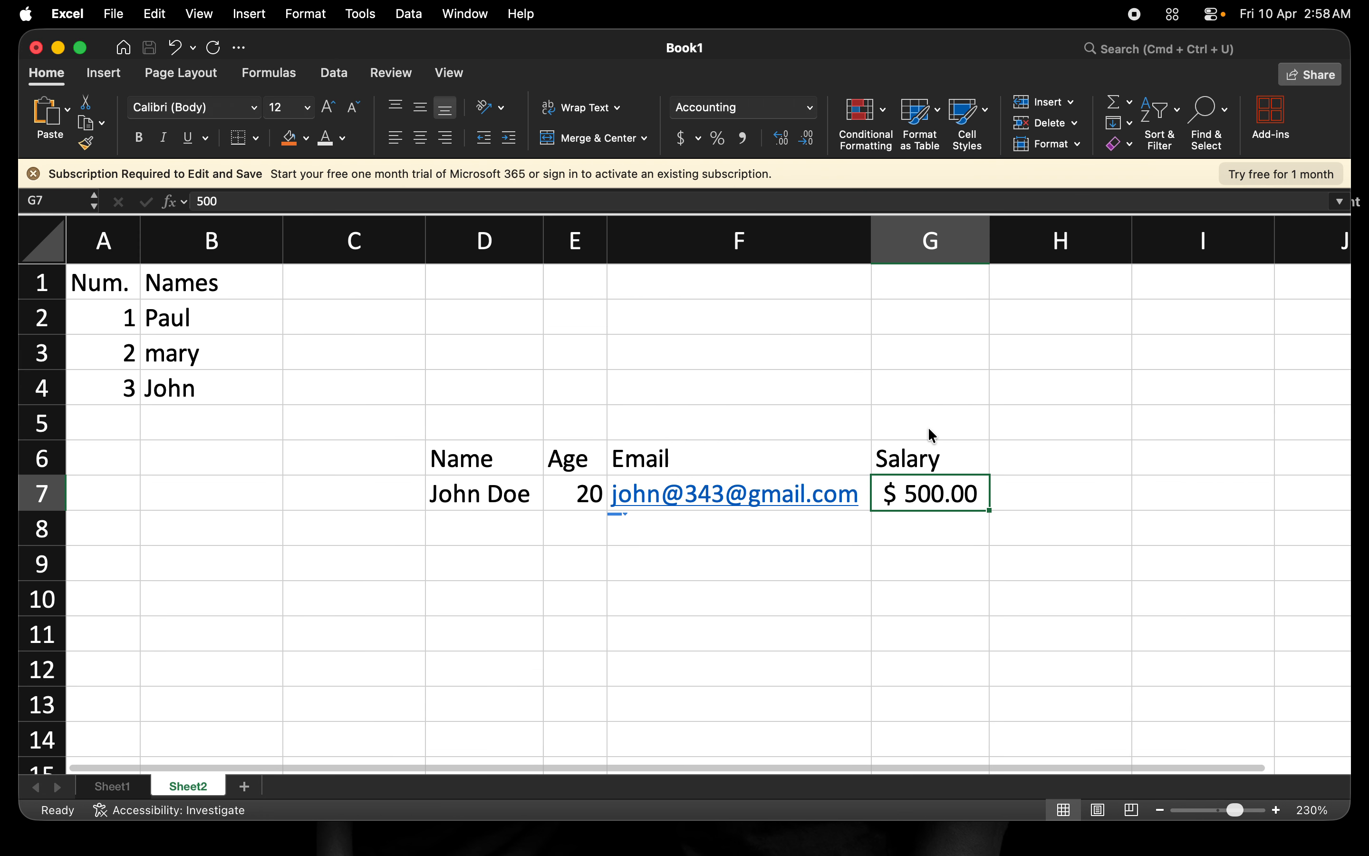
pyautogui.click(576, 492)
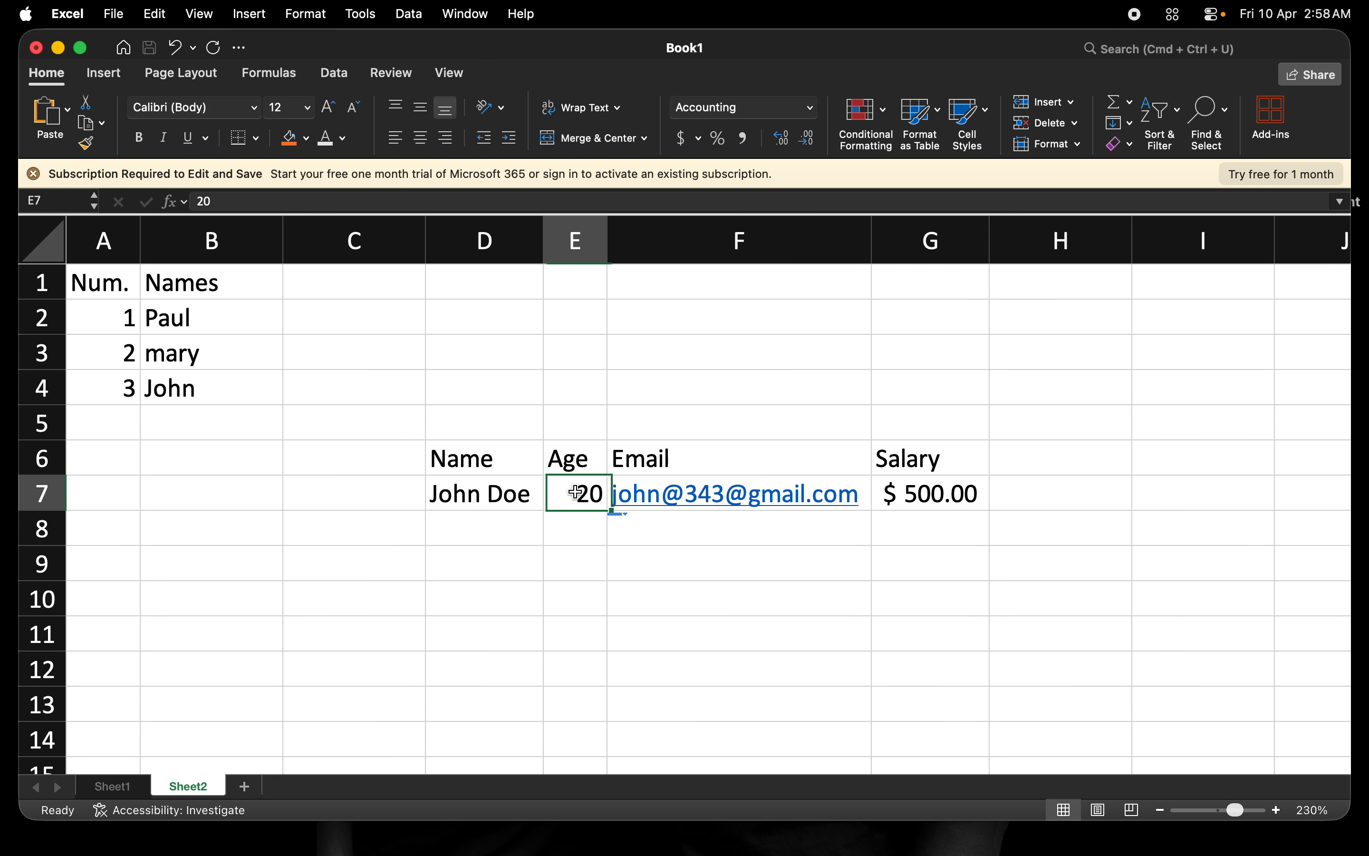
pyautogui.click(811, 107)
pyautogui.click(758, 181)
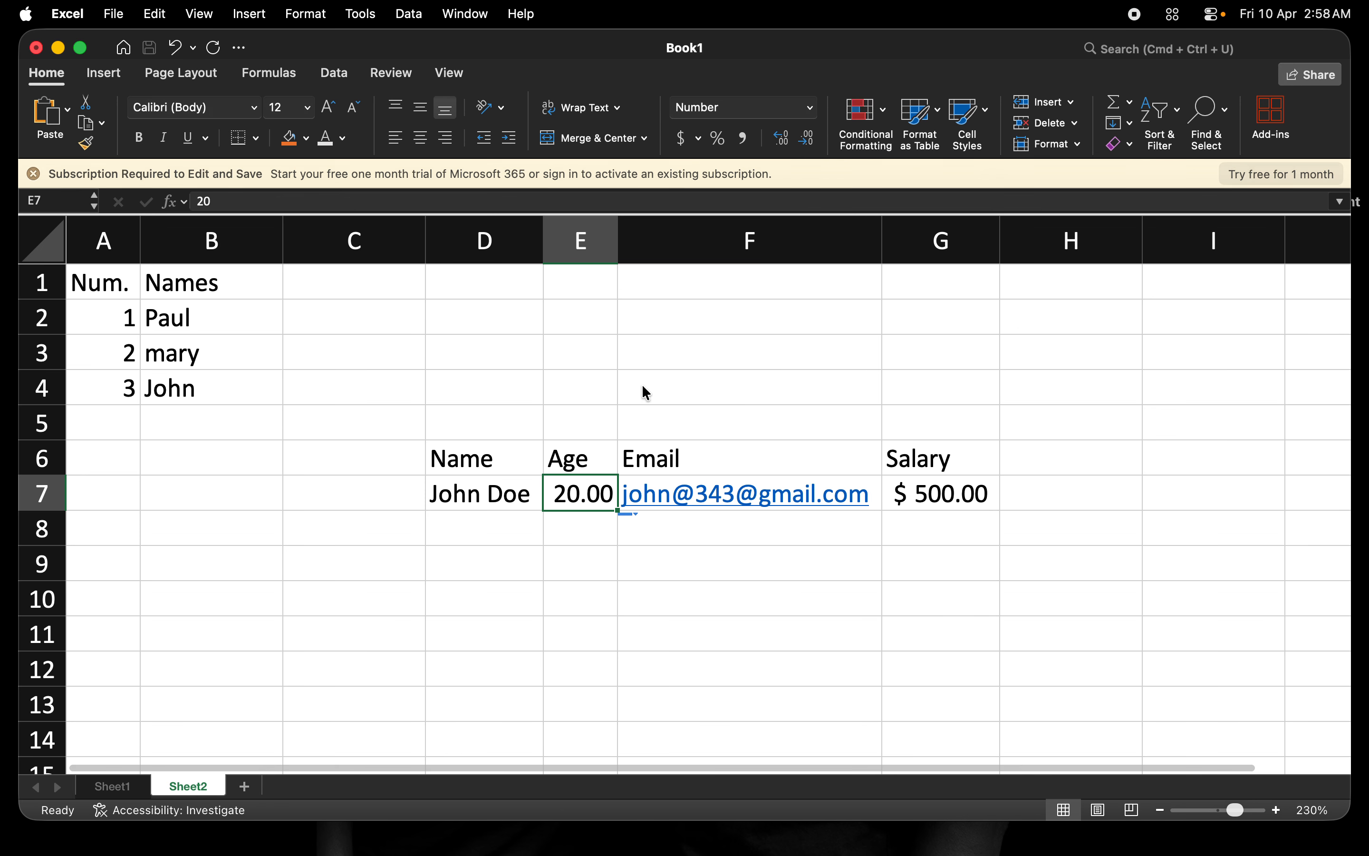
pyautogui.click(812, 108)
pyautogui.click(742, 544)
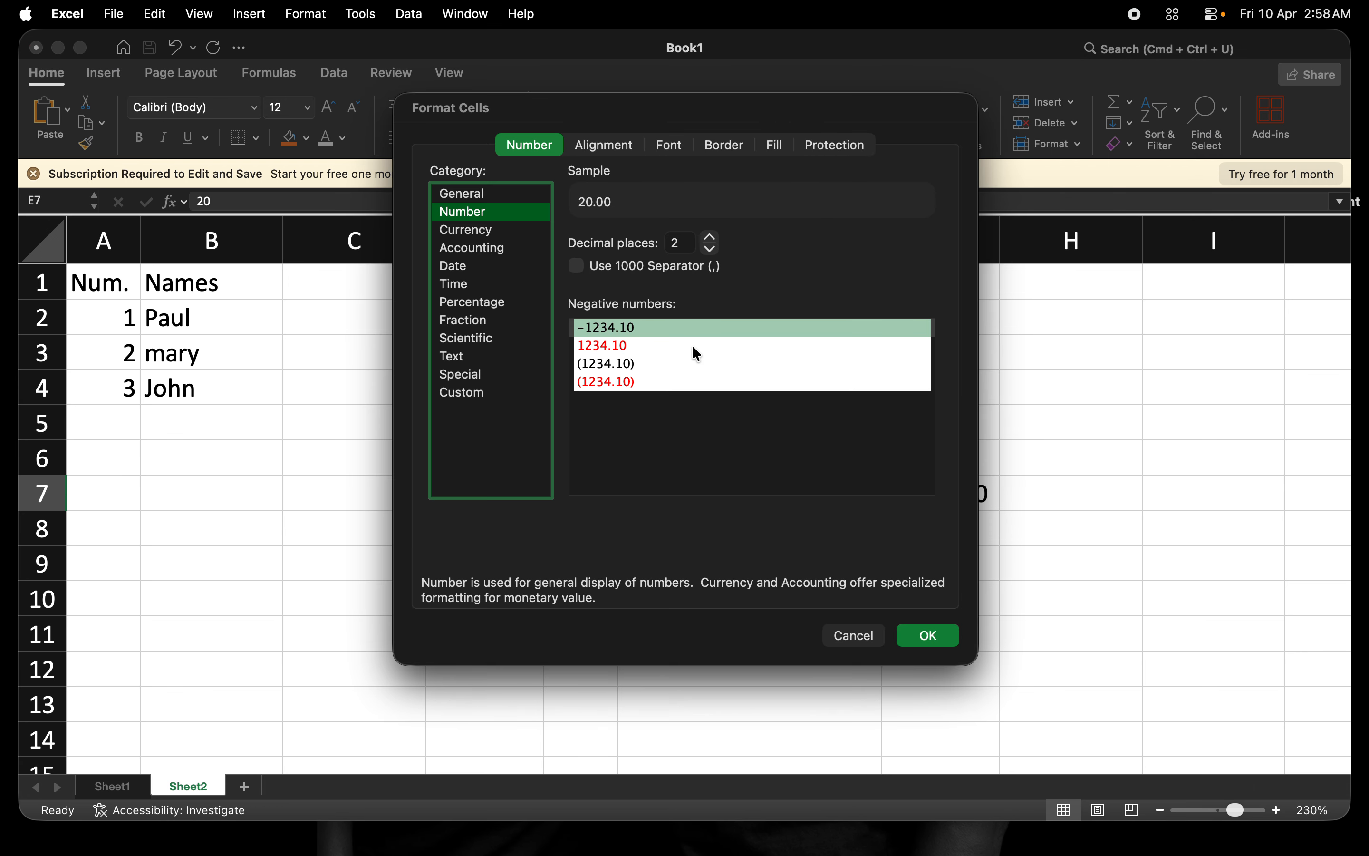
pyautogui.click(712, 250)
pyautogui.click(711, 250)
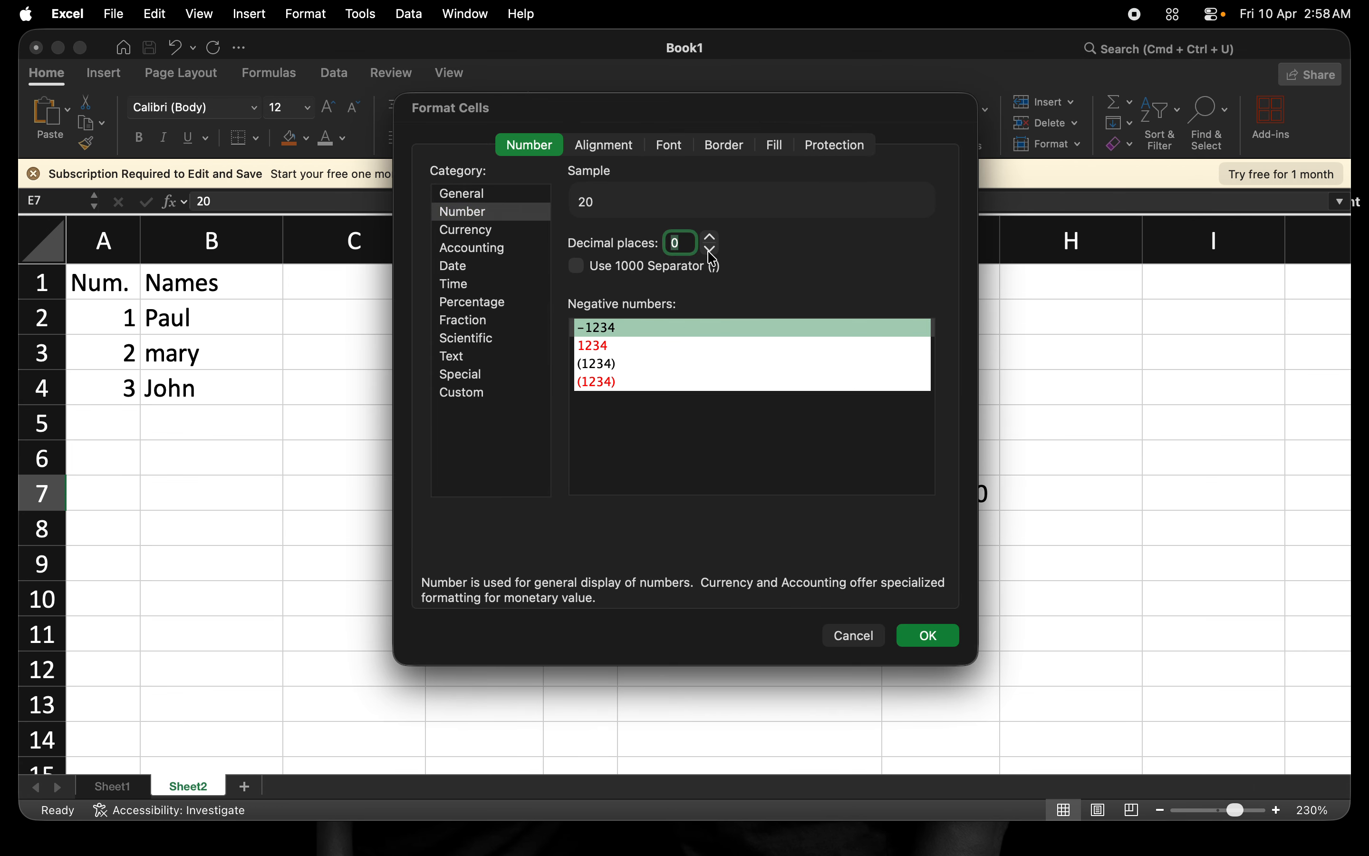
pyautogui.click(931, 637)
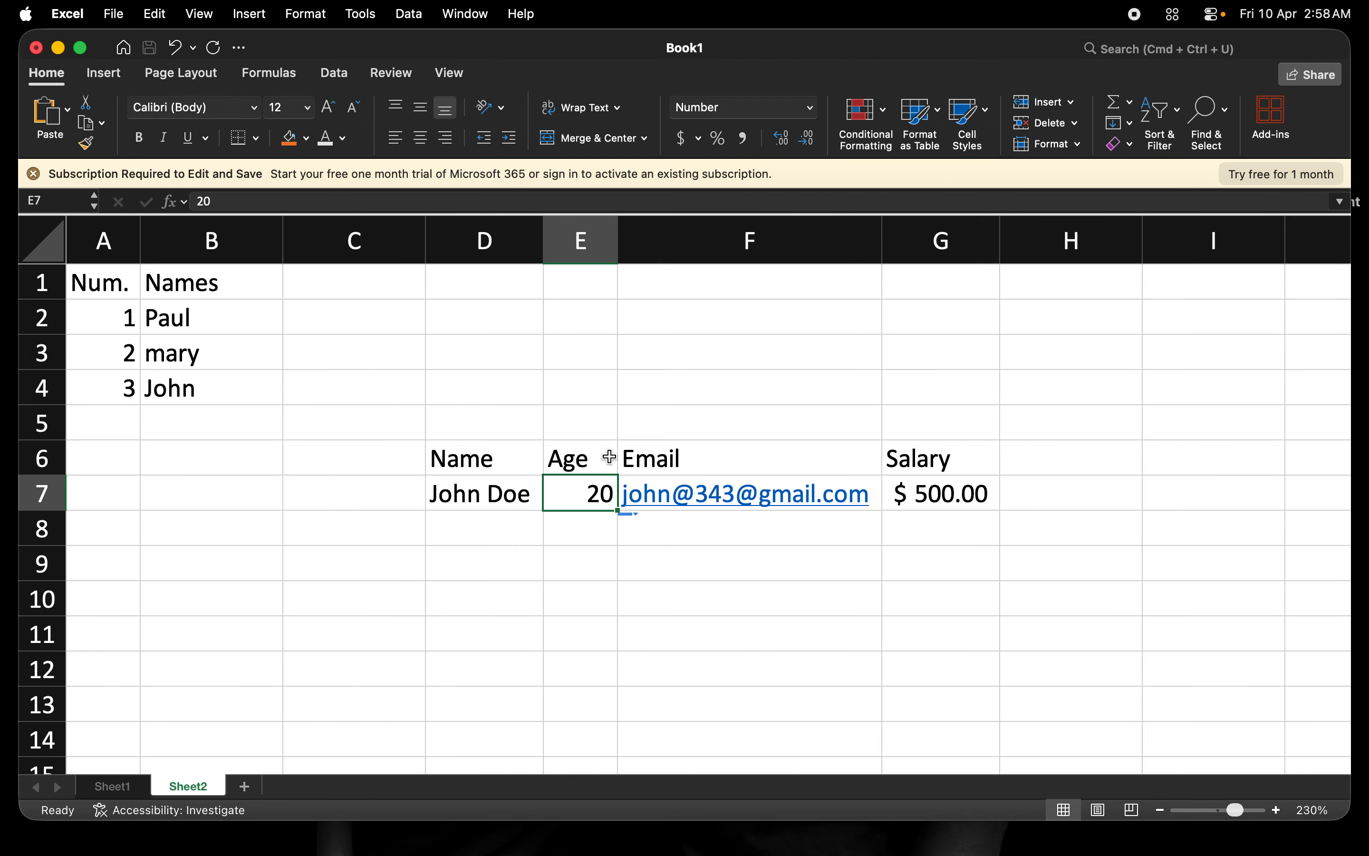
# Apply the Text format to the name in cell D7.
pyautogui.click(482, 493)
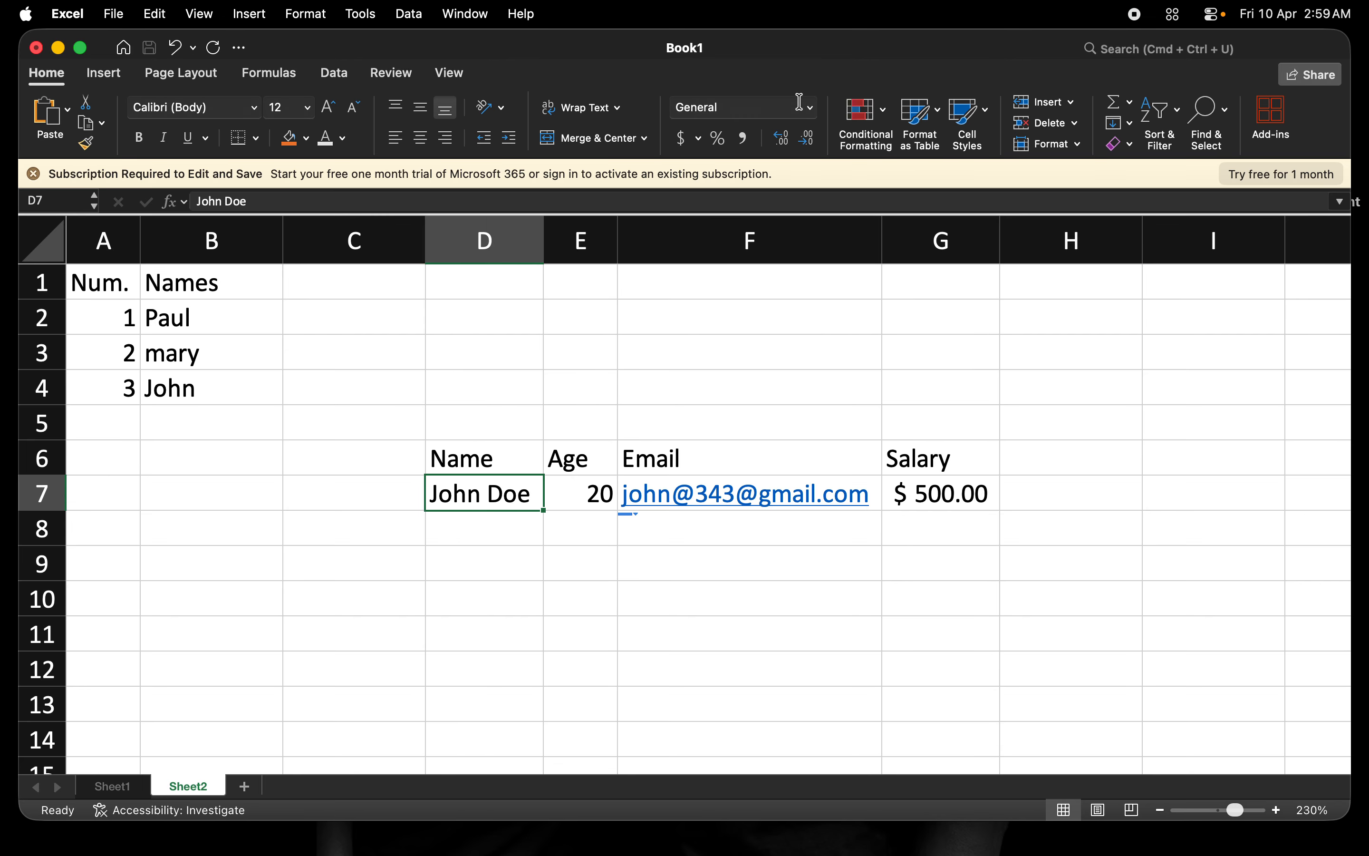
pyautogui.click(814, 116)
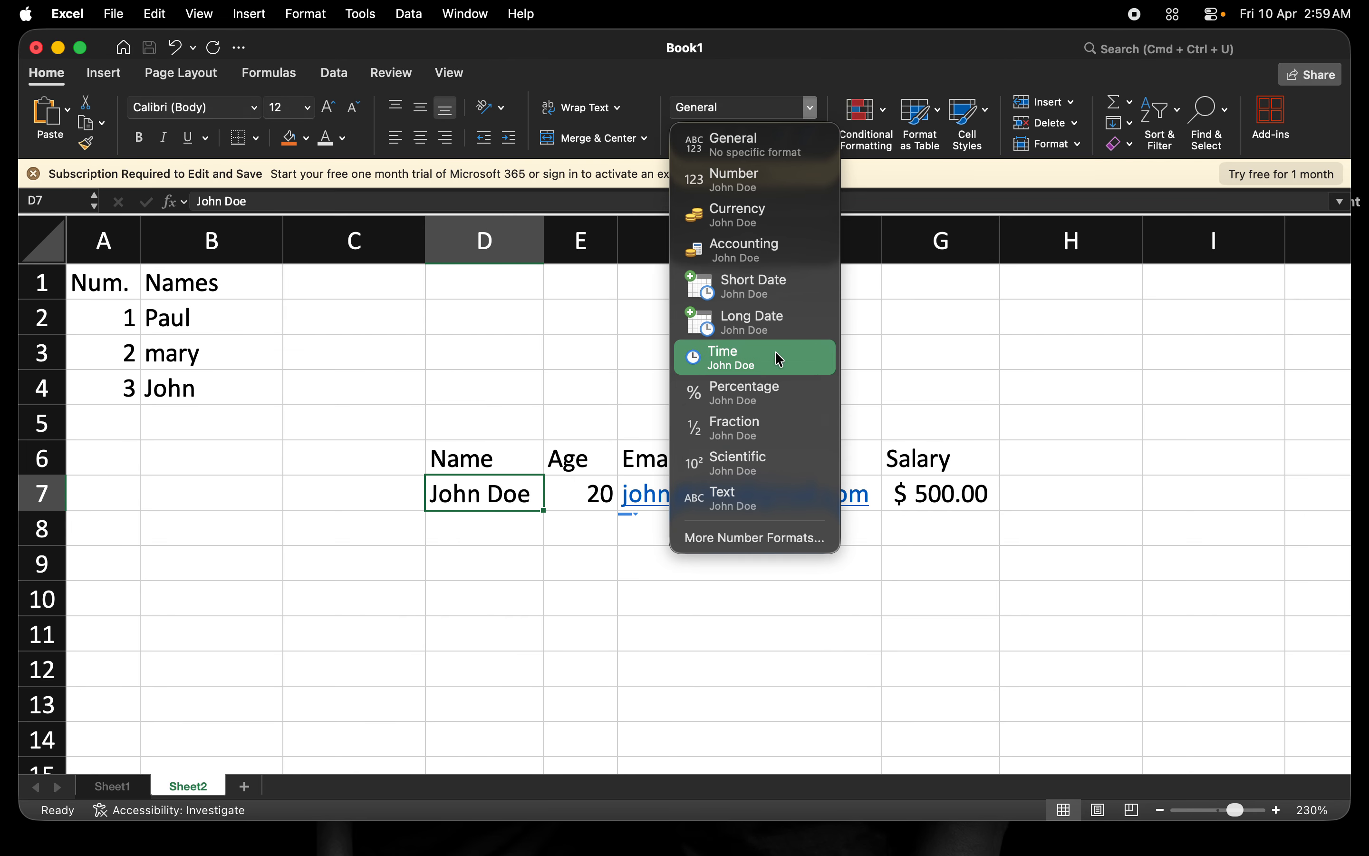
pyautogui.click(738, 495)
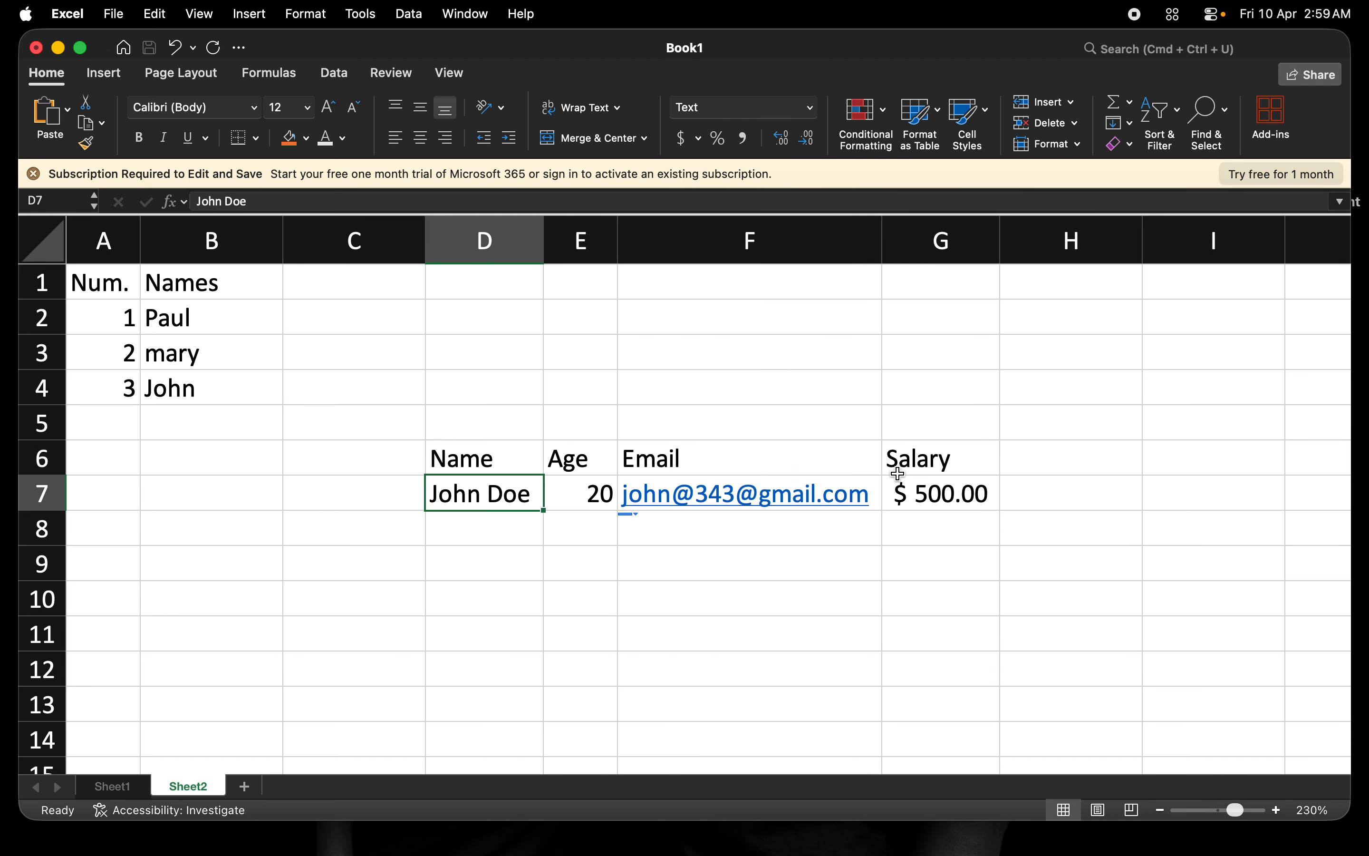